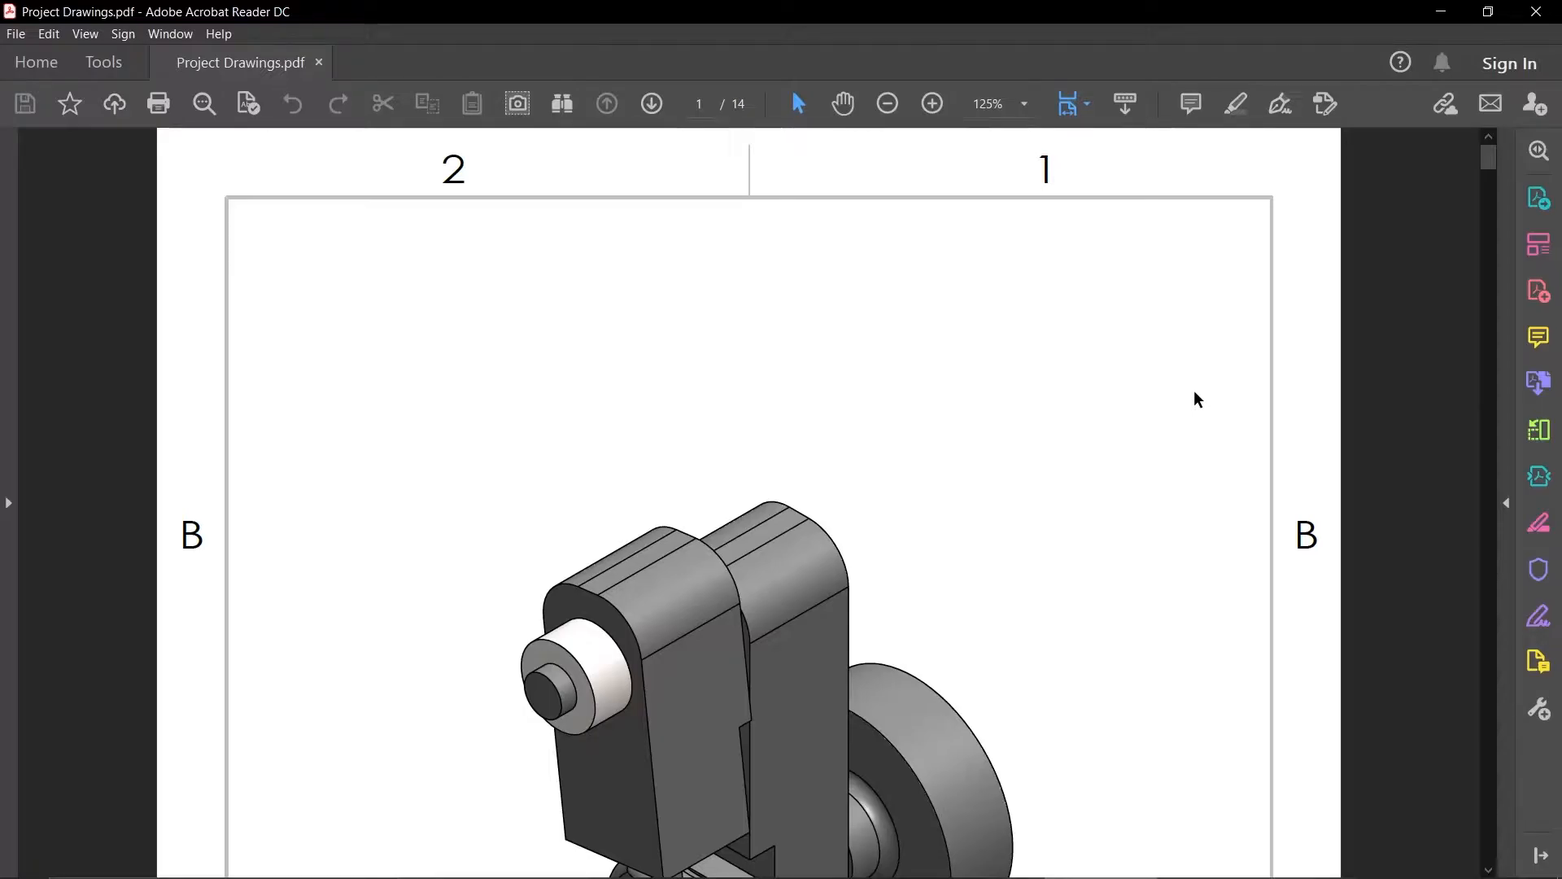
# Step: Examine the assembly's shaded view on sheet 1 and the exploded view with numbered parts on sheet 2
pyautogui.scroll(-5, 1029, 377)
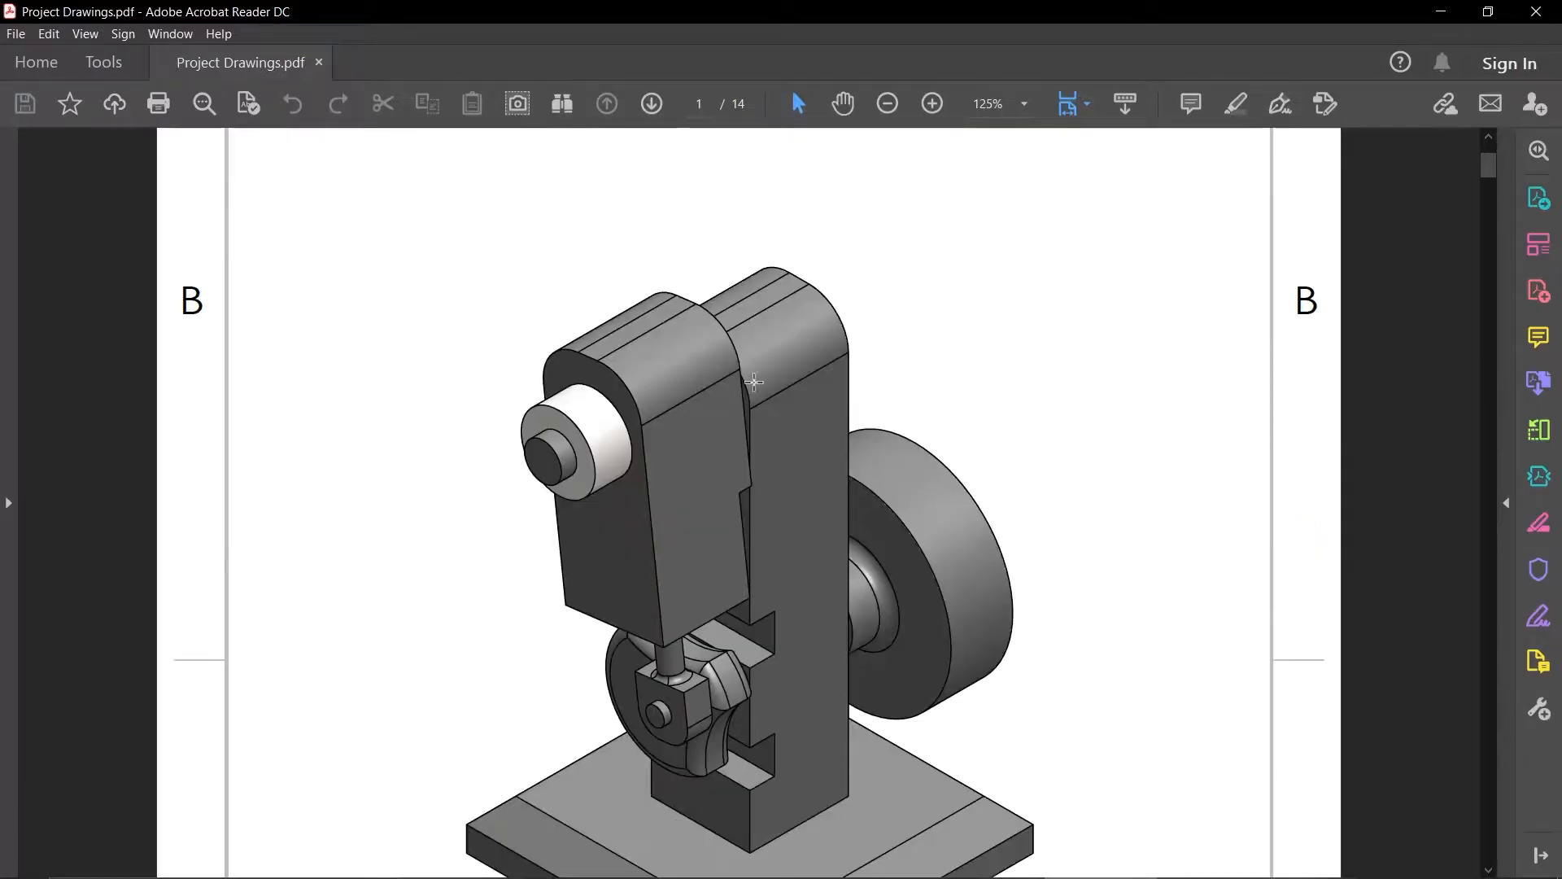
pyautogui.scroll(-3, 764, 461)
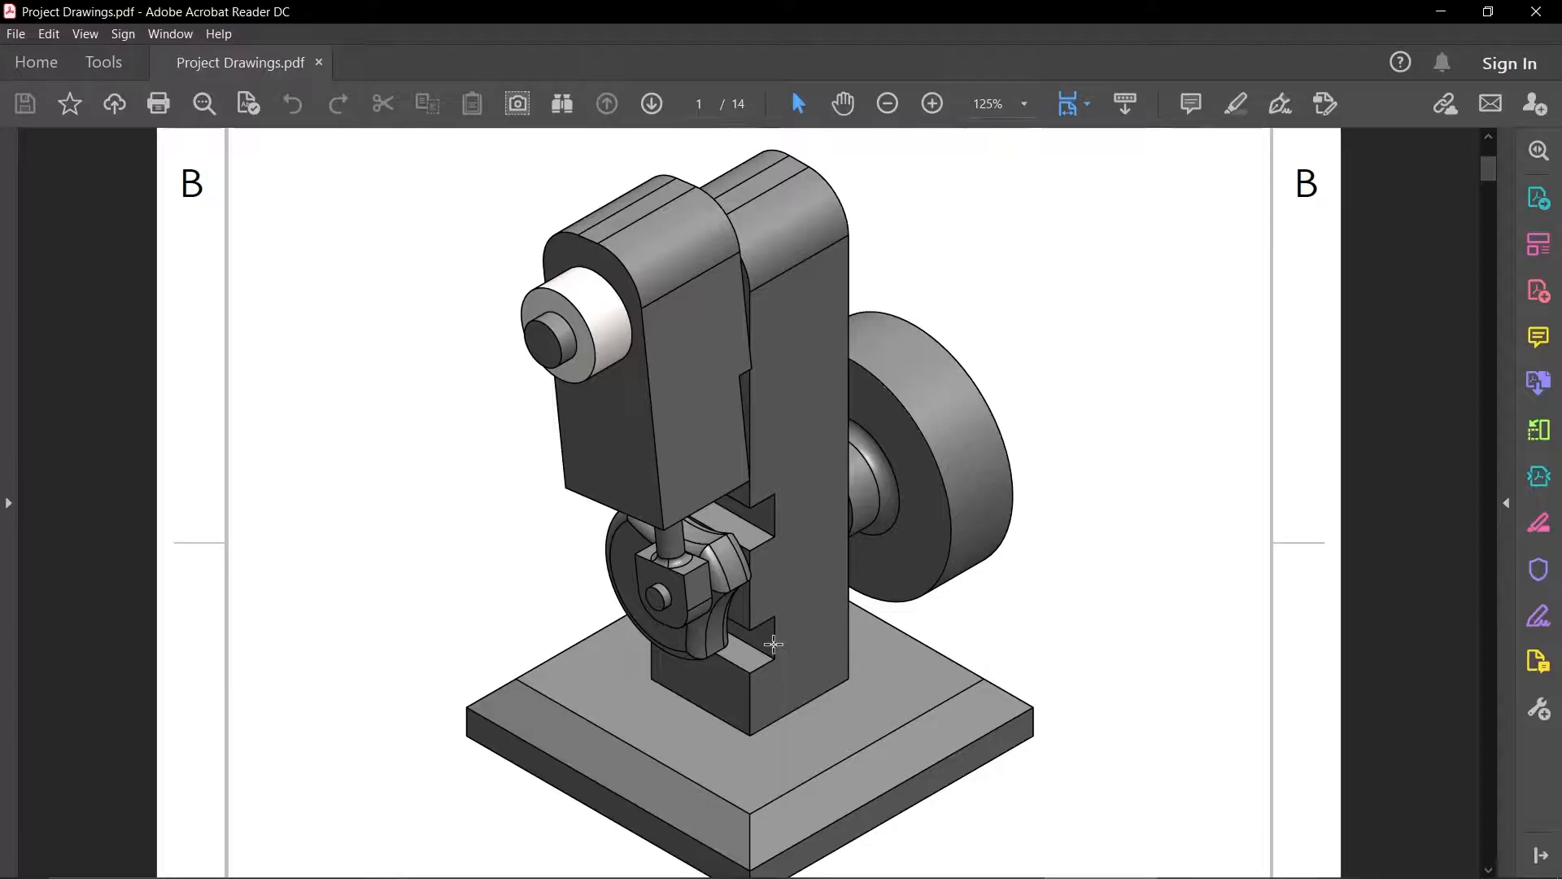
pyautogui.scroll(-3, 782, 641)
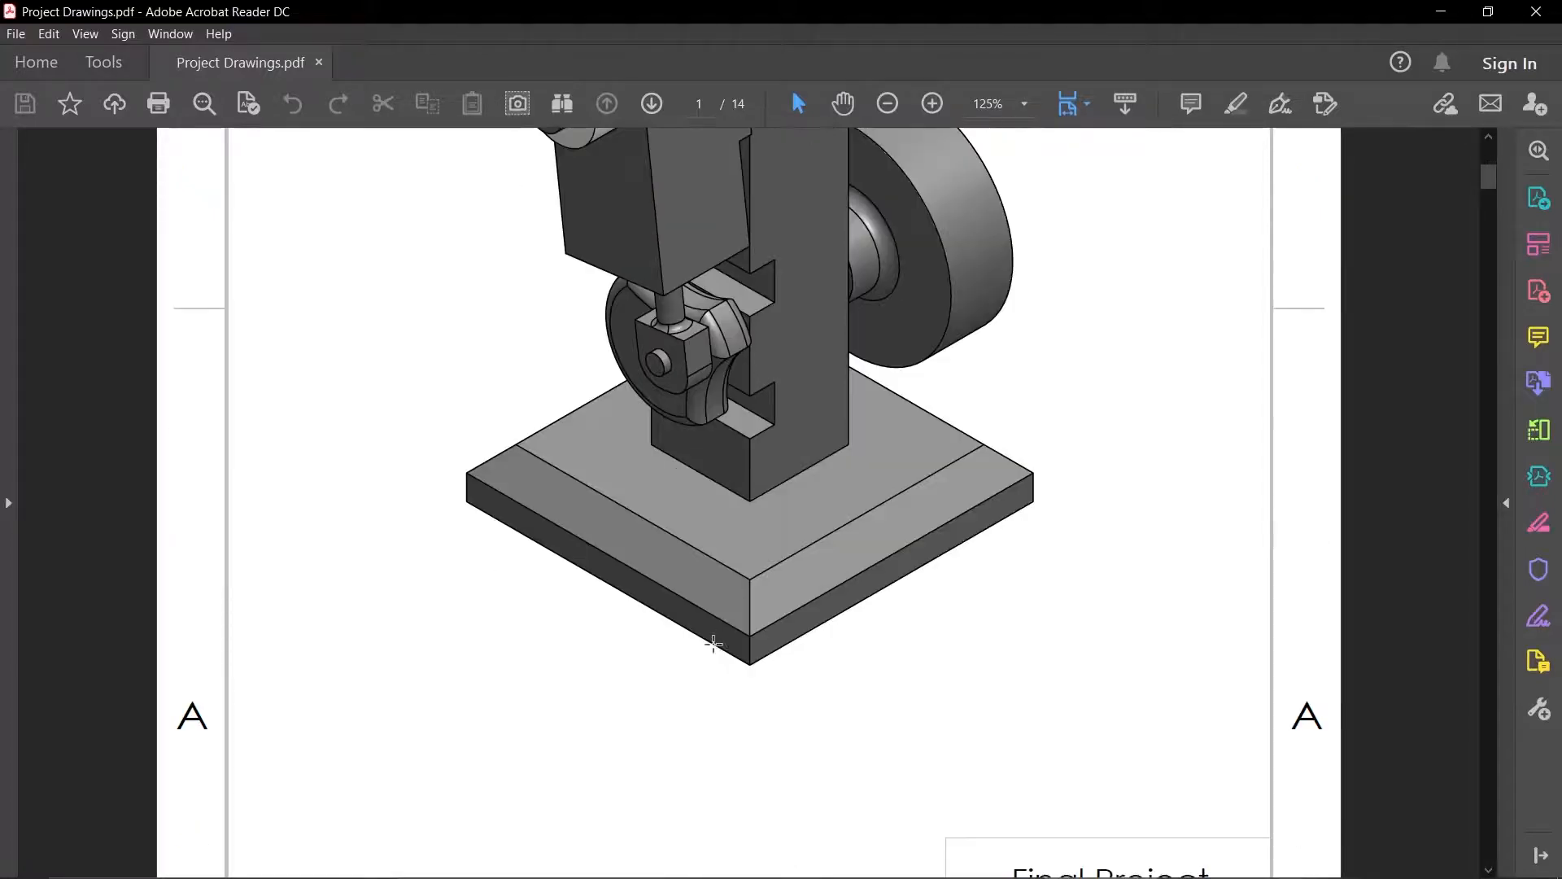
pyautogui.scroll(-5, 768, 509)
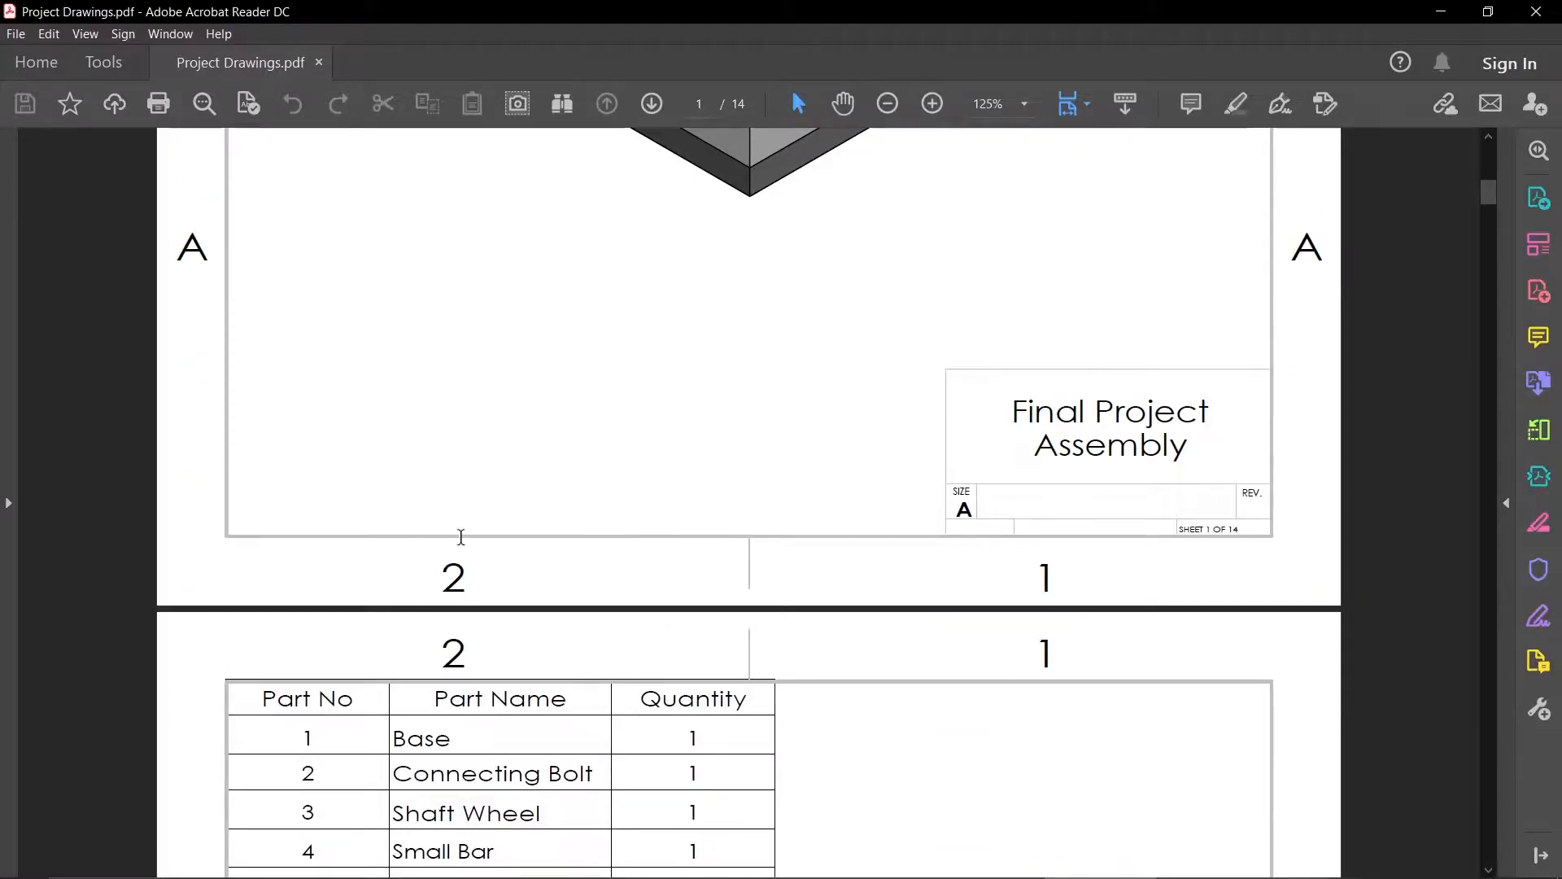
pyautogui.scroll(-3, 700, 593)
pyautogui.scroll(-15, 732, 529)
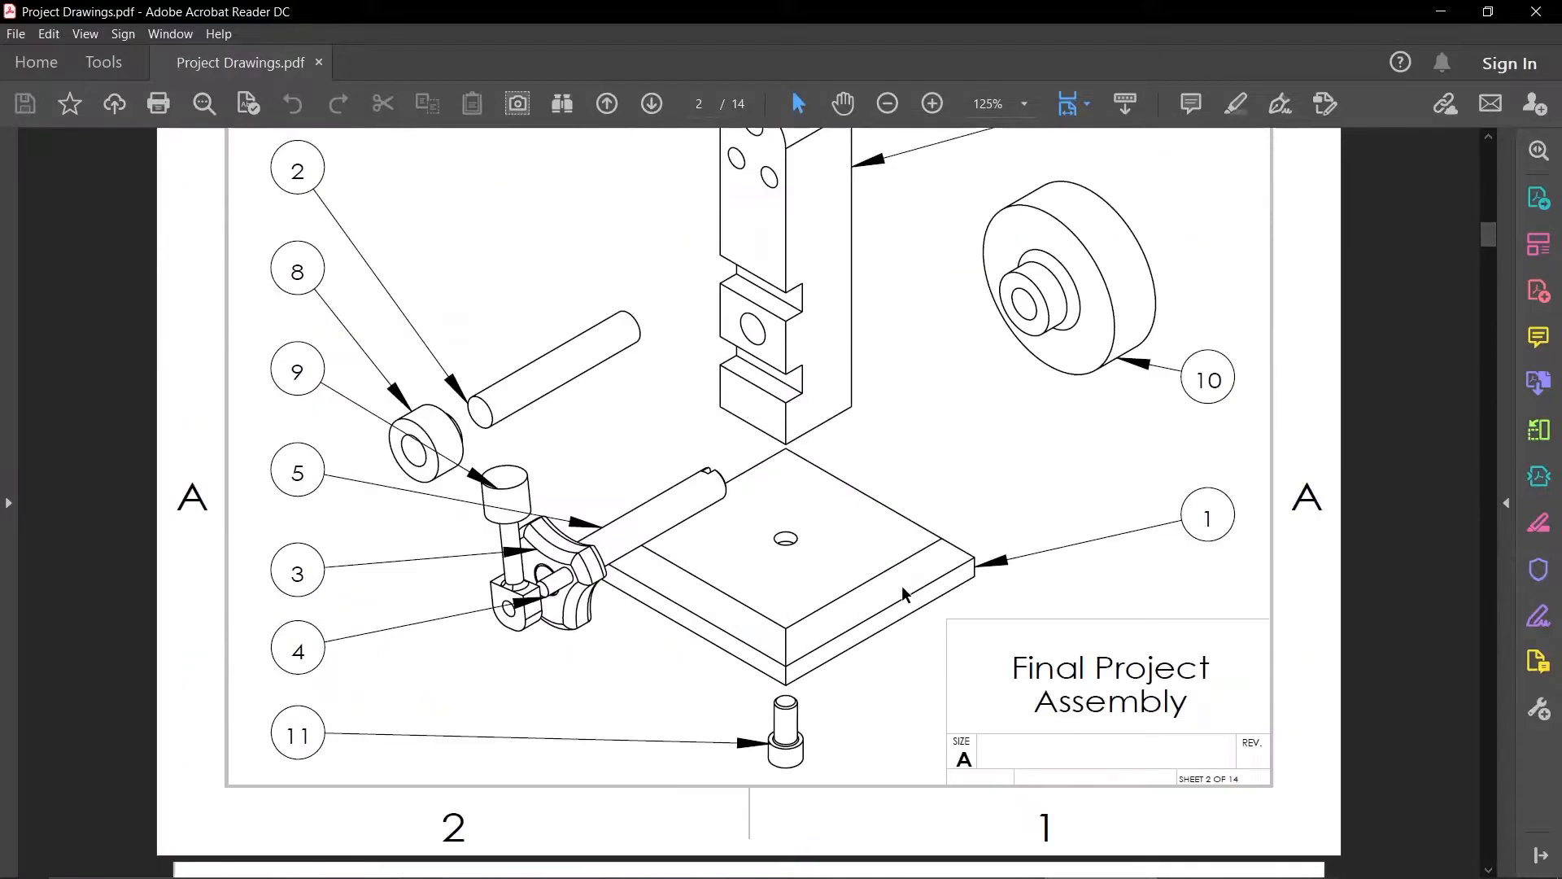
# Step: Examine the base plate's drawing on sheet 3, including its outline, chamfered edges and the Detail A hole dimensions
pyautogui.scroll(-2, 800, 632)
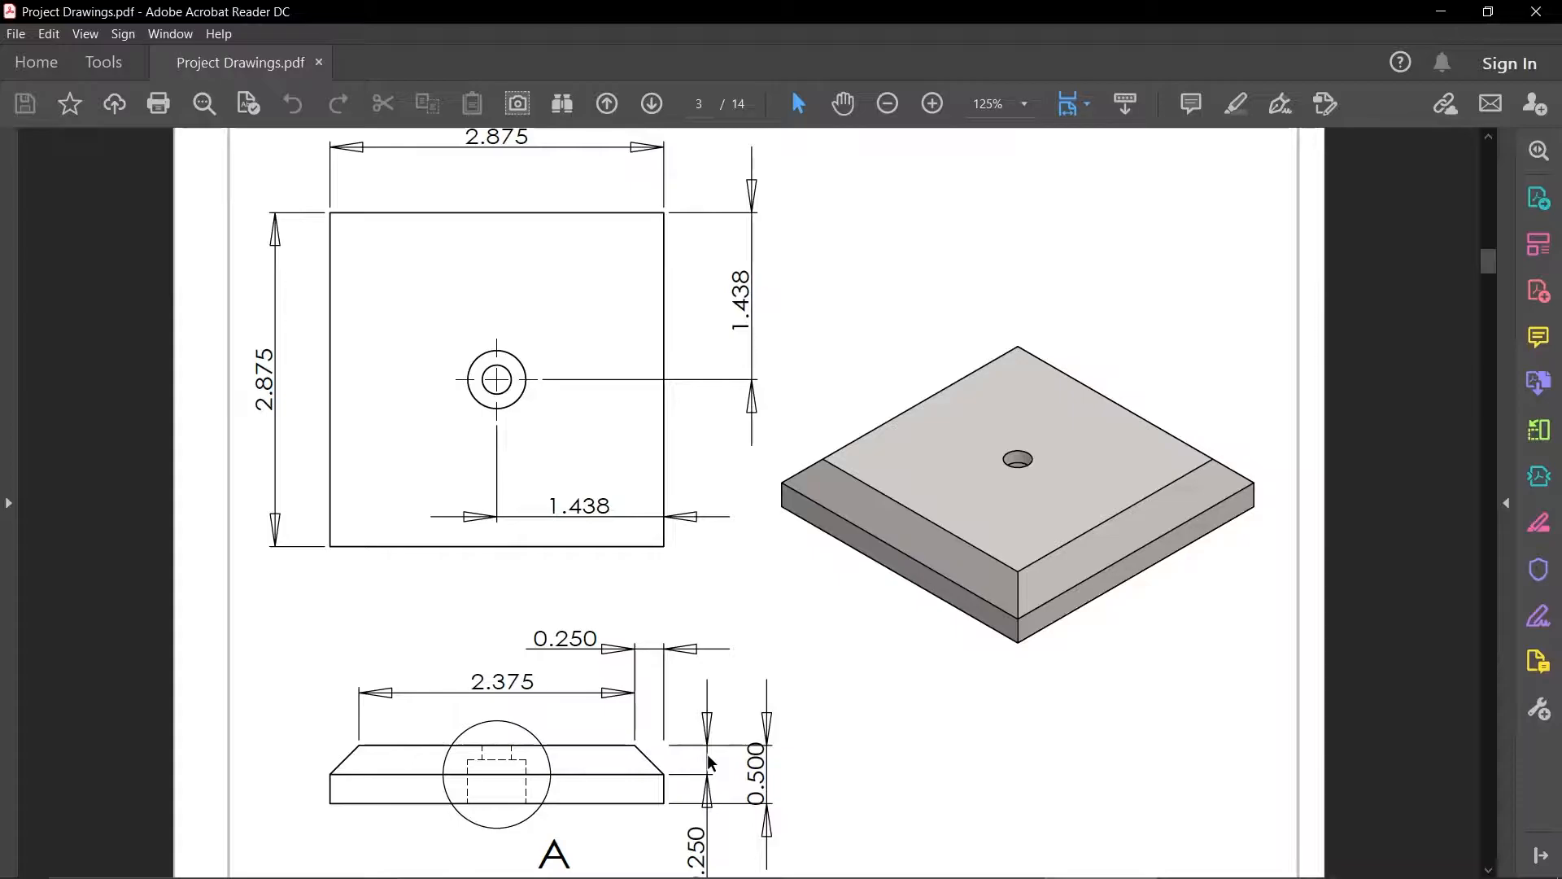
pyautogui.scroll(2, 342, 354)
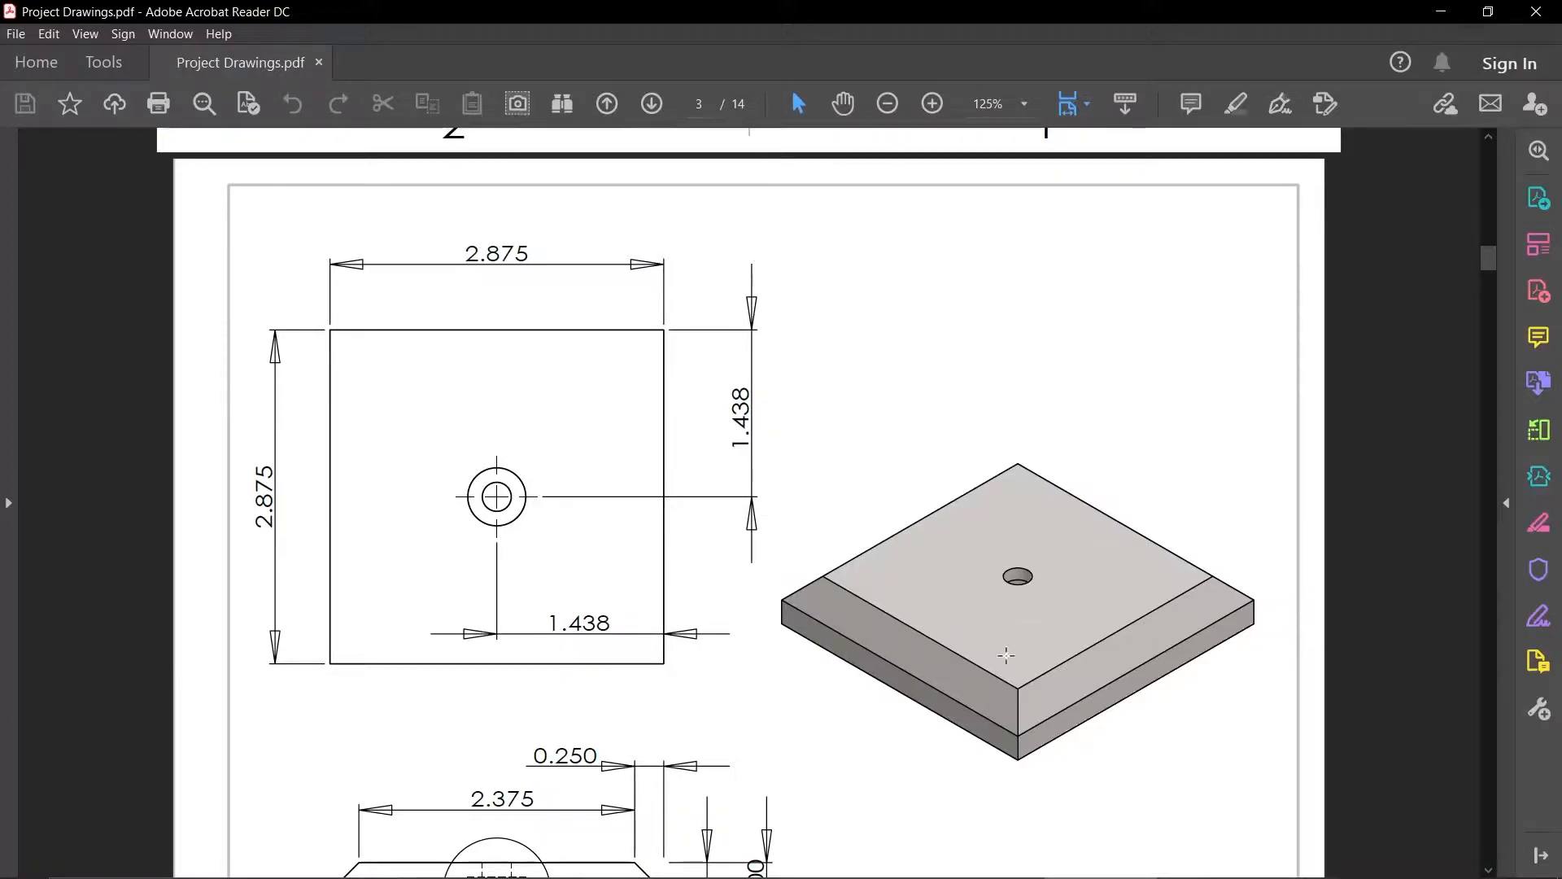
pyautogui.scroll(-3, 930, 476)
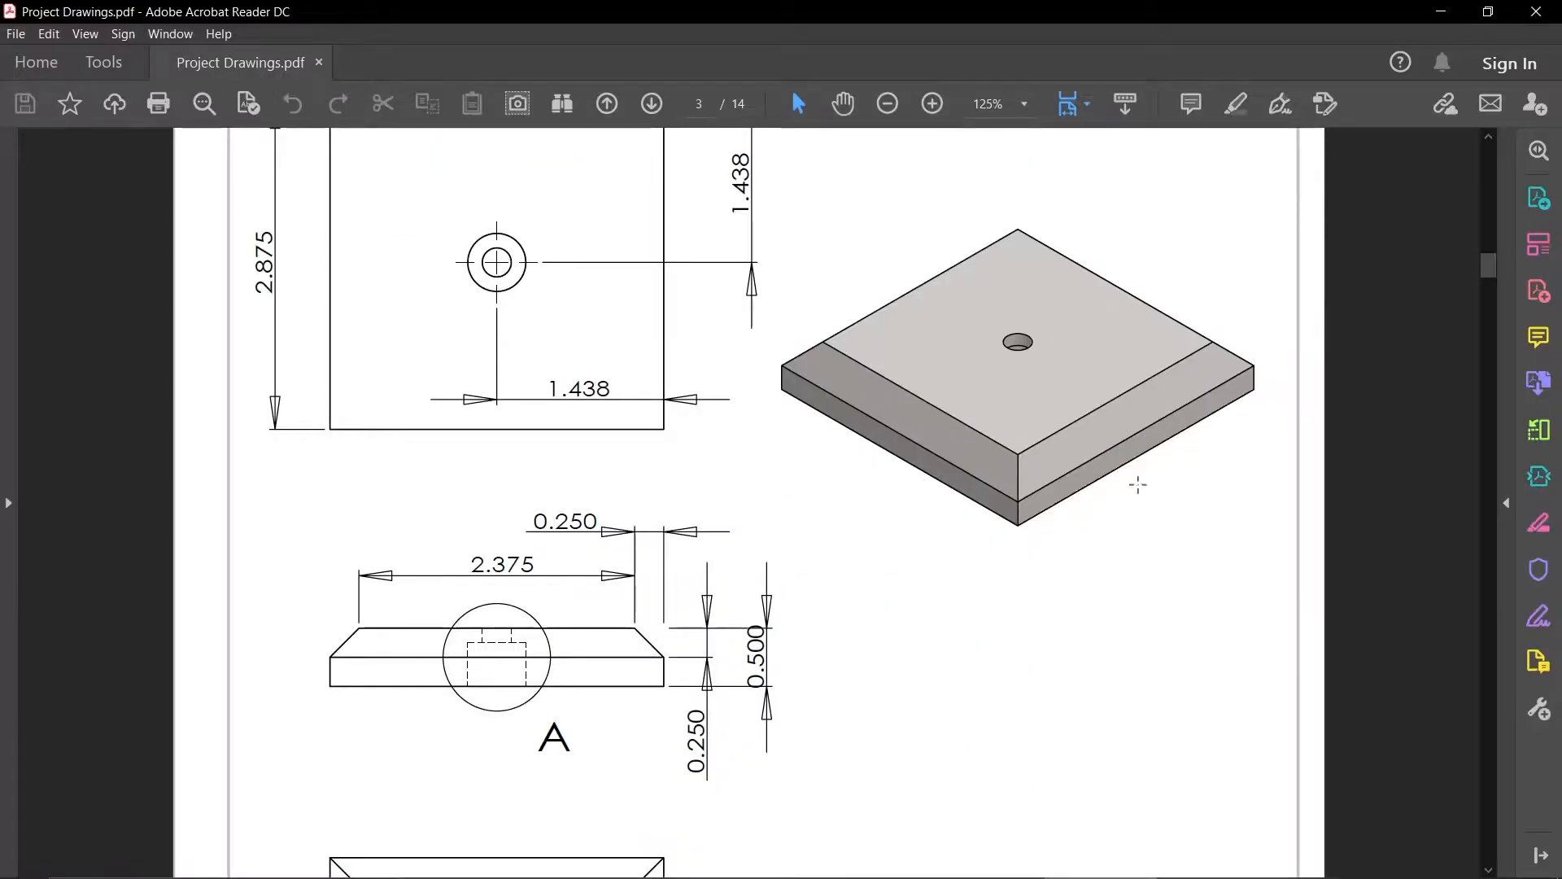
pyautogui.scroll(-4, 963, 725)
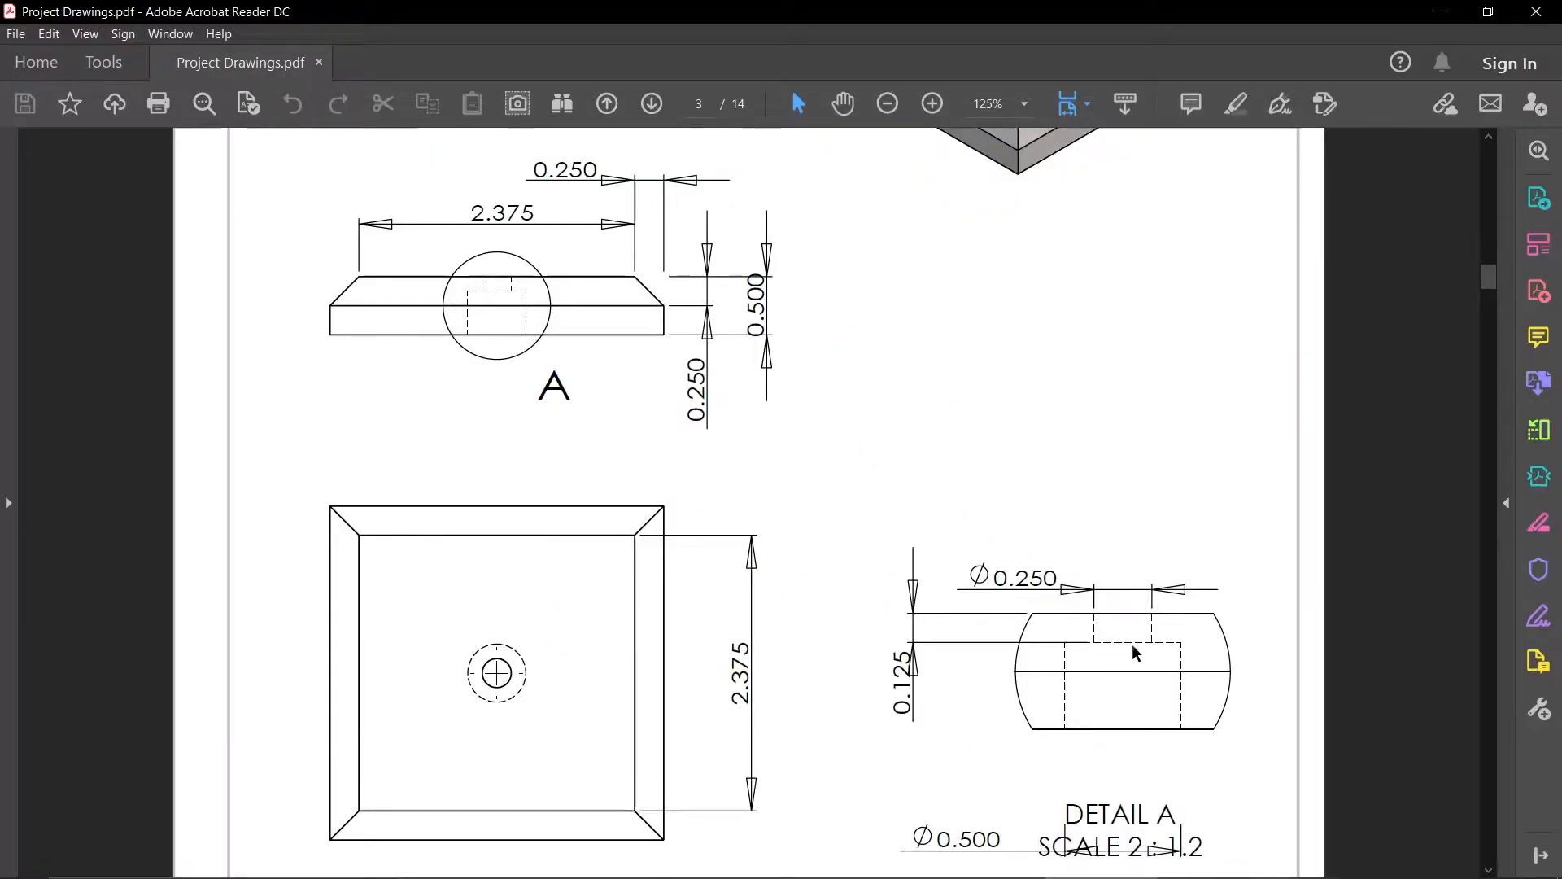
# Step: Go back to sheet 2 to review the exploded view and parts list, finishing at the assembly view on sheet 1
pyautogui.scroll(15, 827, 732)
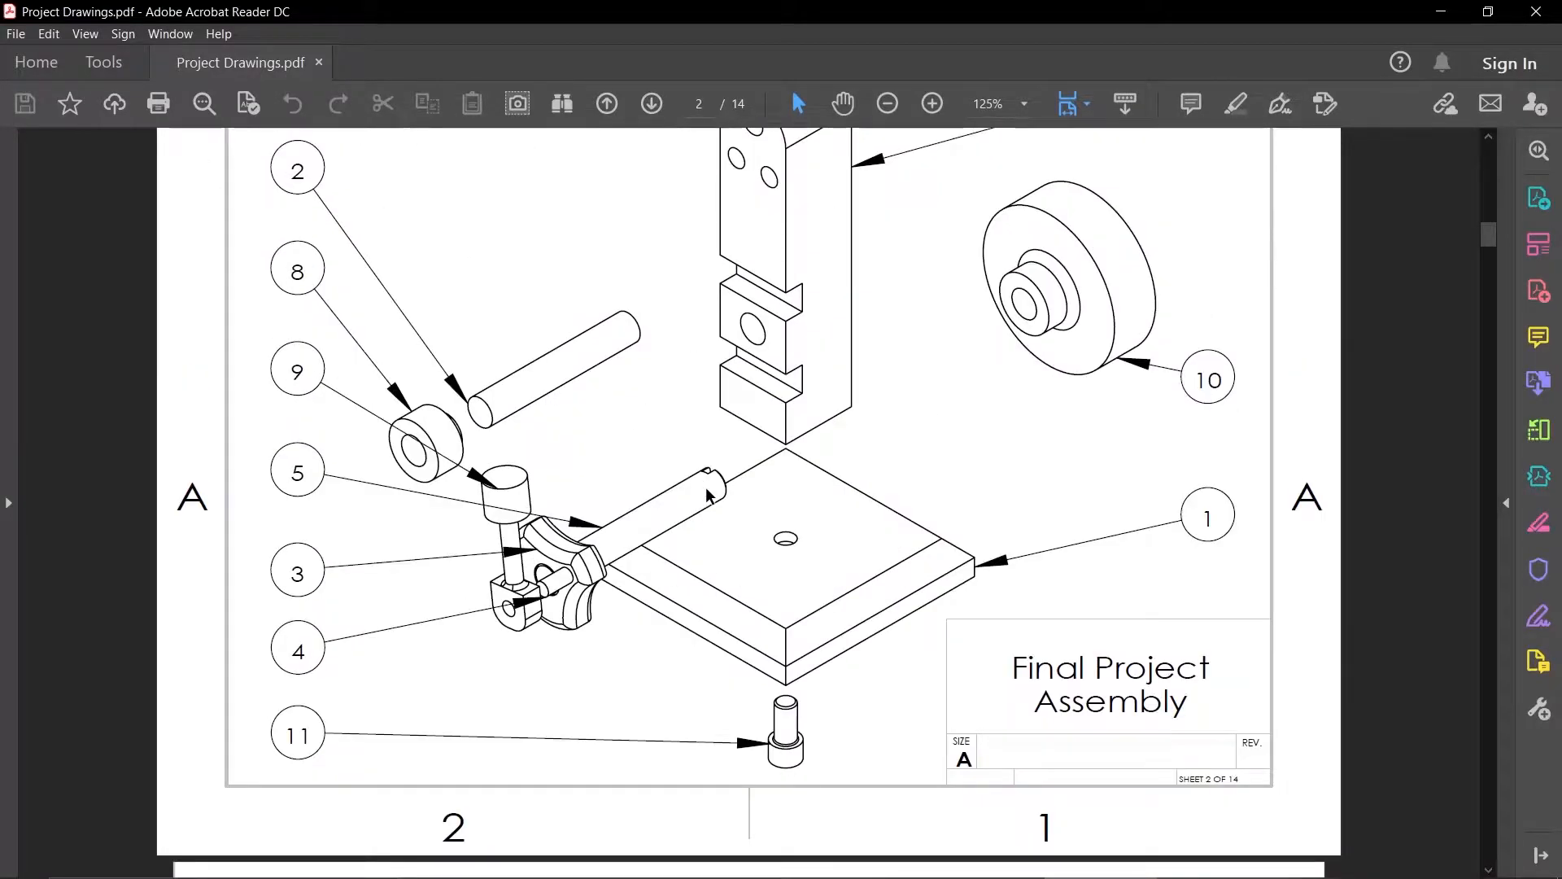
pyautogui.scroll(13, 707, 493)
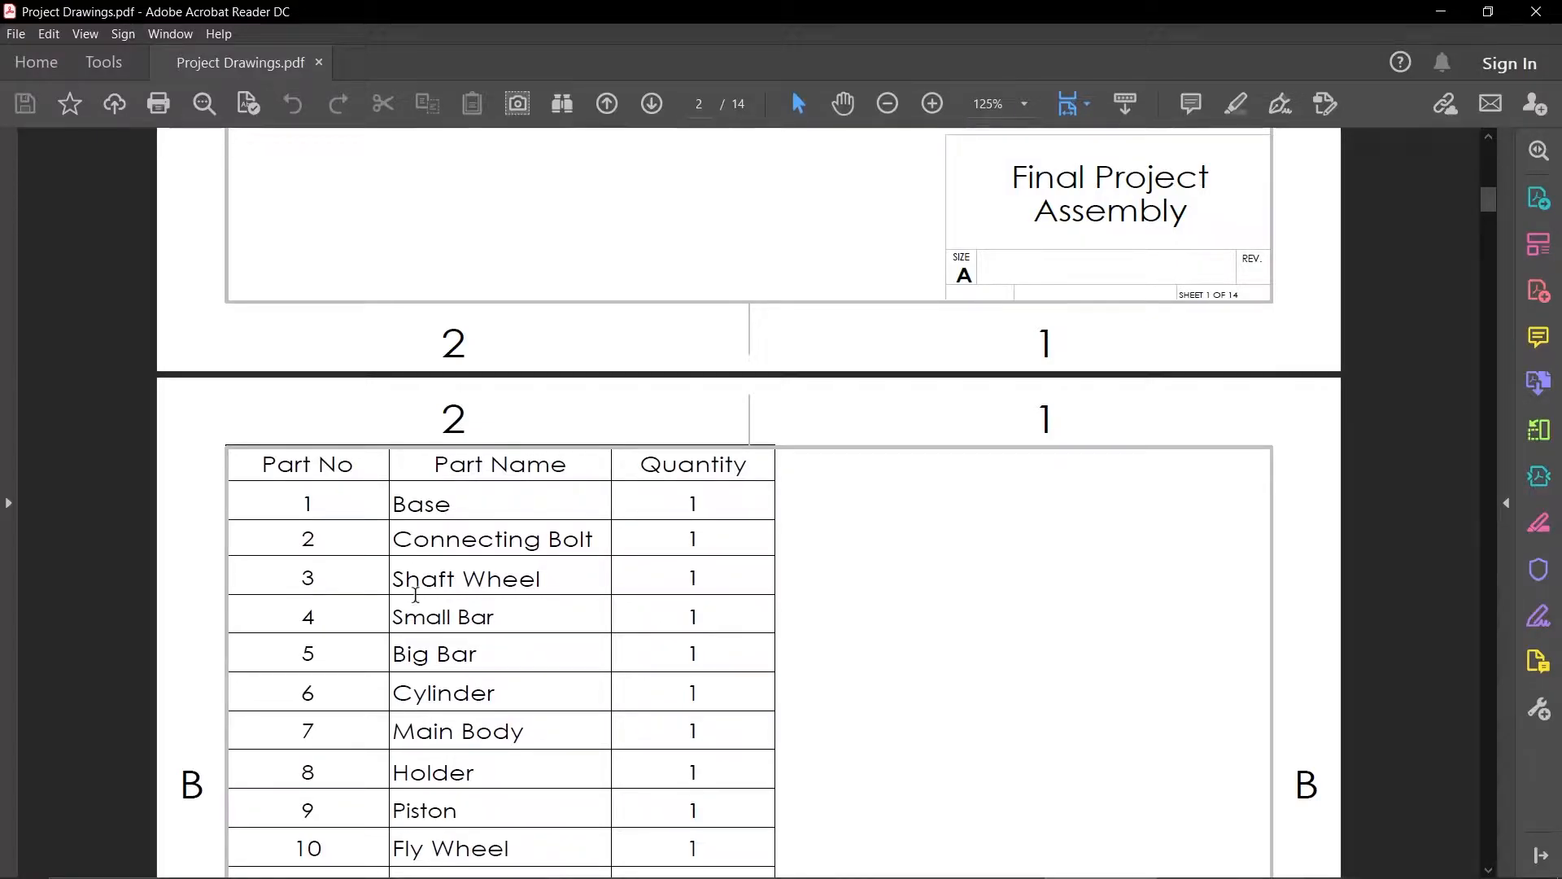
pyautogui.scroll(-3, 606, 584)
pyautogui.scroll(6, 672, 520)
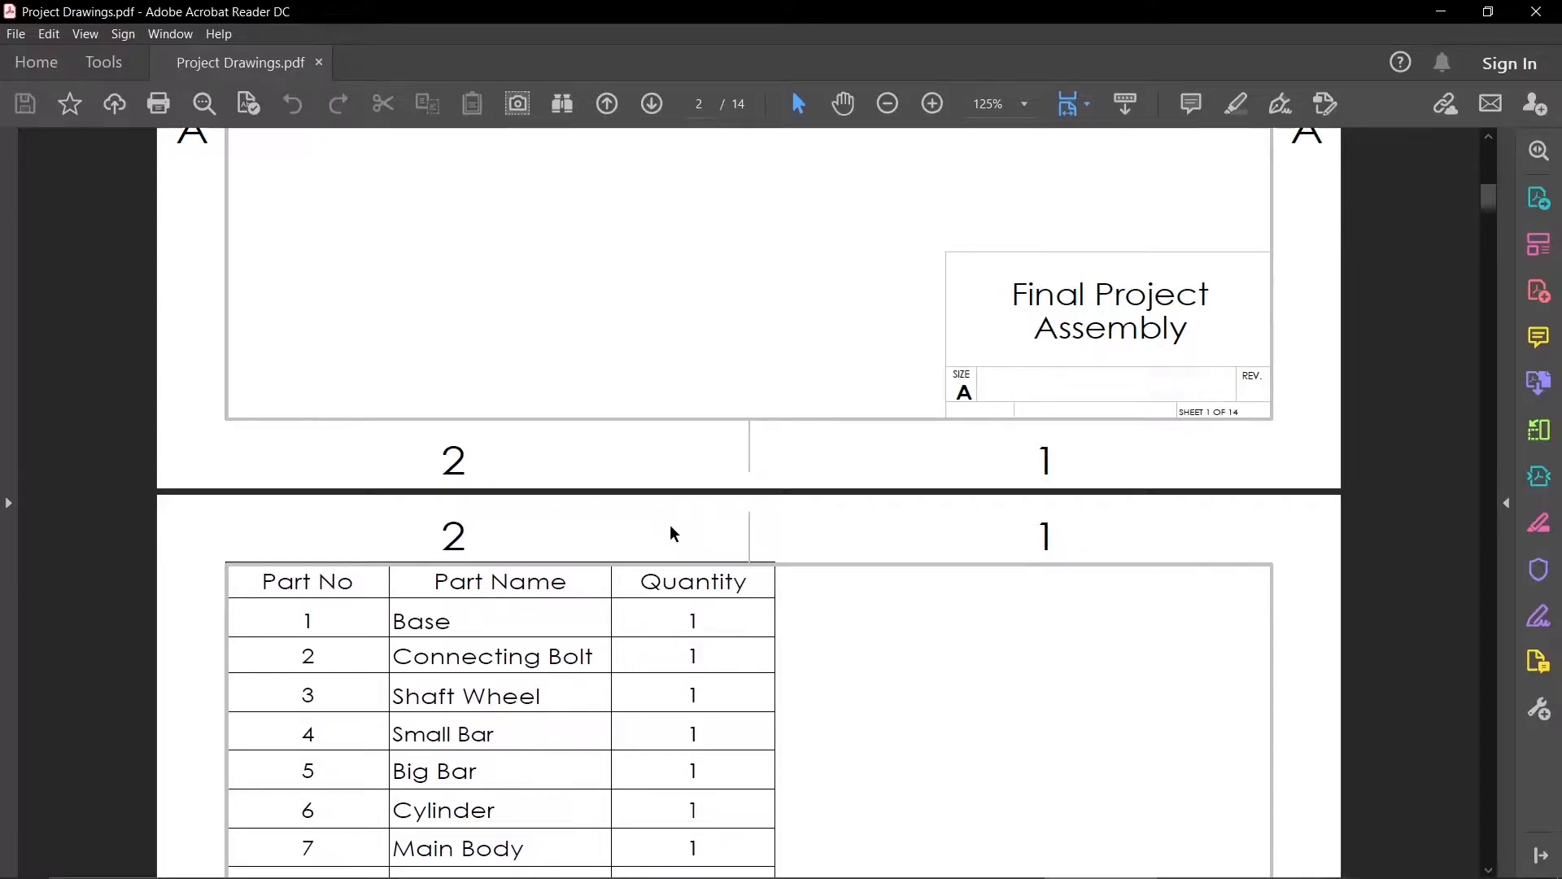
pyautogui.scroll(20, 671, 533)
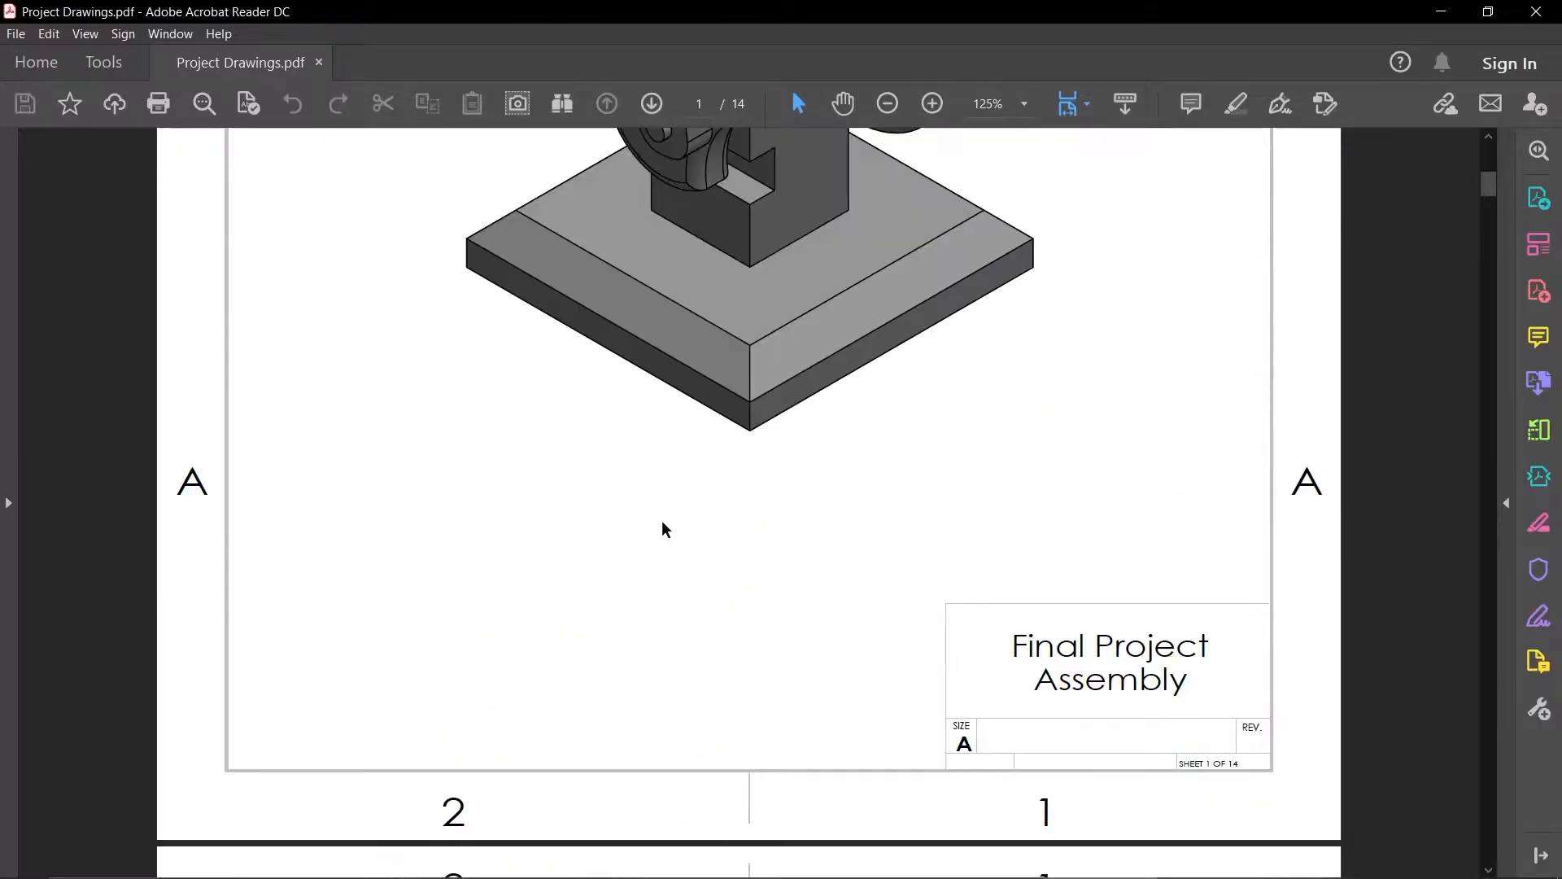
pyautogui.scroll(9, 429, 499)
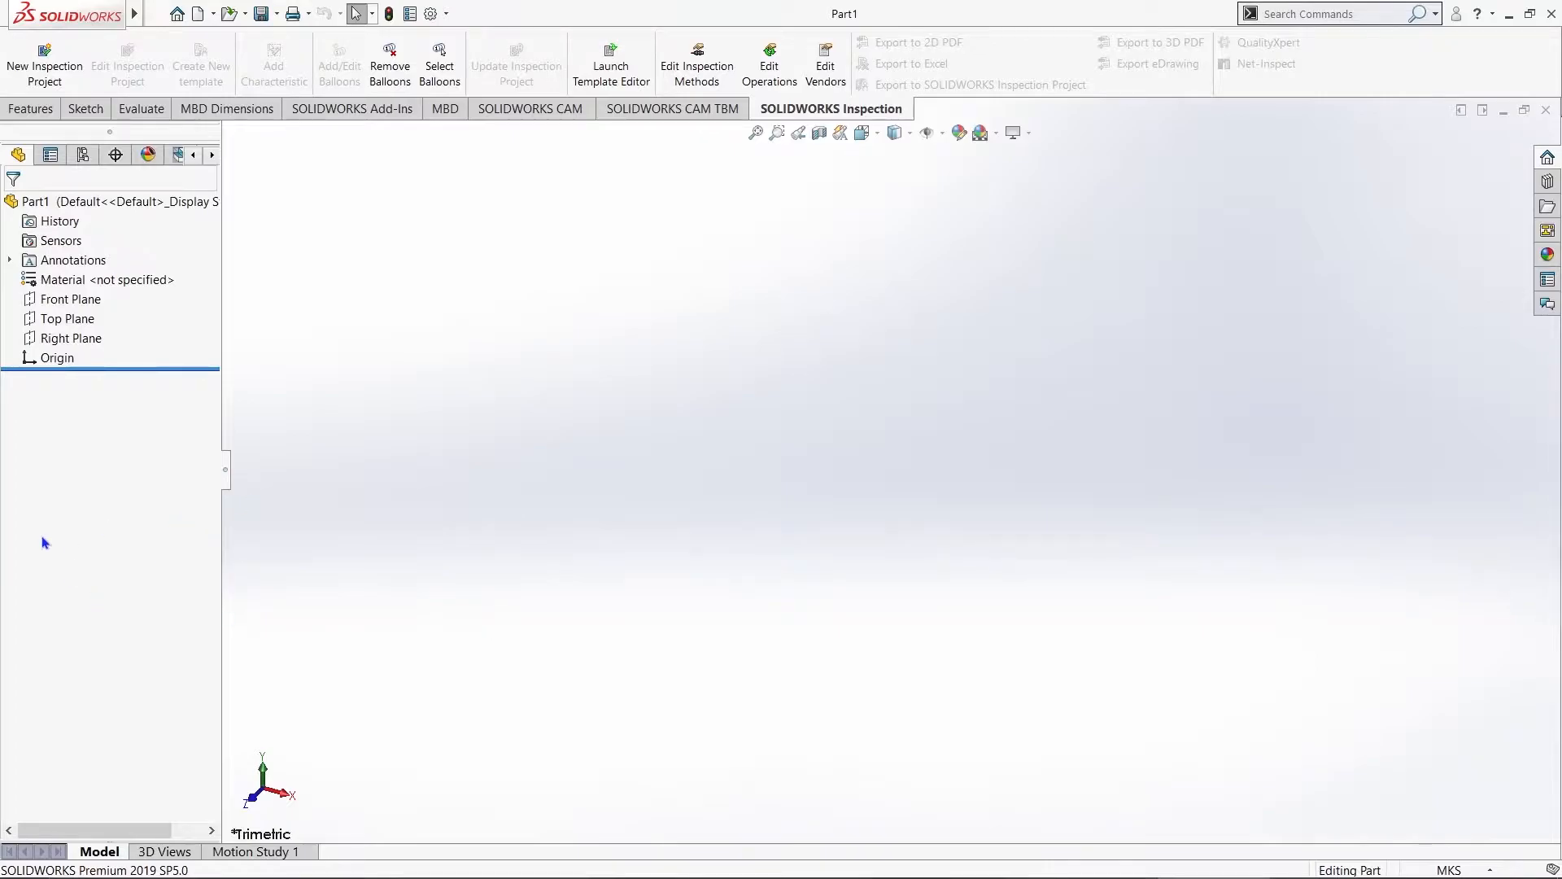
pyautogui.moveTo(65, 14)
pyautogui.click(187, 13)
pyautogui.click(1259, 510)
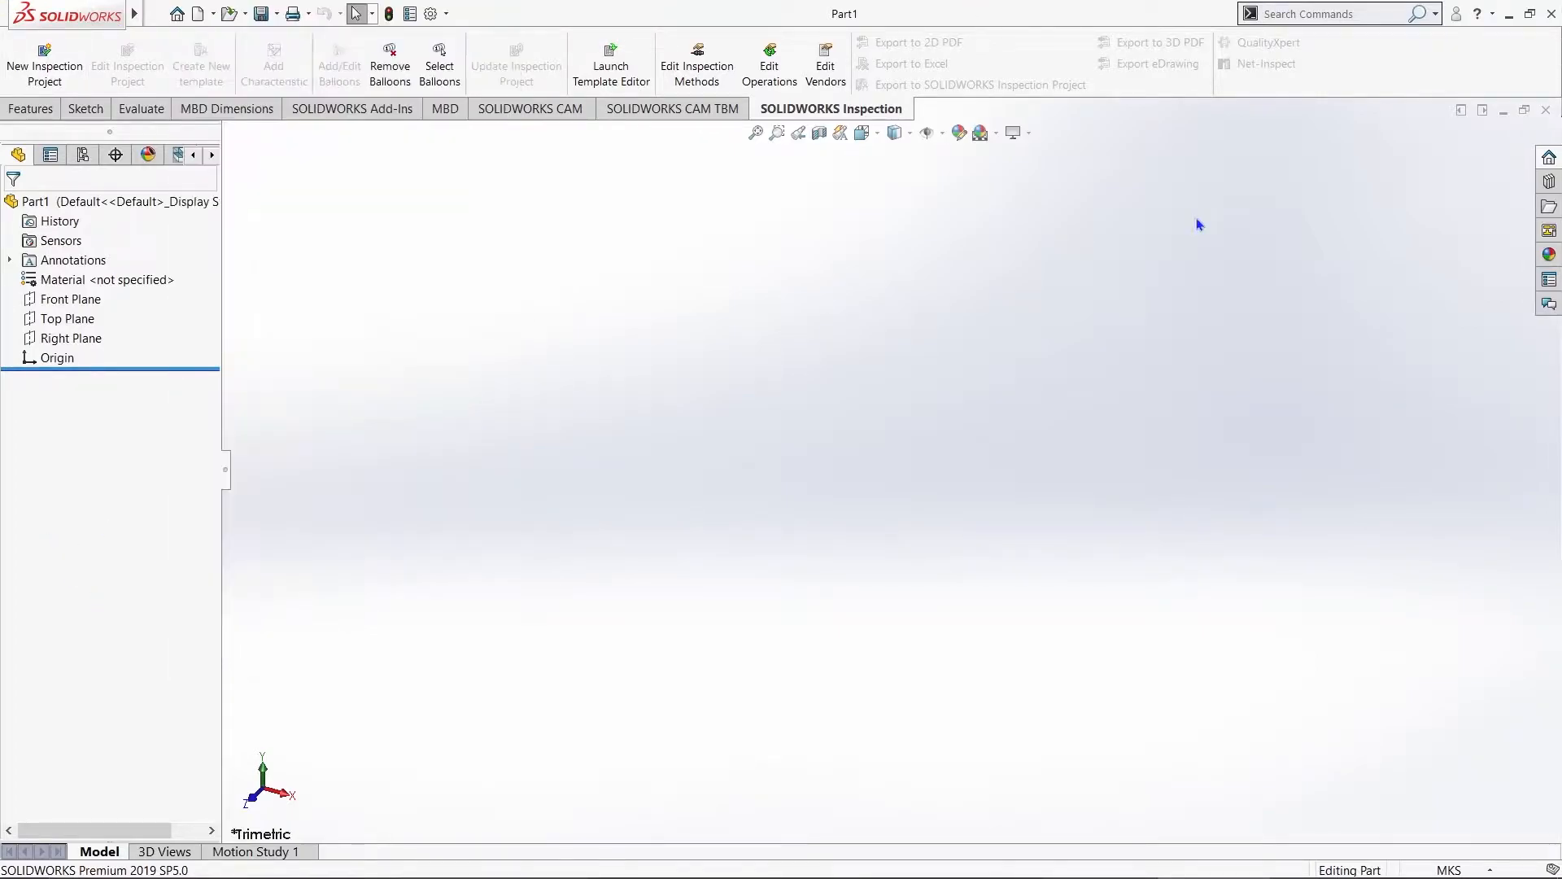
# Step: Start a sketch on the Top Plane and draw a center rectangle about 1.77 in wide and 3.43 in high, away from the origin
pyautogui.click(33, 108)
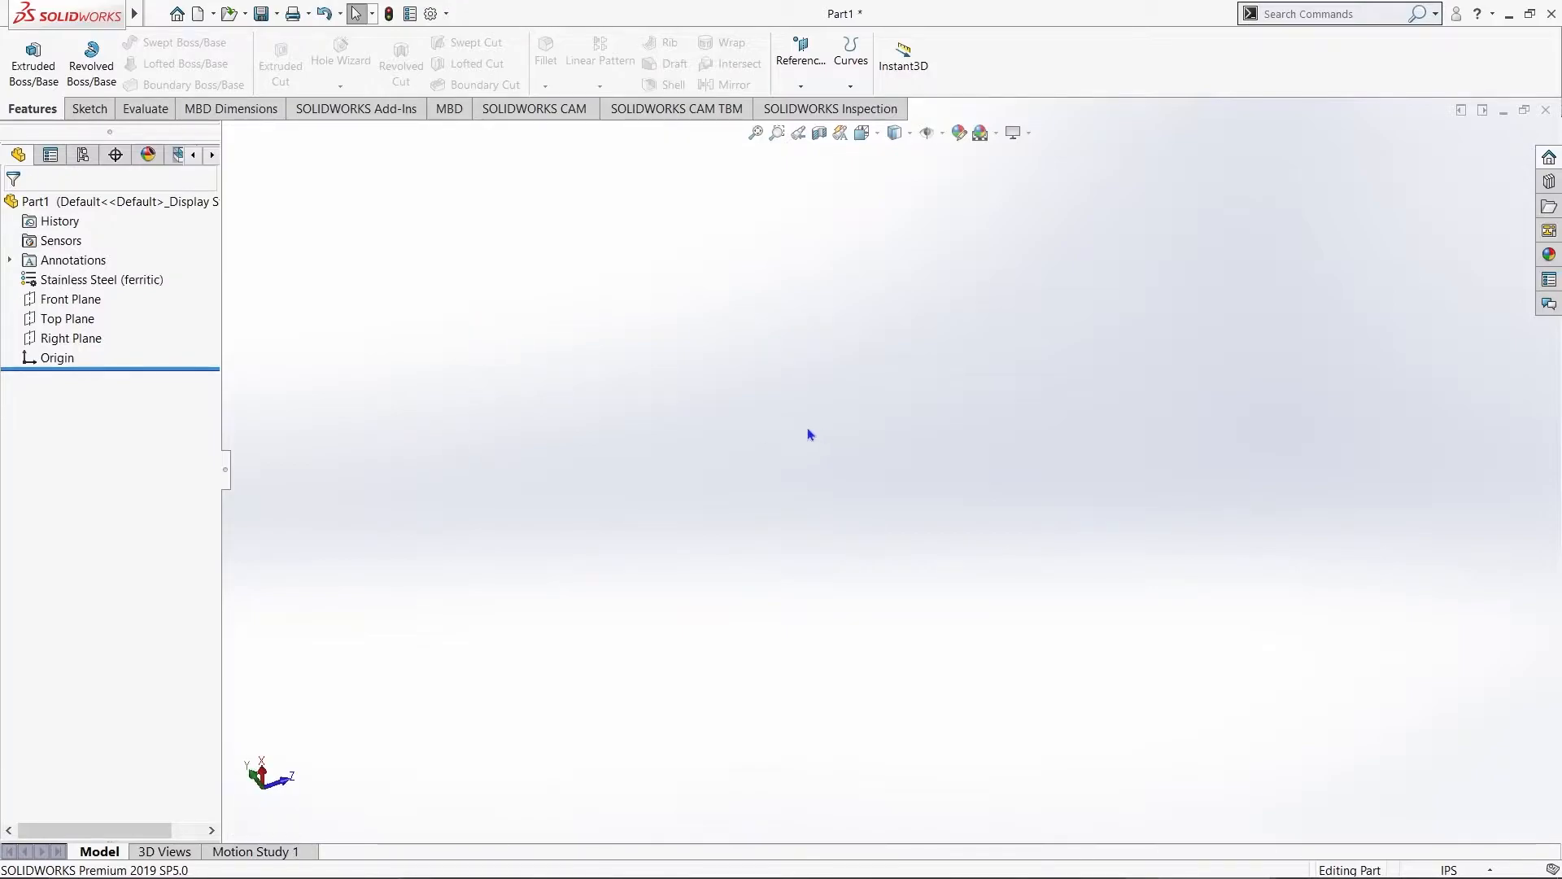
pyautogui.click(72, 320)
pyautogui.click(88, 300)
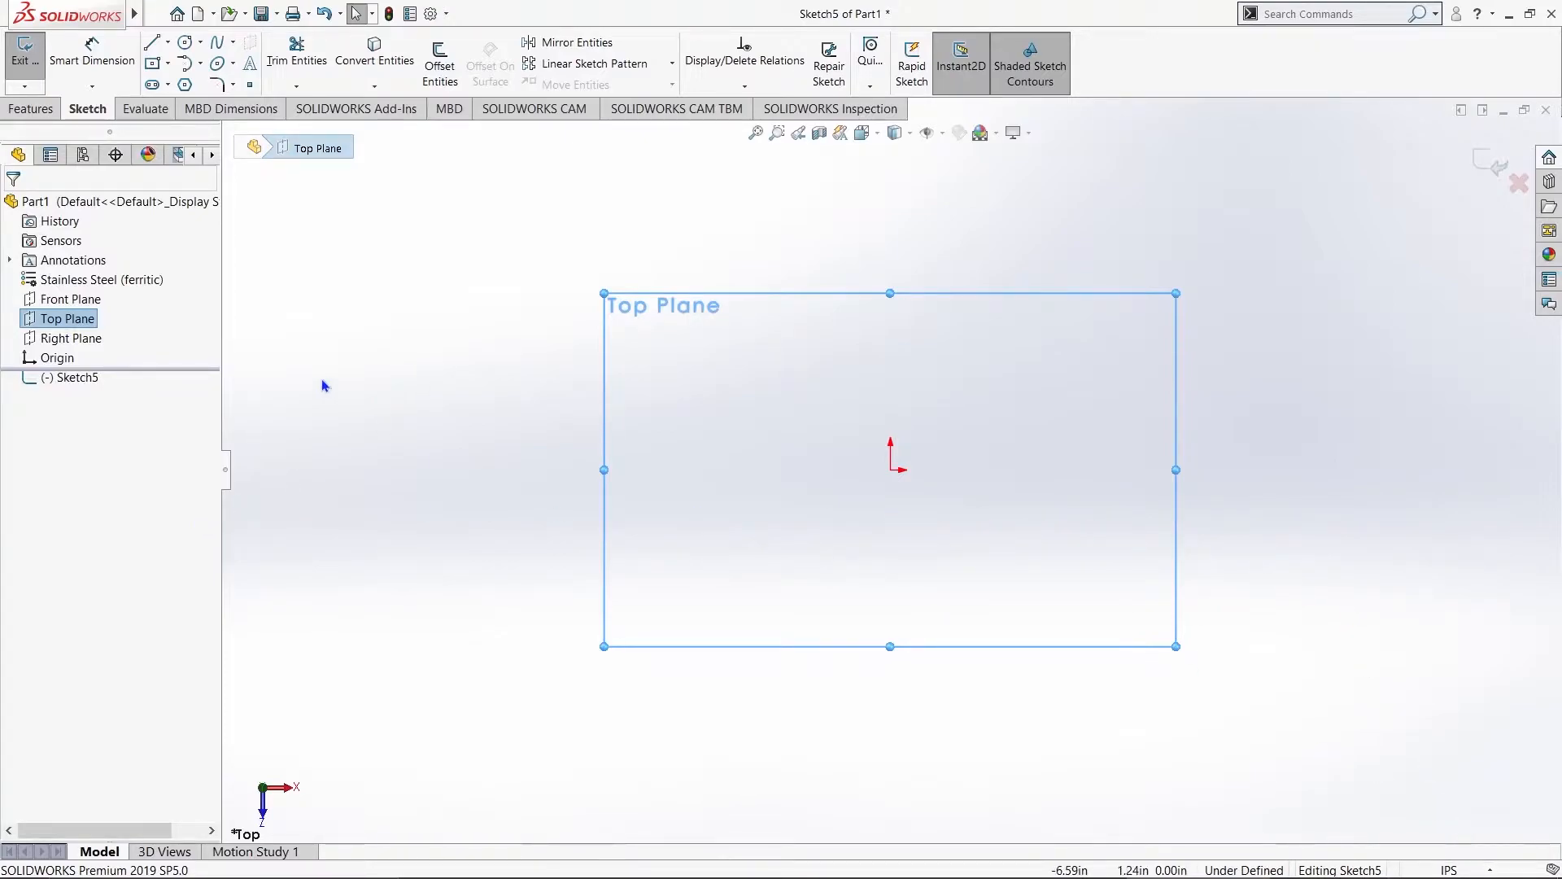
pyautogui.click(152, 63)
pyautogui.click(445, 244)
pyautogui.click(620, 524)
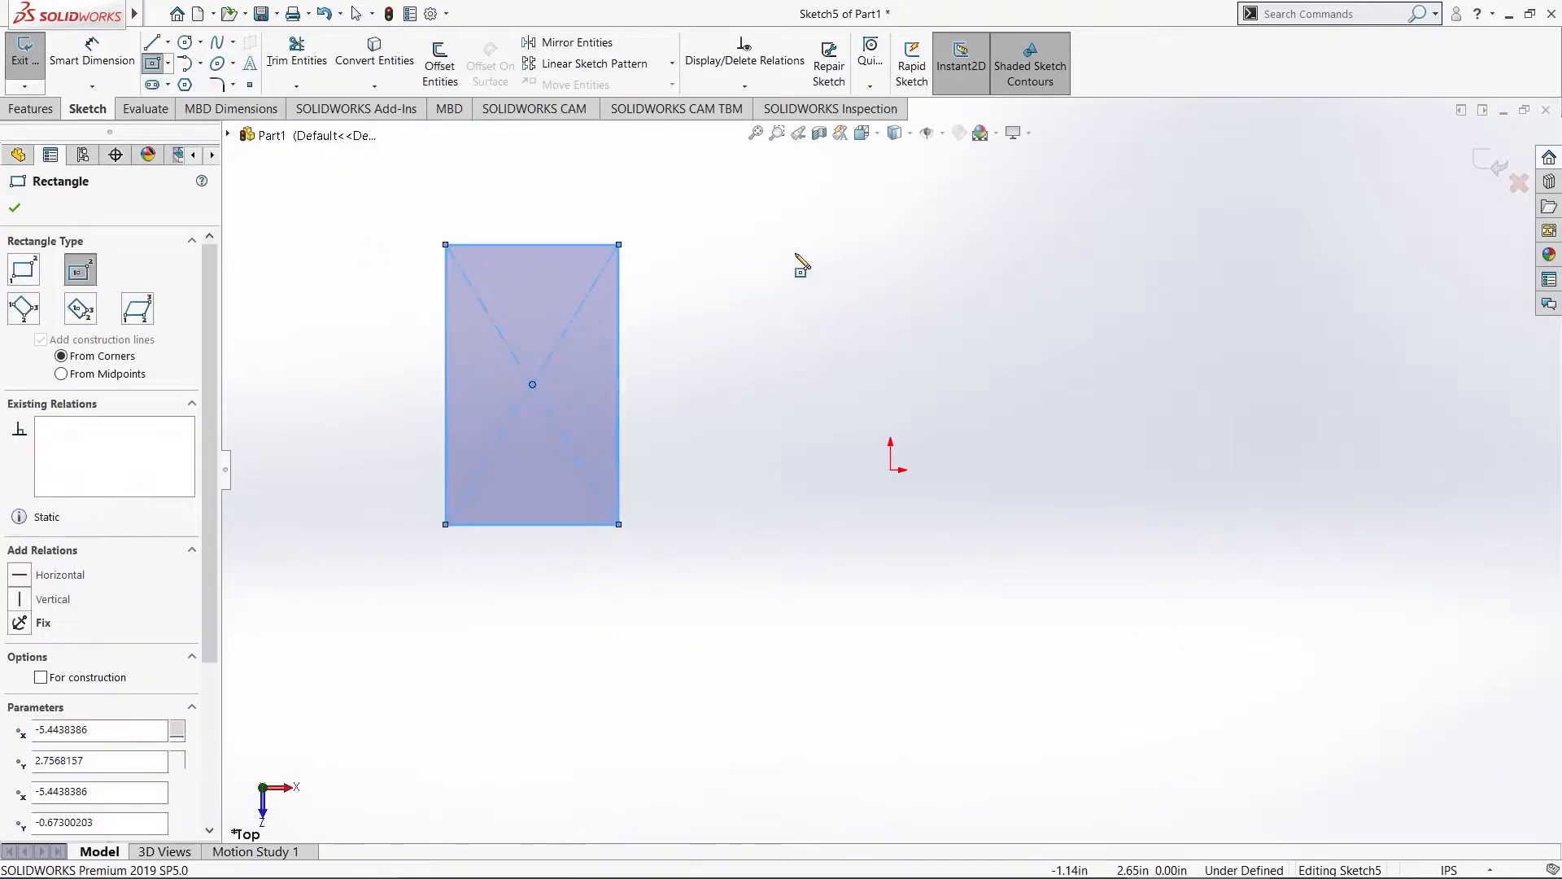
pyautogui.press('Escape')
# Step: Dimension the rectangle's vertical side and set it to 2.875 in
pyautogui.click(97, 59)
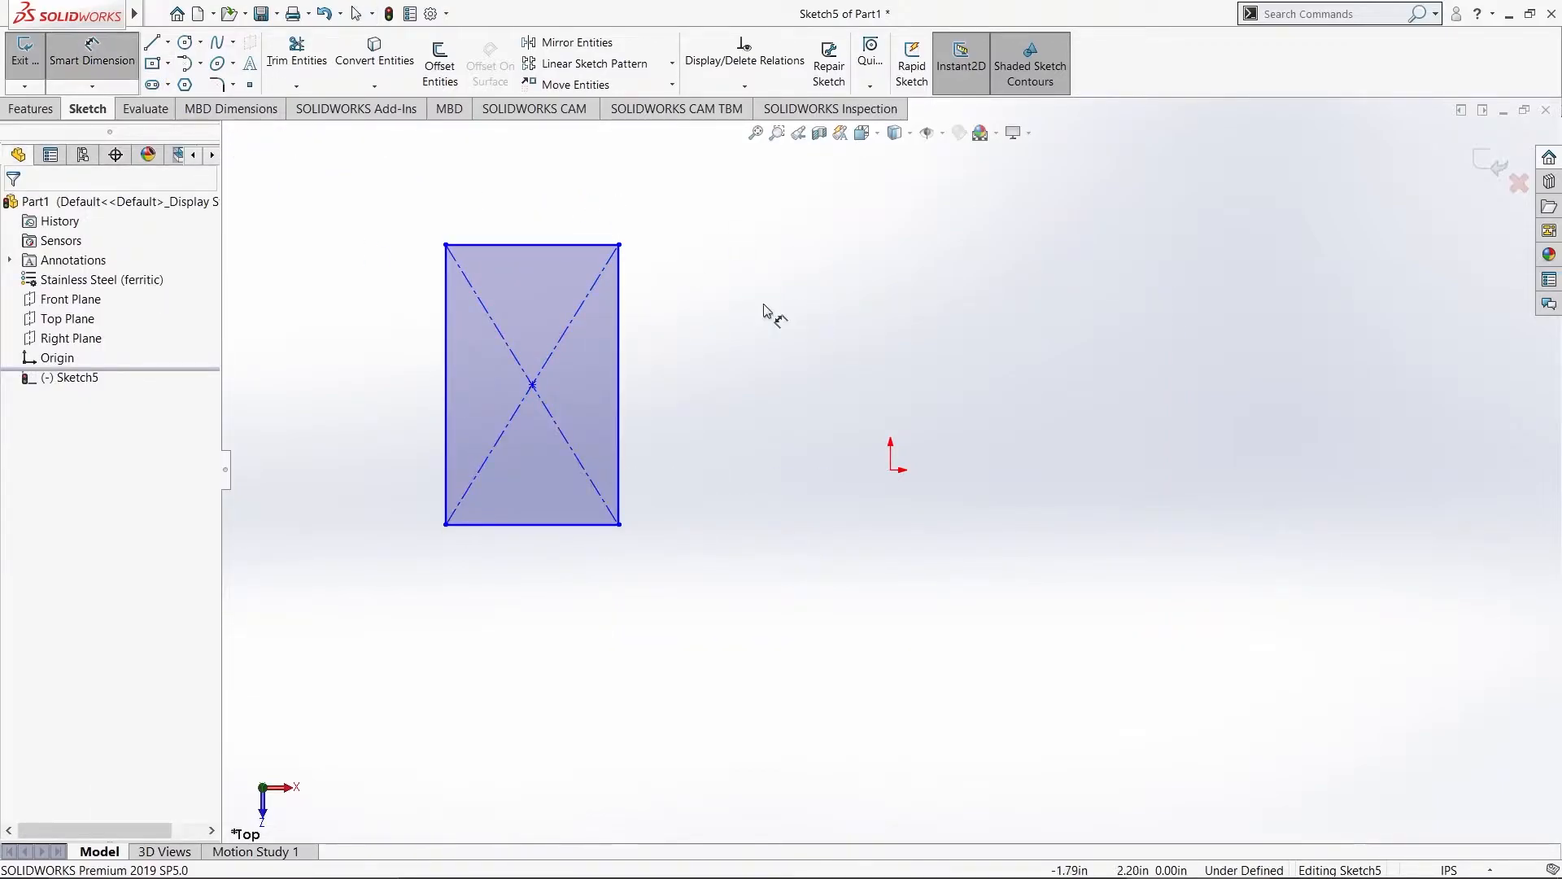
pyautogui.click(622, 396)
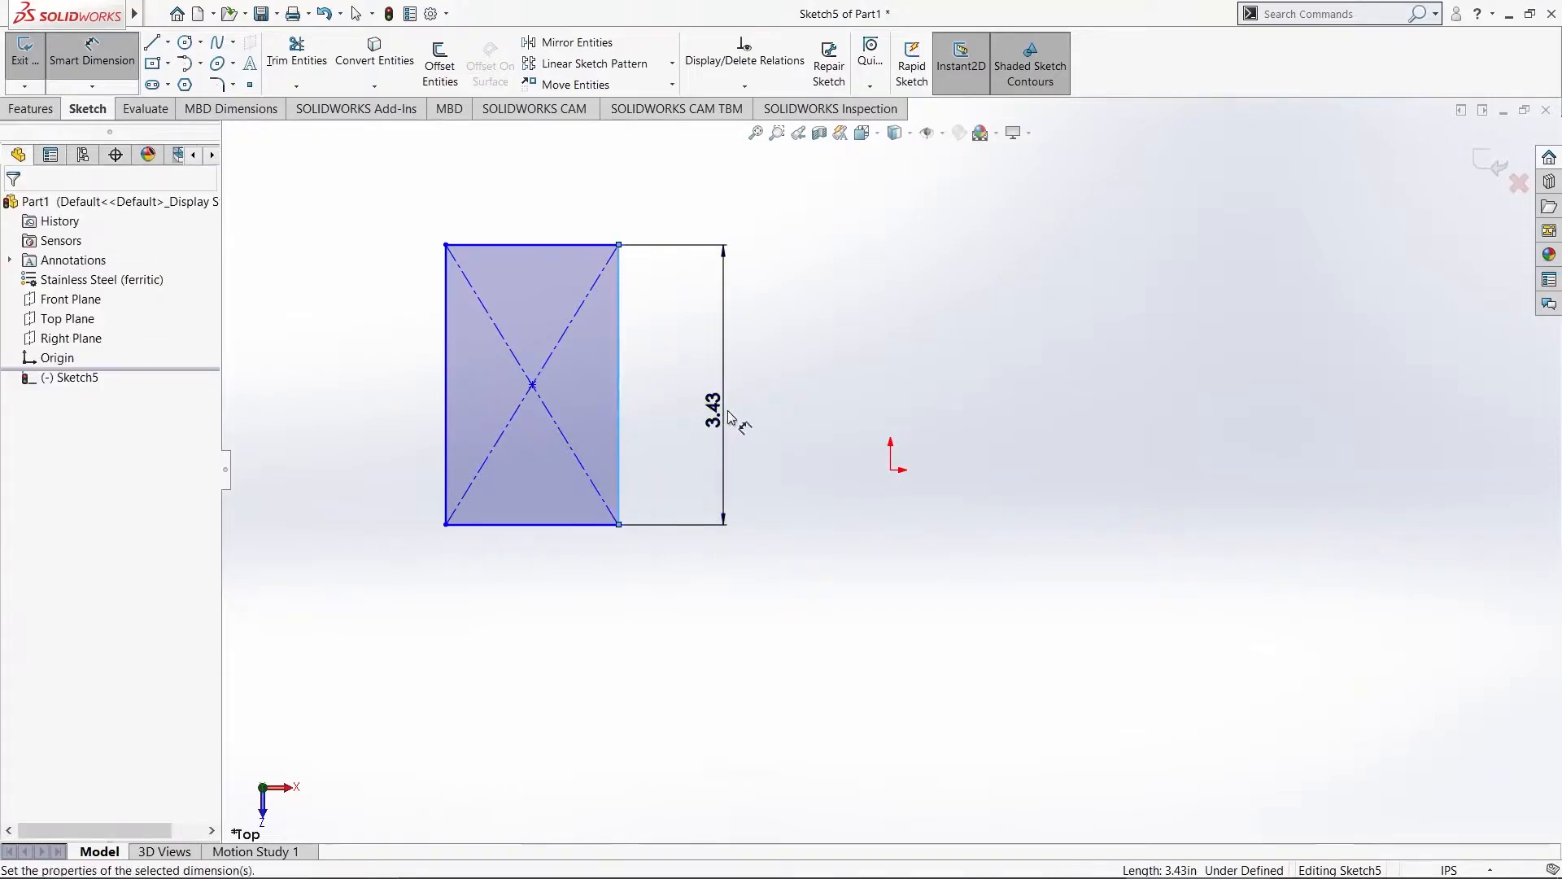
pyautogui.click(728, 415)
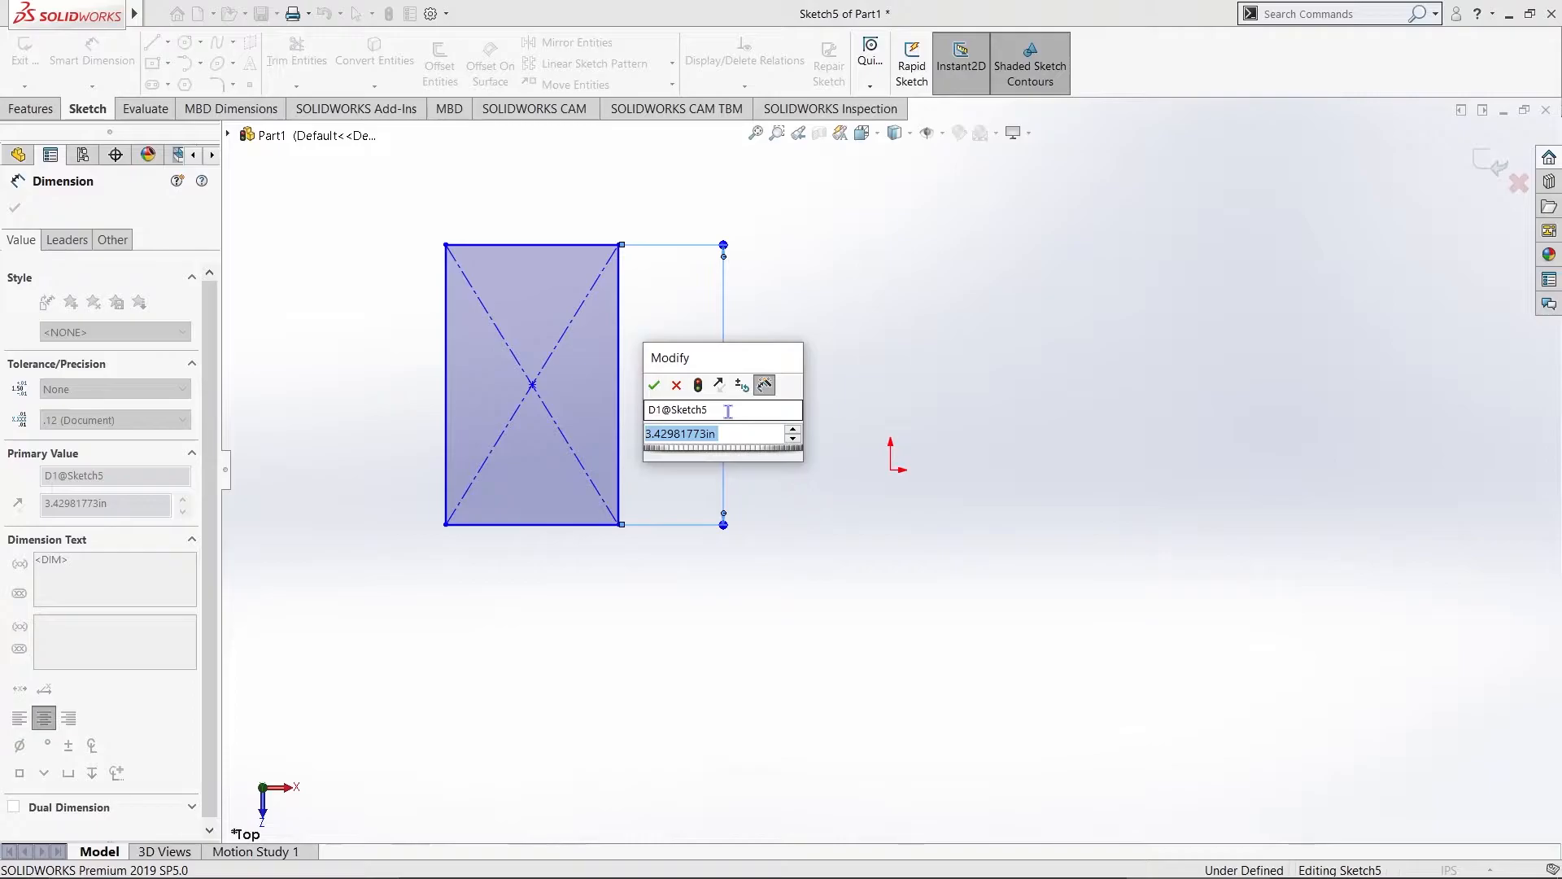
pyautogui.write('2.')
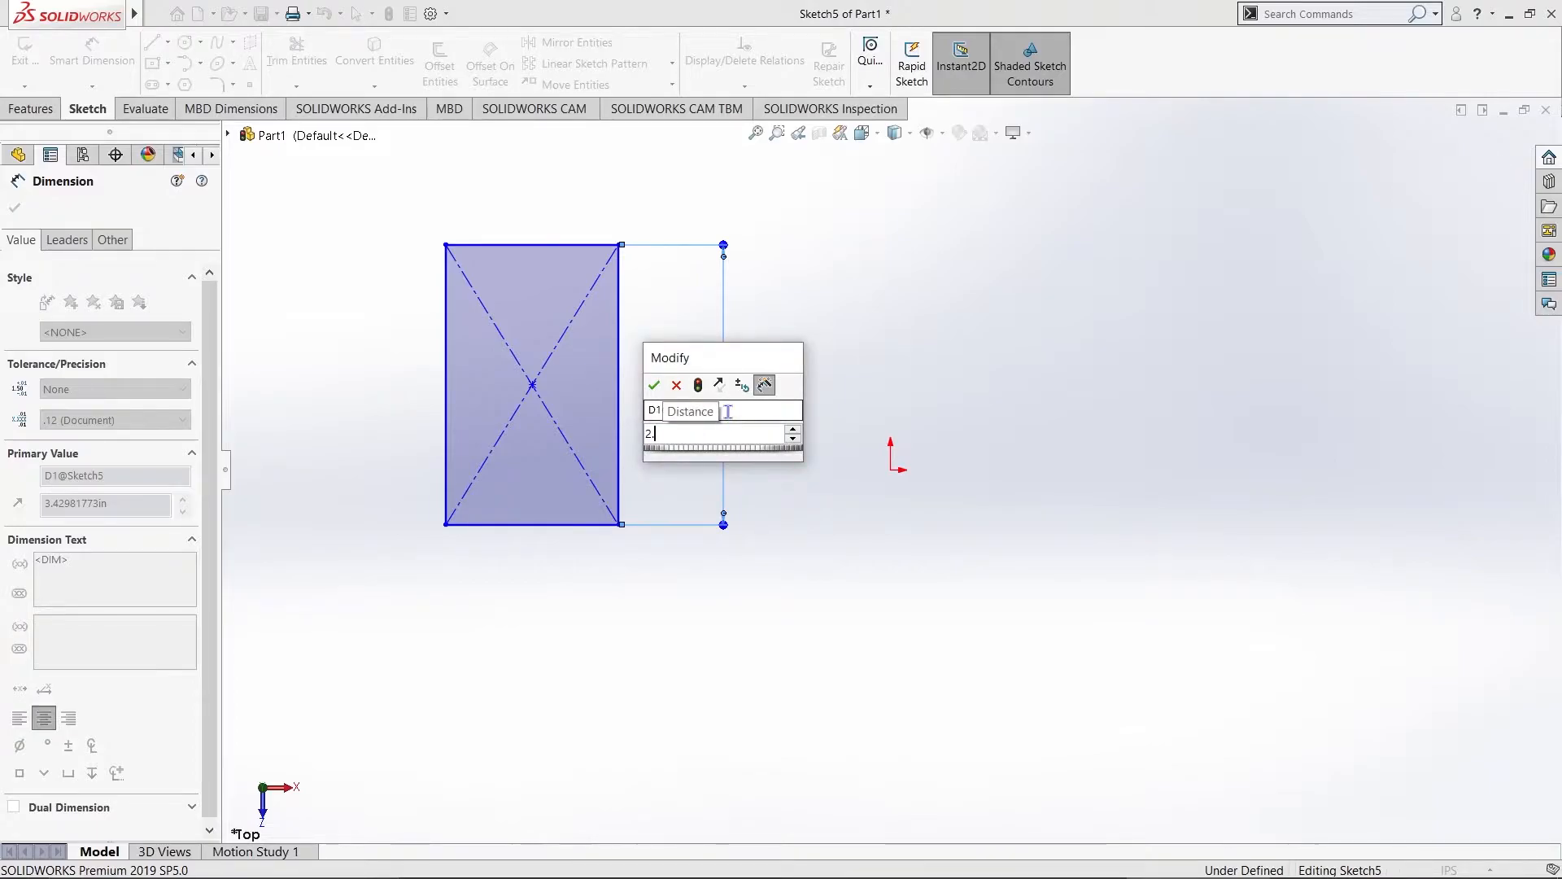
pyautogui.write('875')
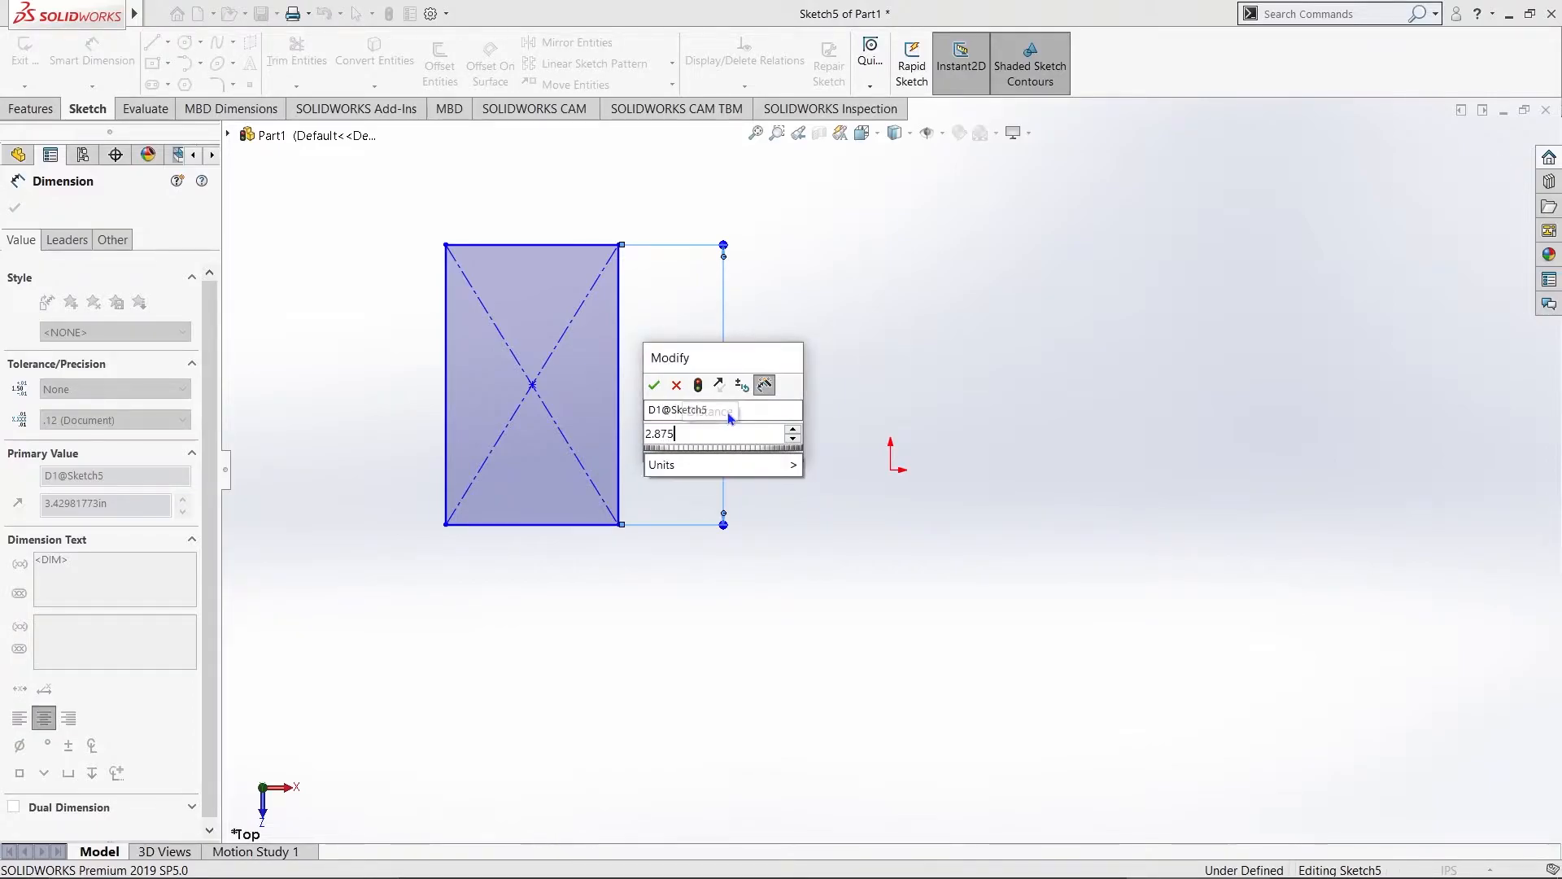
pyautogui.press('Return')
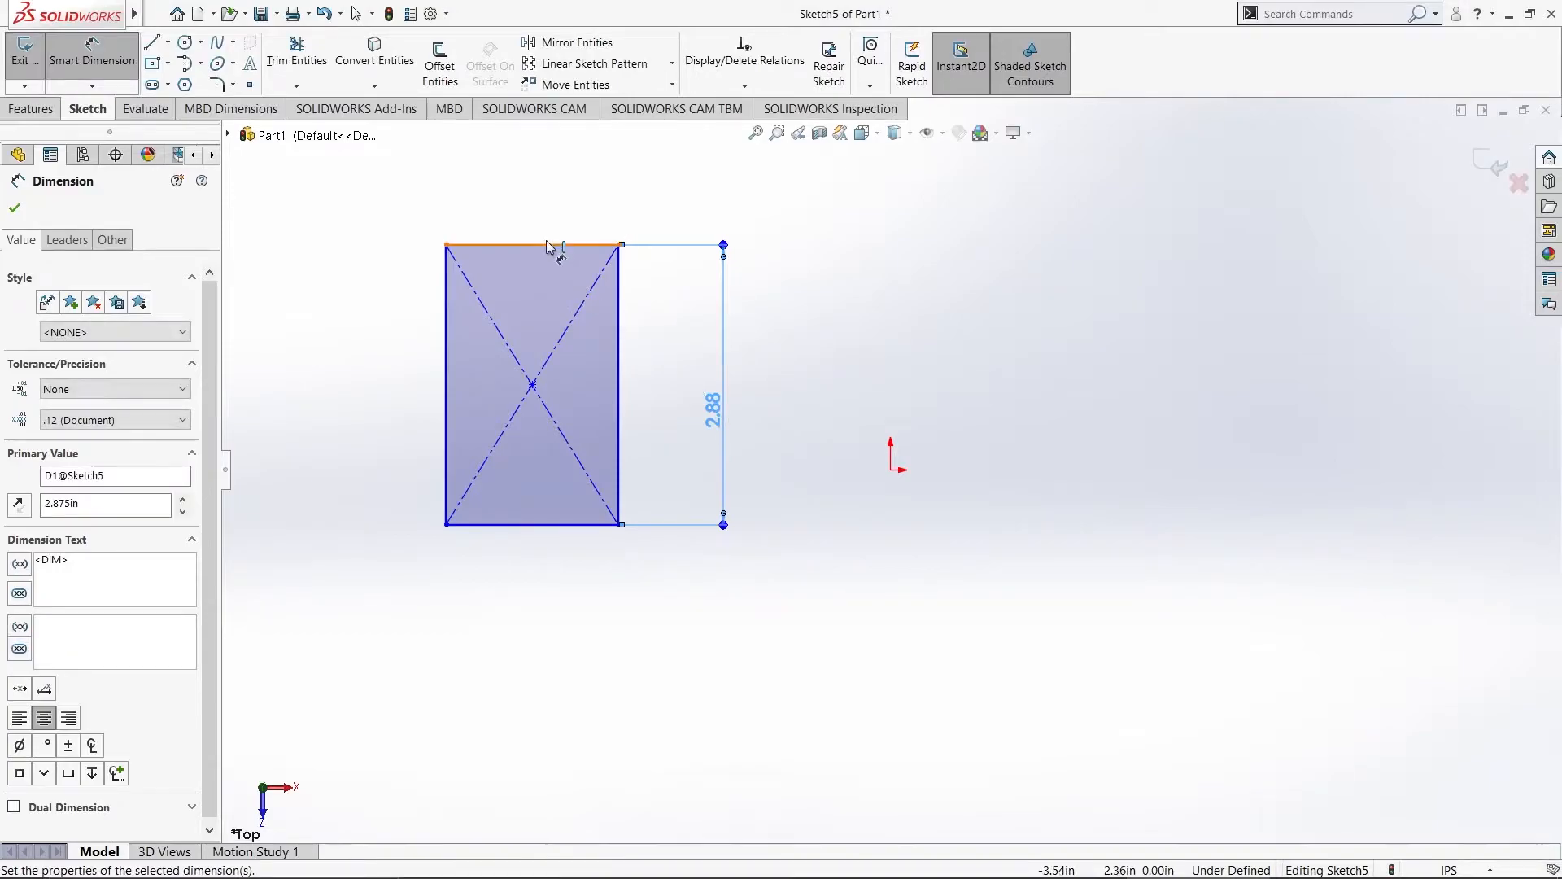
# Step: Dimension the rectangle's upper horizontal edge and set it to 2.875 in
pyautogui.click(559, 245)
pyautogui.click(545, 228)
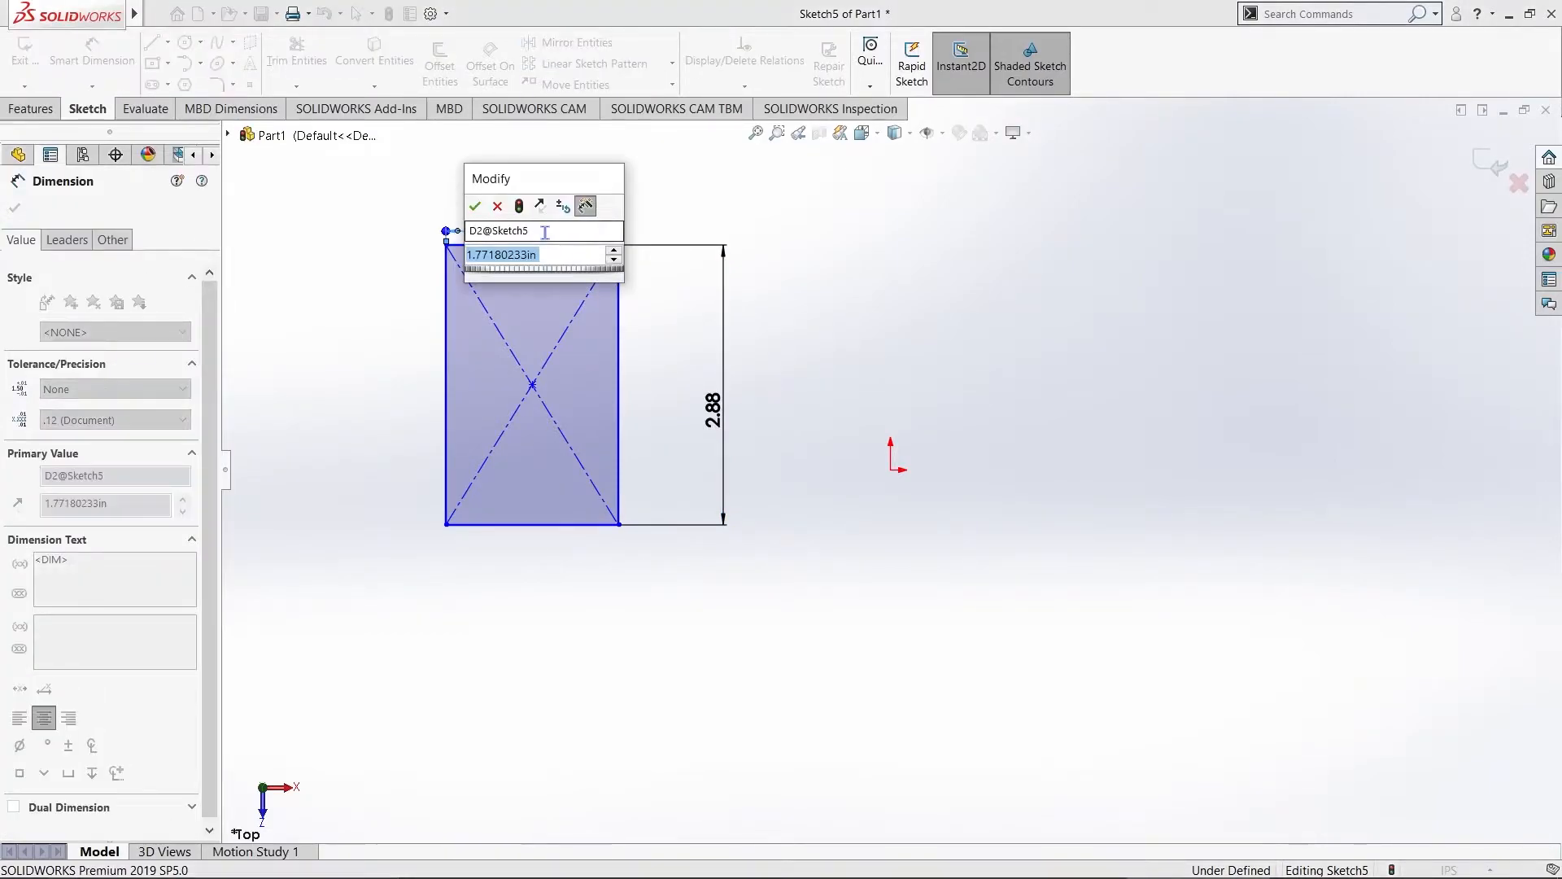
pyautogui.write('2.8')
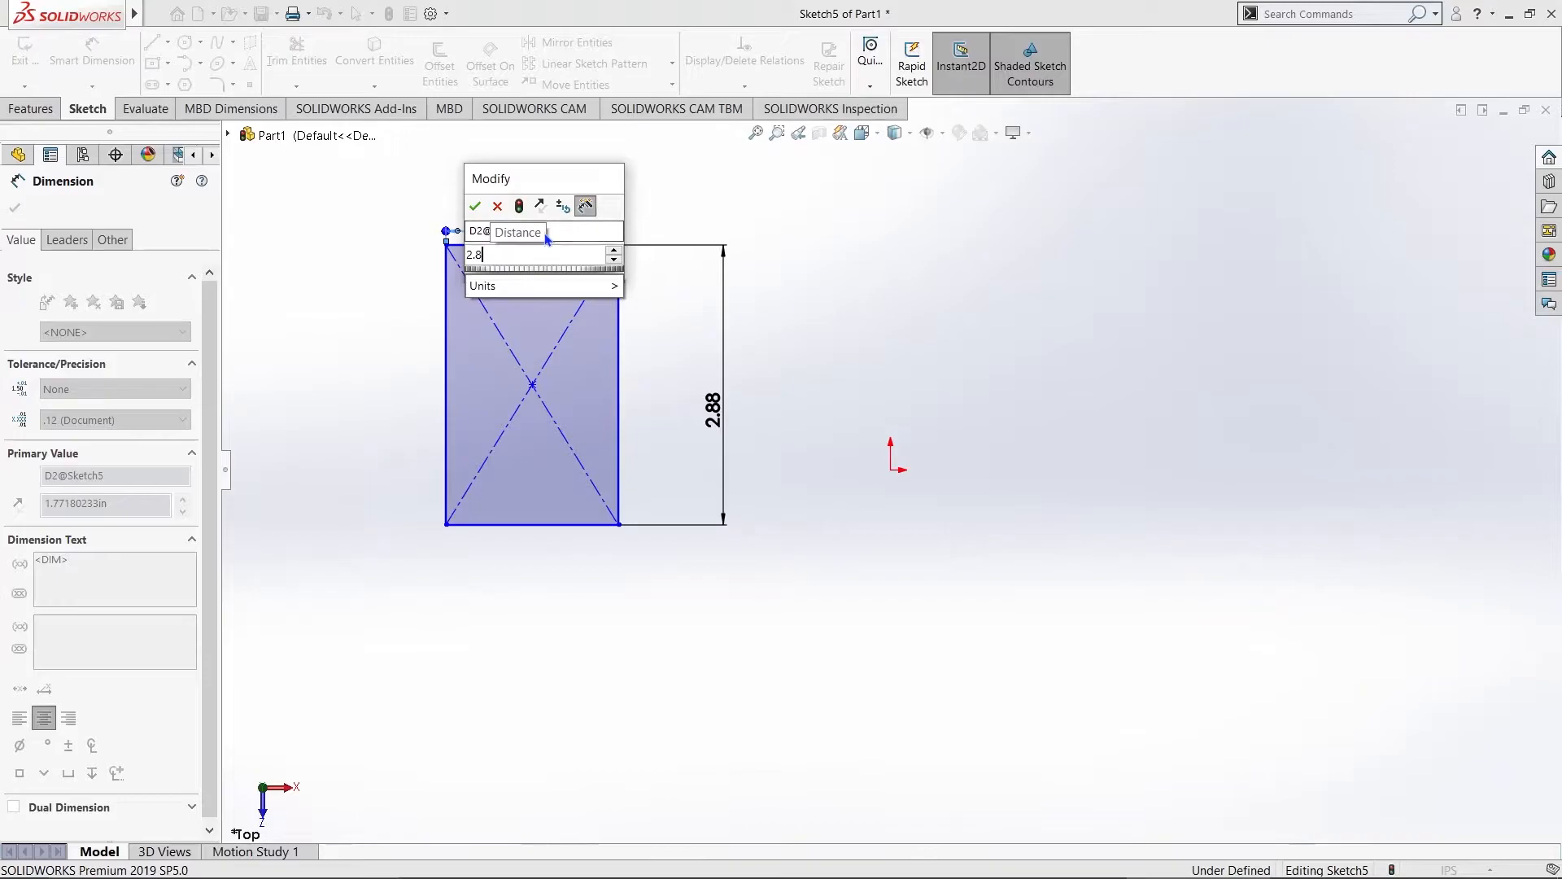
pyautogui.write('75')
pyautogui.press('Return')
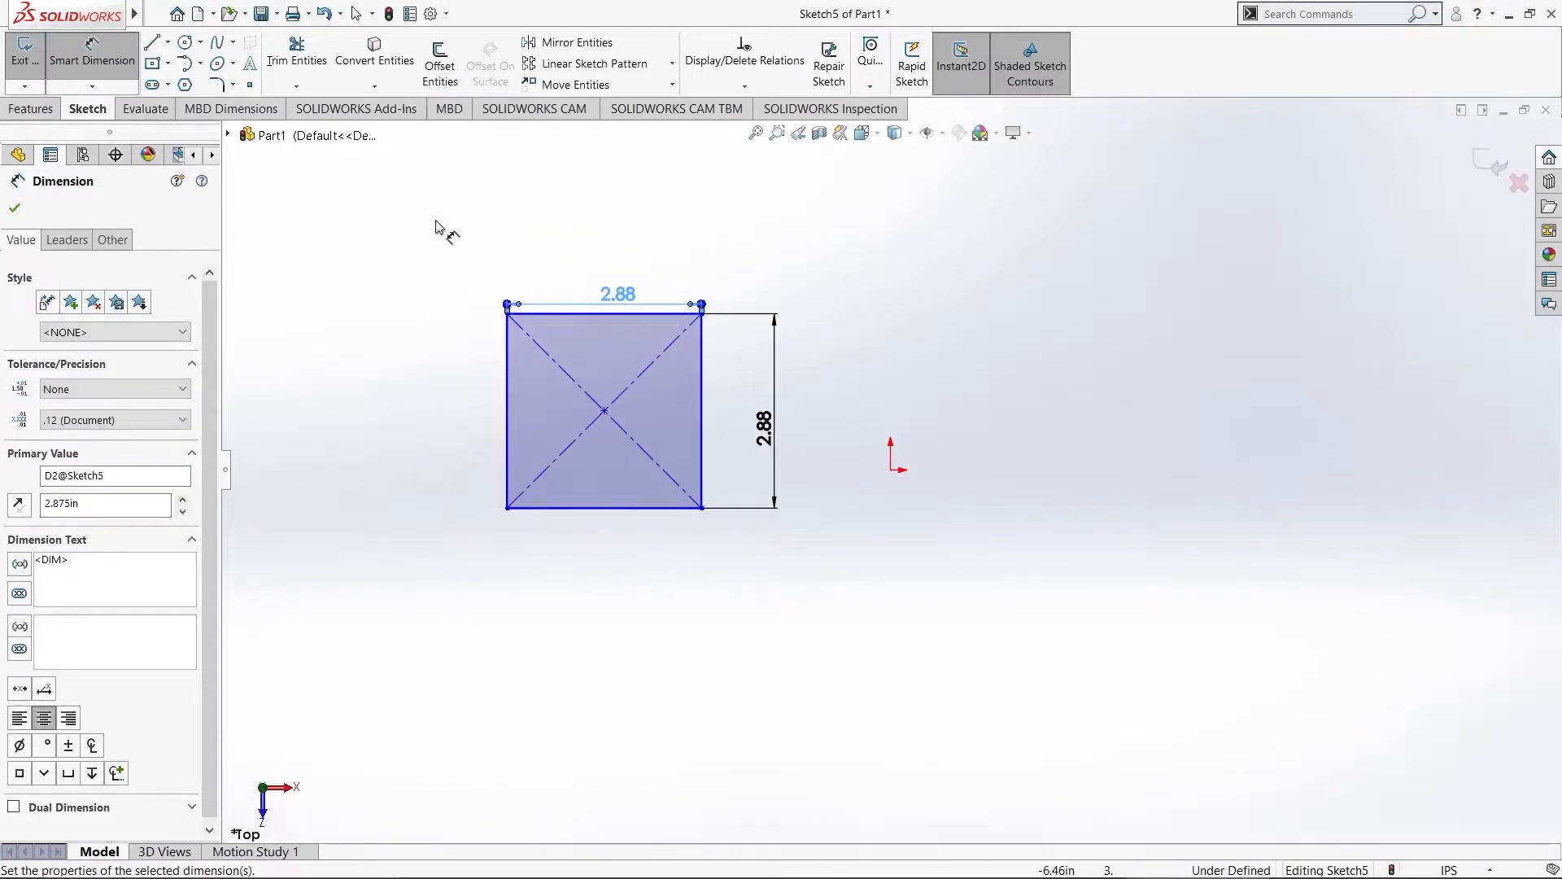
pyautogui.click(91, 53)
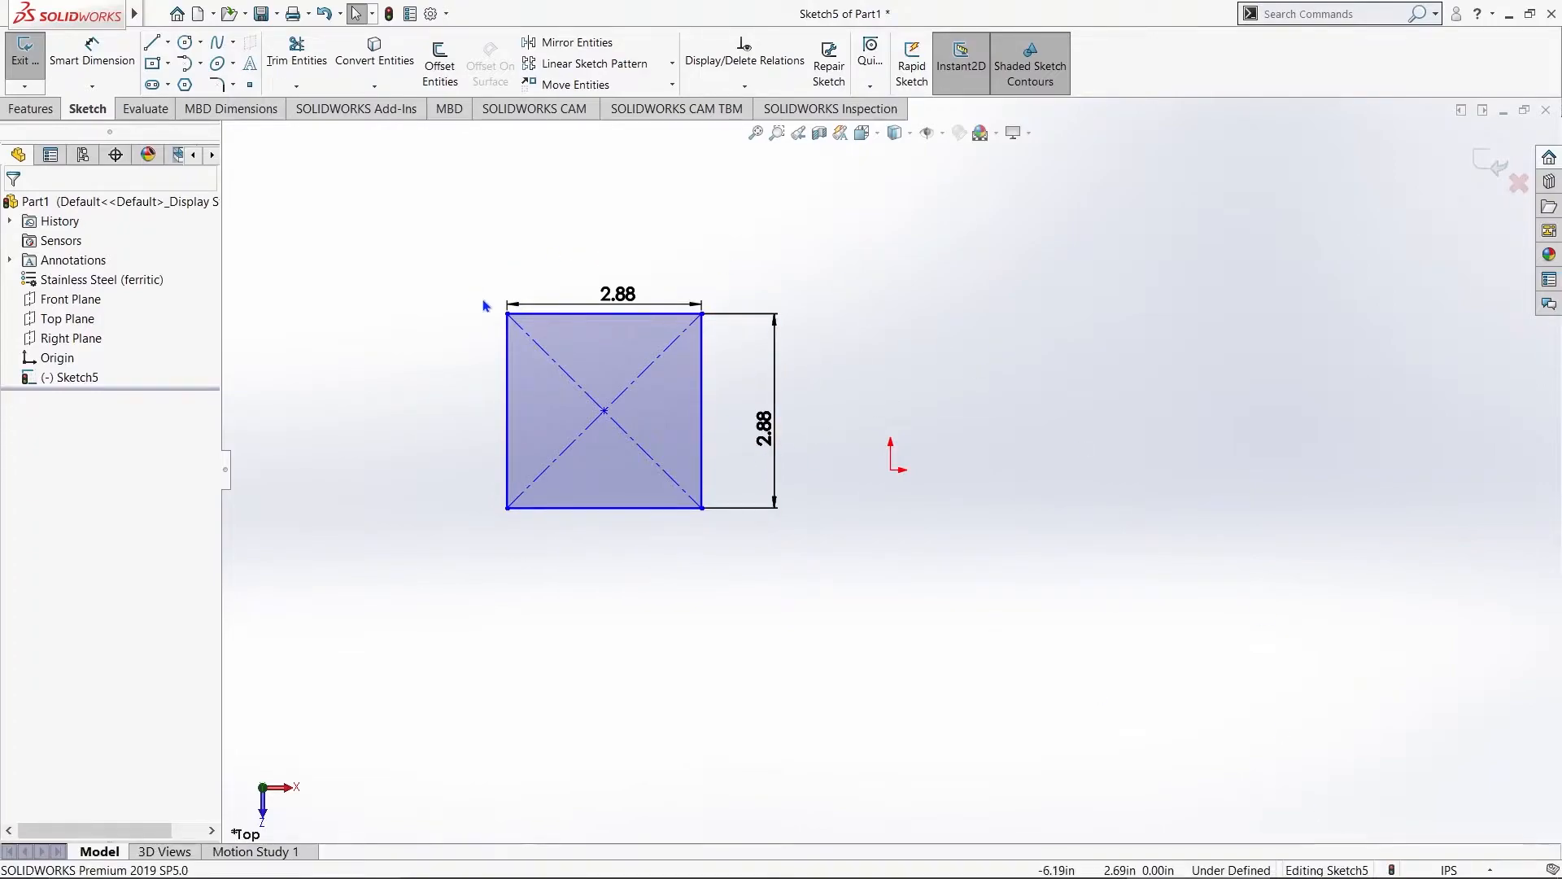
# Step: Make the square's center point coincident with the sketch origin
pyautogui.click(603, 411)
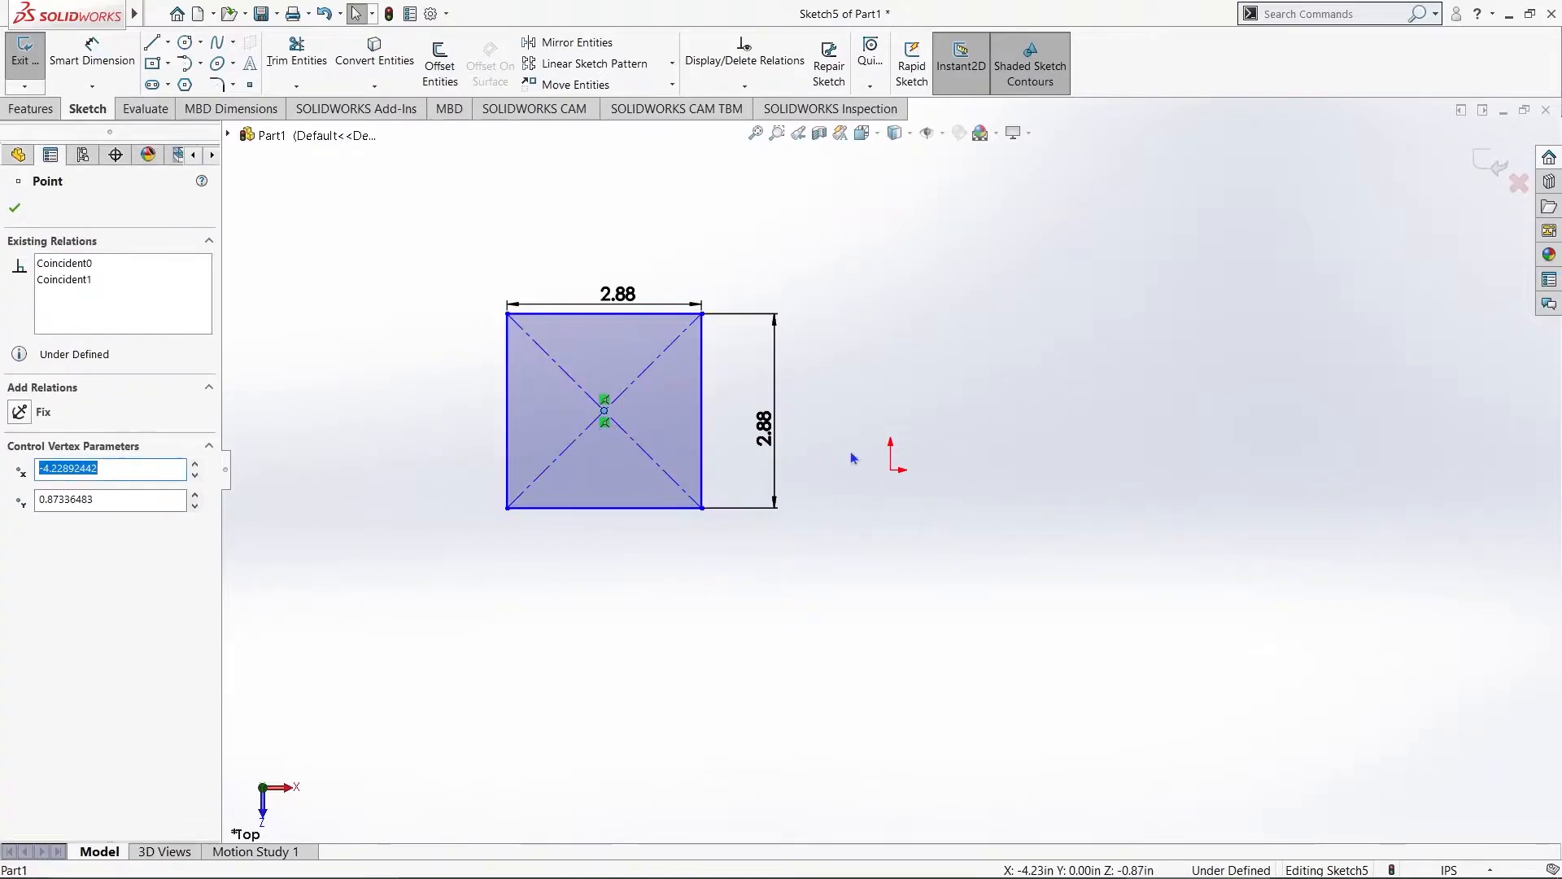
pyautogui.keyDown('ctrl'); pyautogui.click(893, 471); pyautogui.keyUp('ctrl')
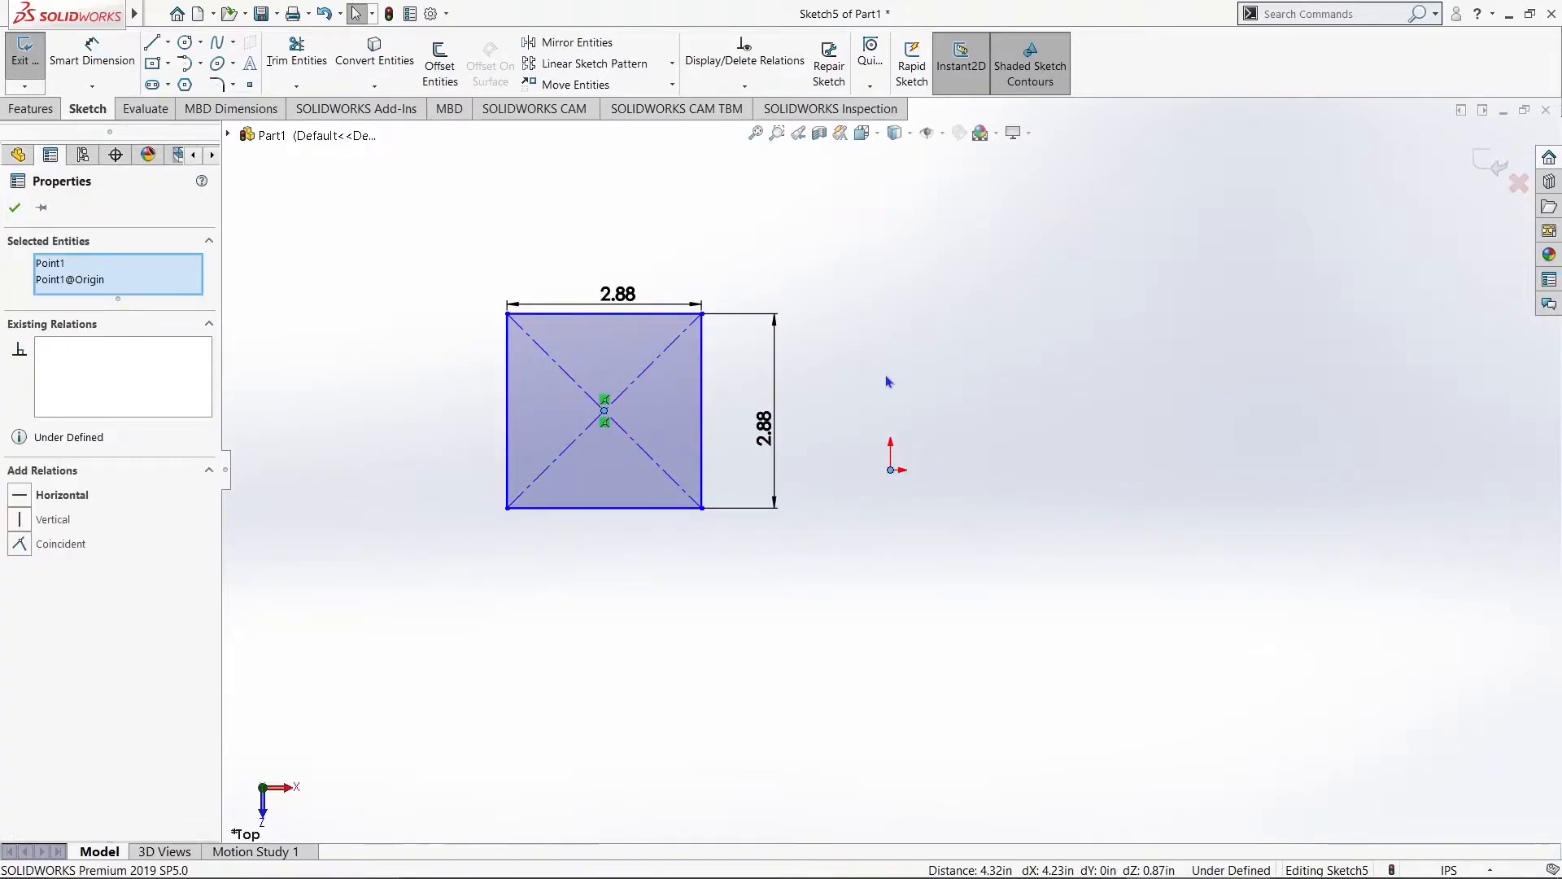
pyautogui.click(60, 544)
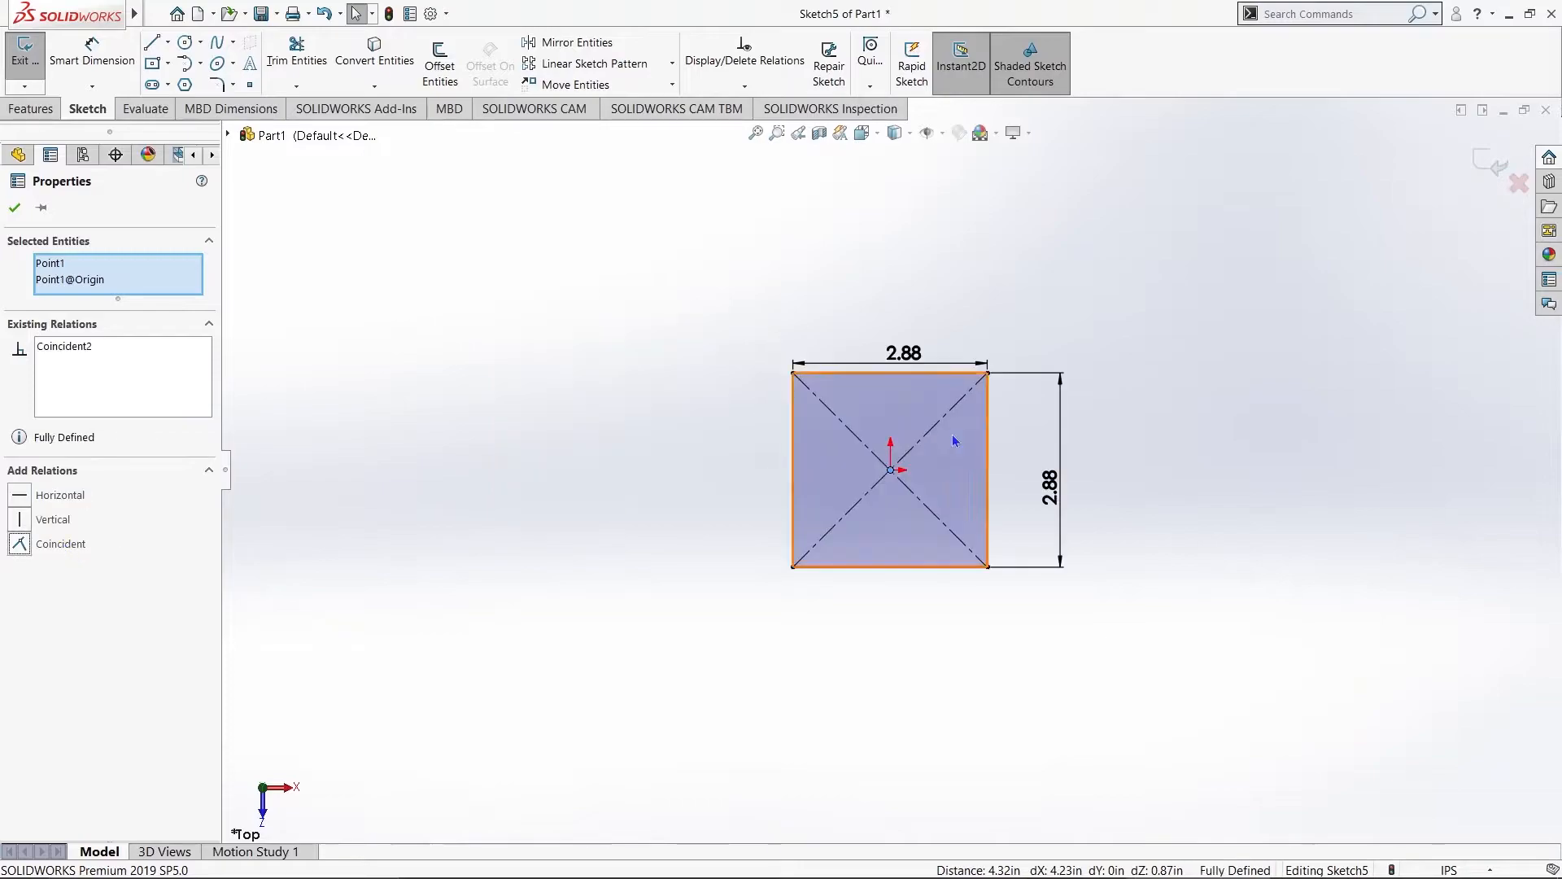
pyautogui.click(788, 332)
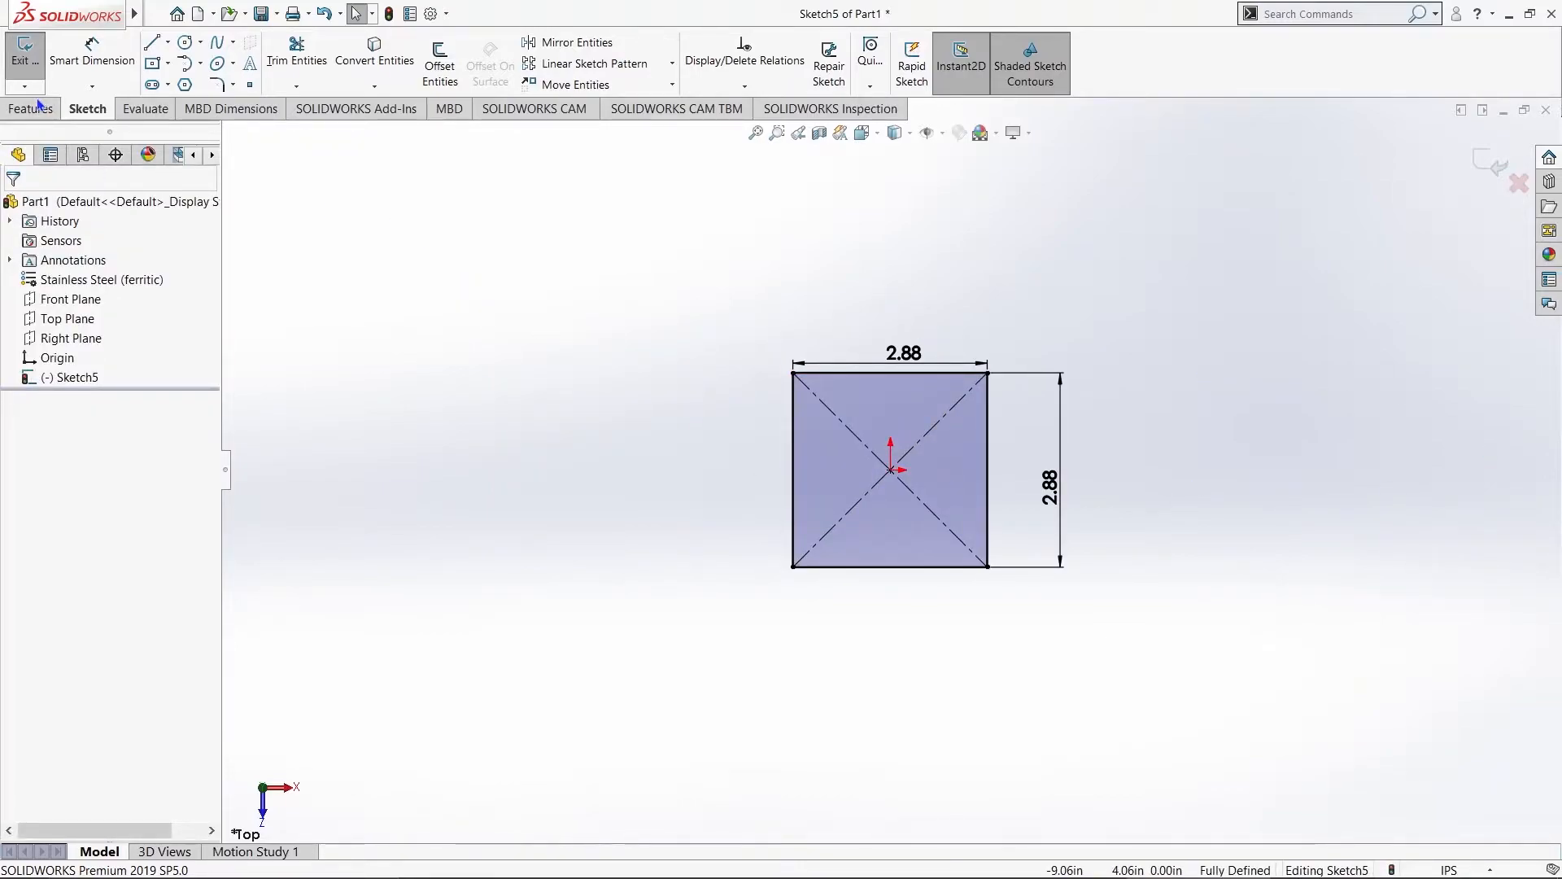
# Step: Extrude the square sketch as a blind boss 0.5 in thick
pyautogui.click(39, 111)
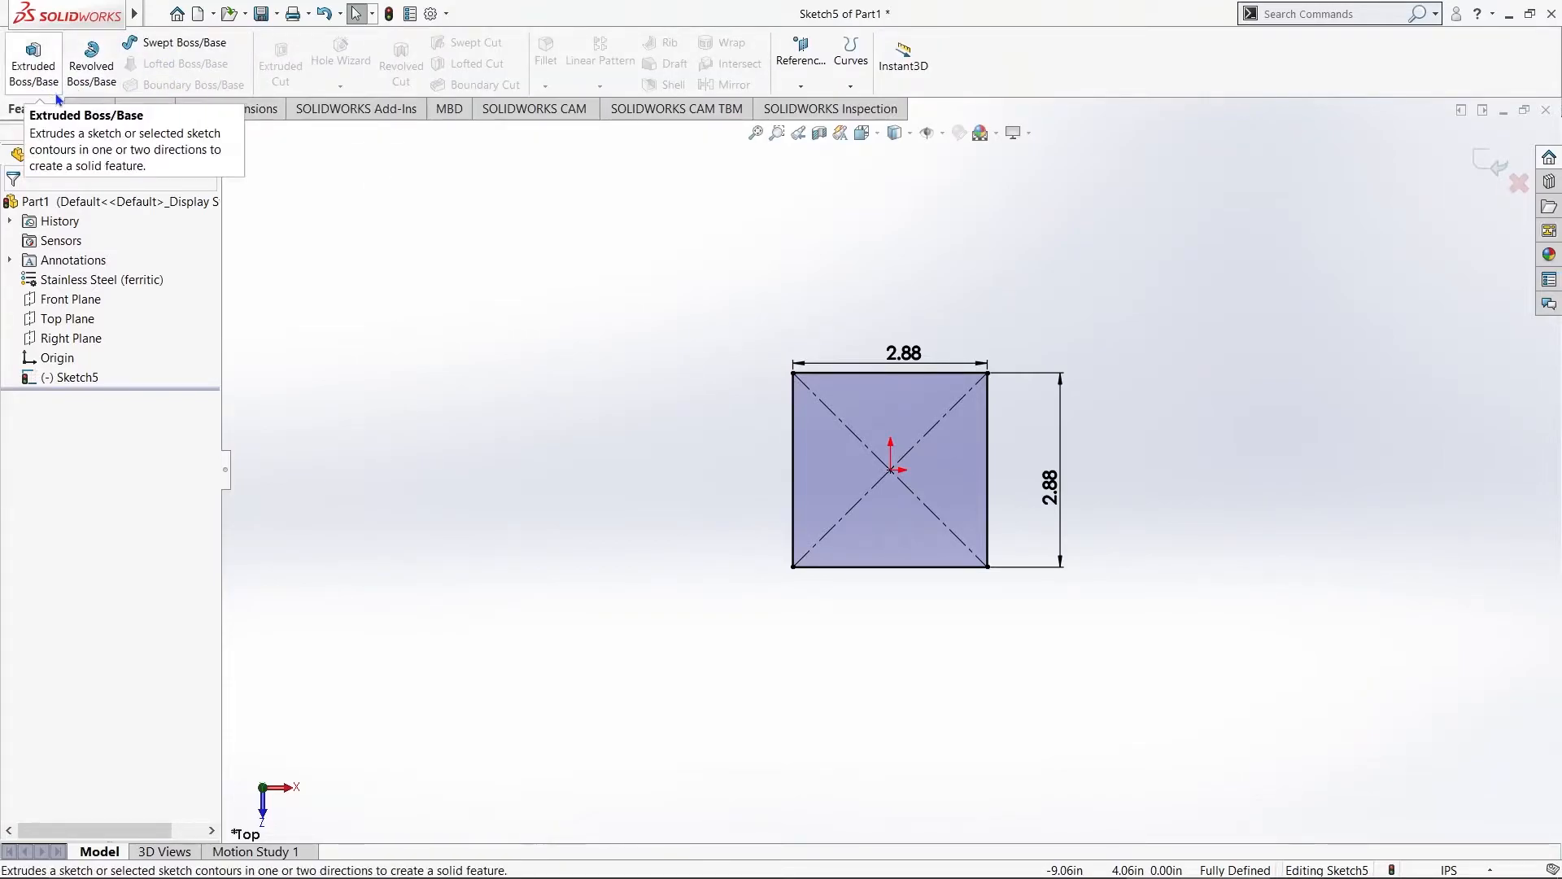
pyautogui.click(34, 66)
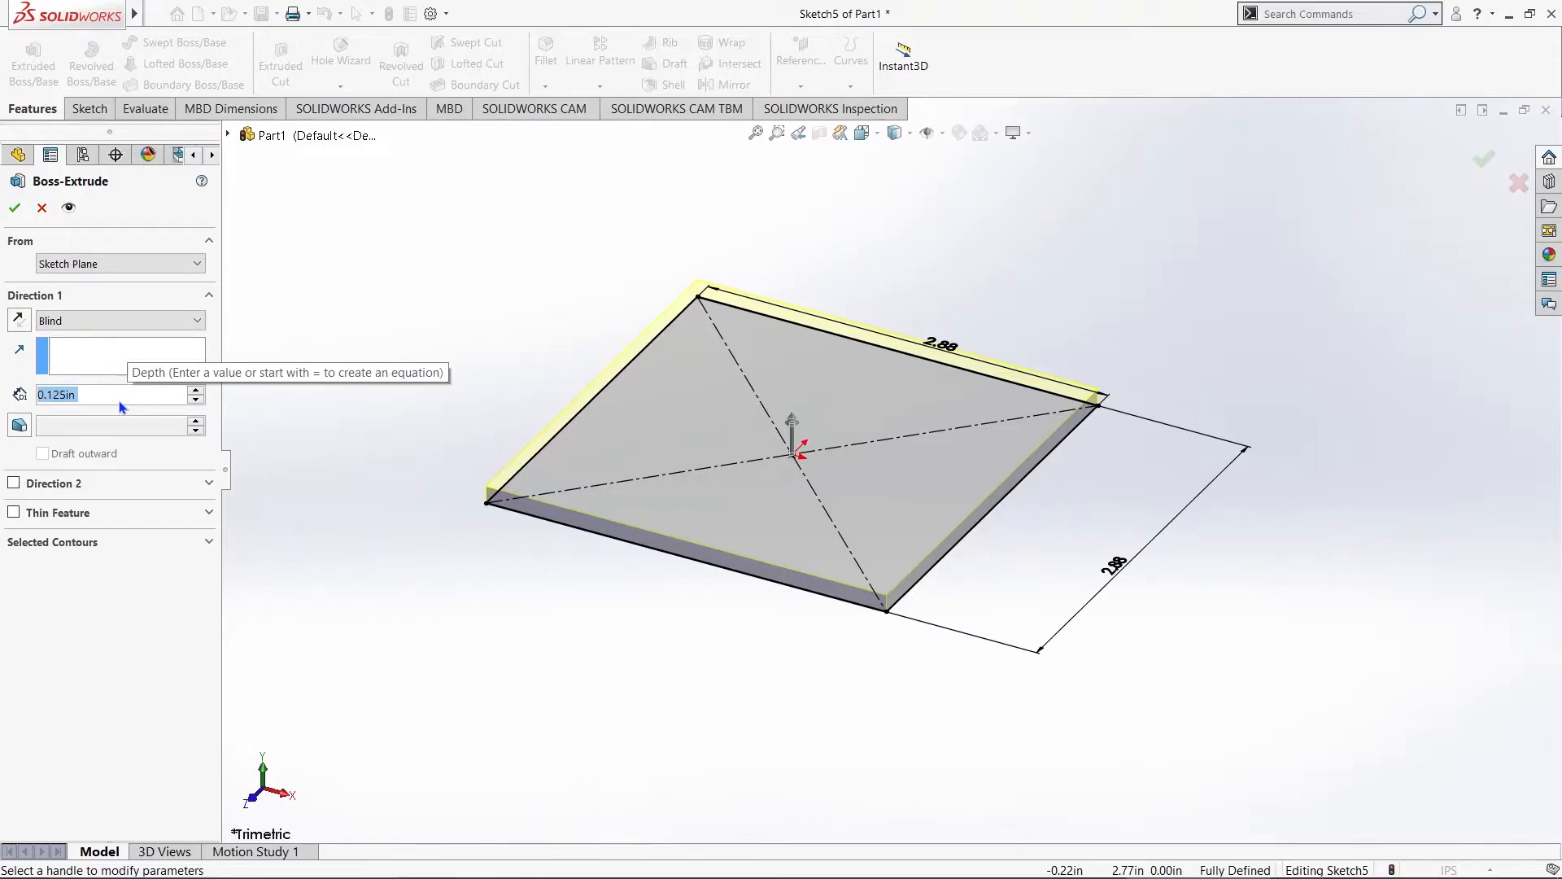
pyautogui.write('0.5')
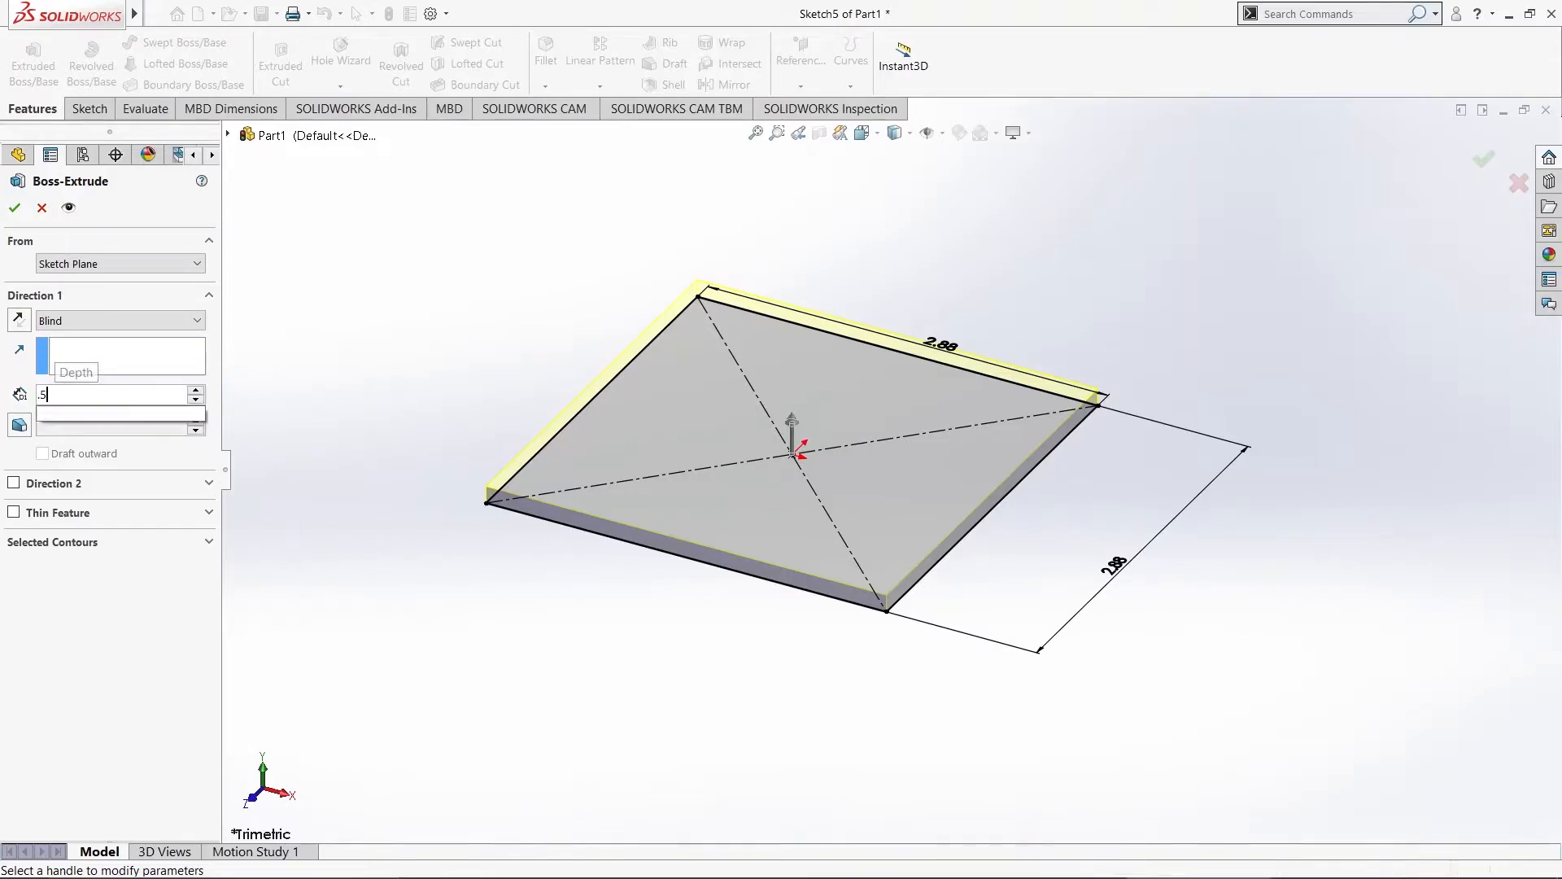
pyautogui.press('Return')
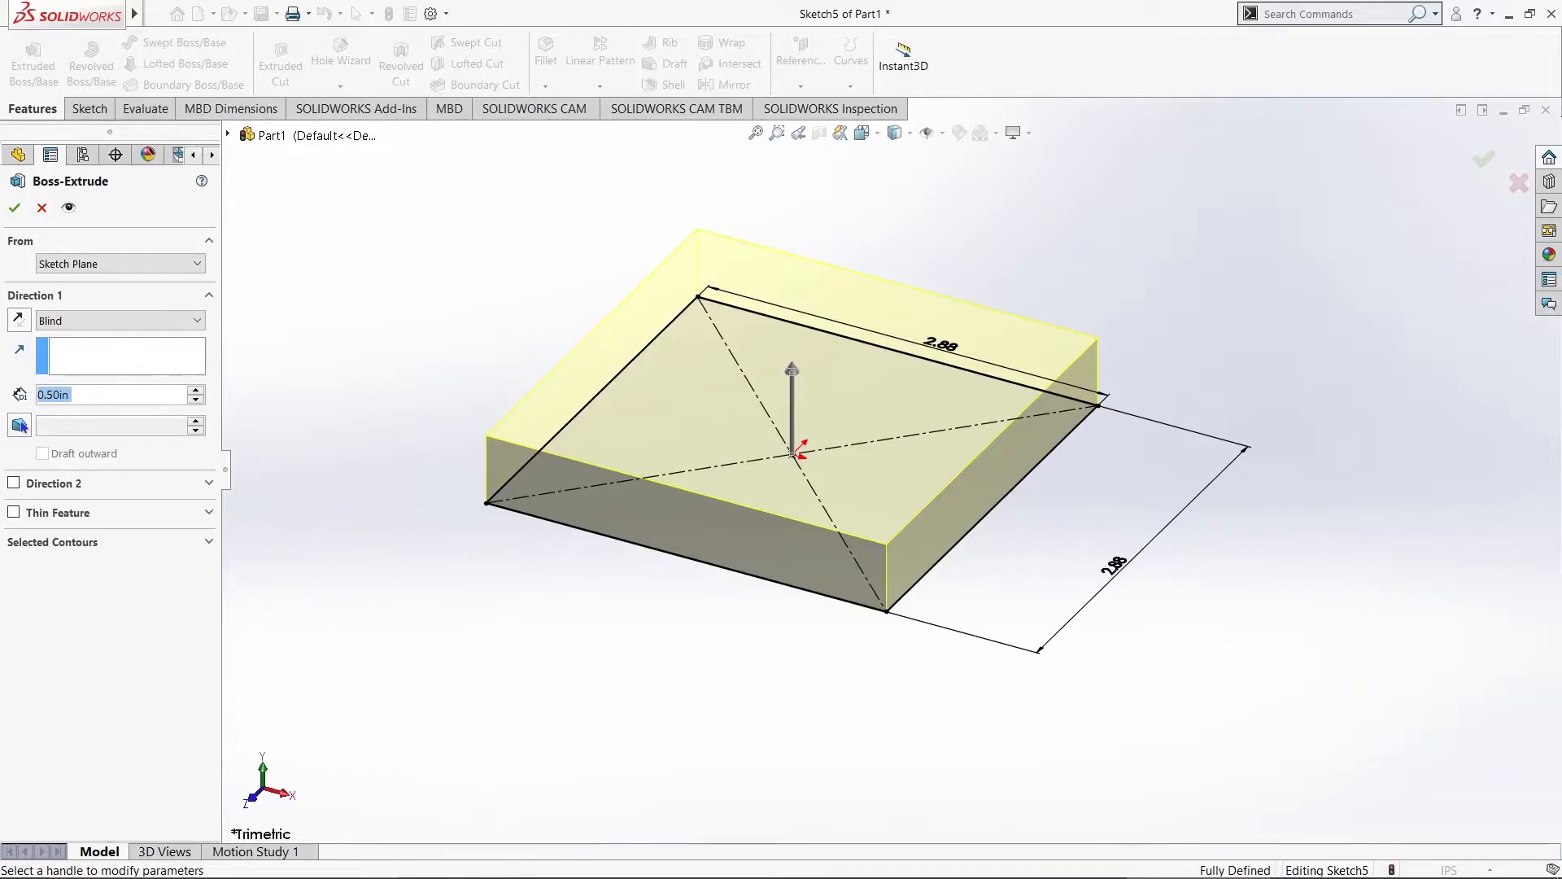
pyautogui.click(15, 209)
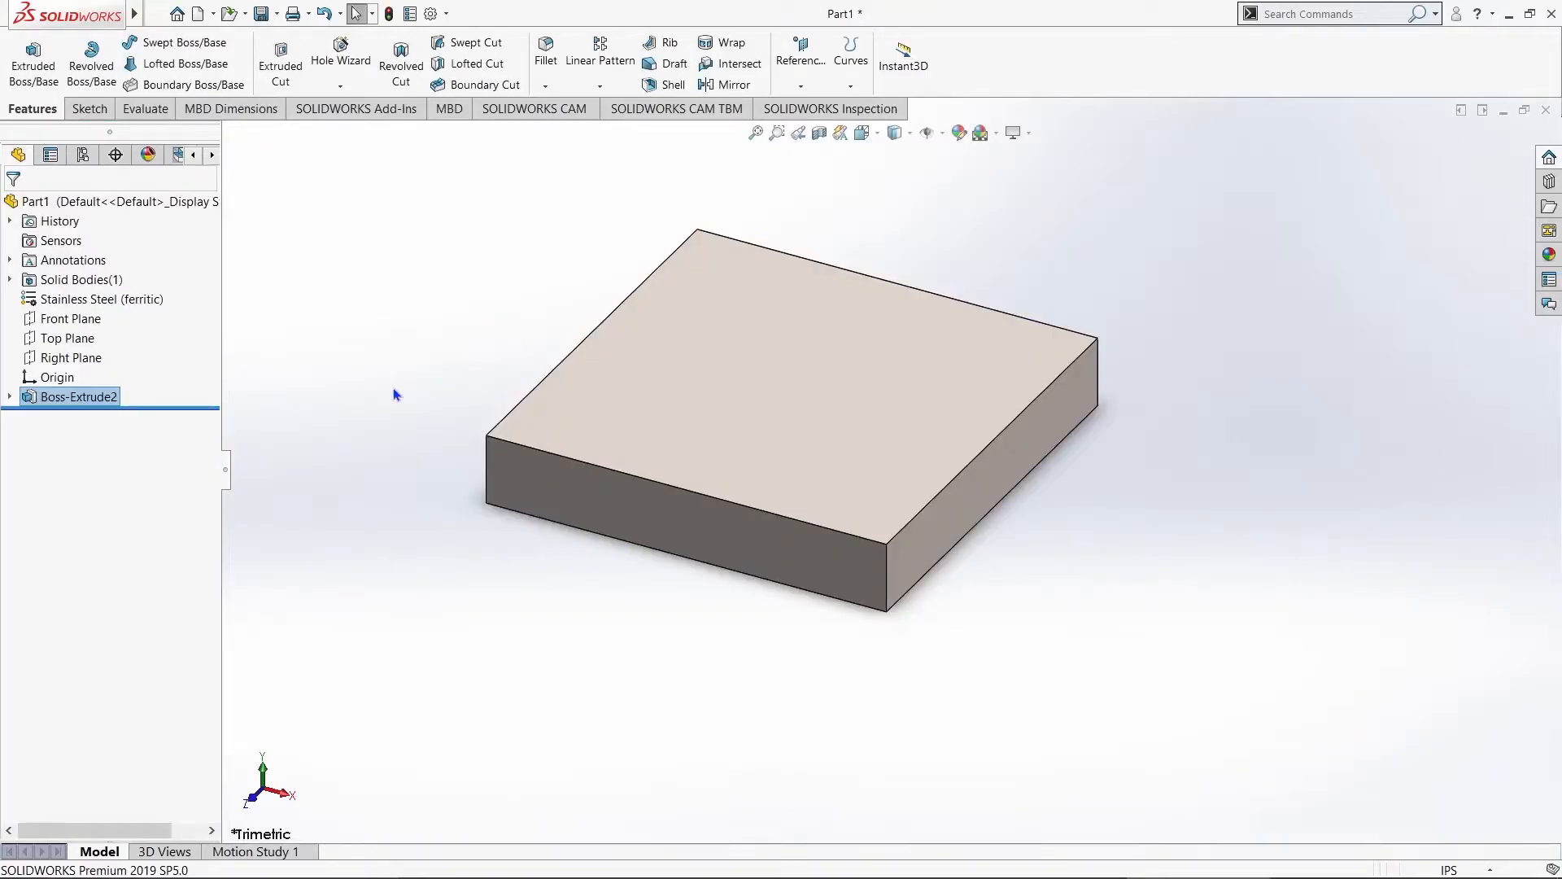
# Step: Start a Chamfer feature for the edges of the plate's top face
pyautogui.press('f')
pyautogui.moveTo(1170, 276); pyautogui.dragTo(1049, 428, button='middle')
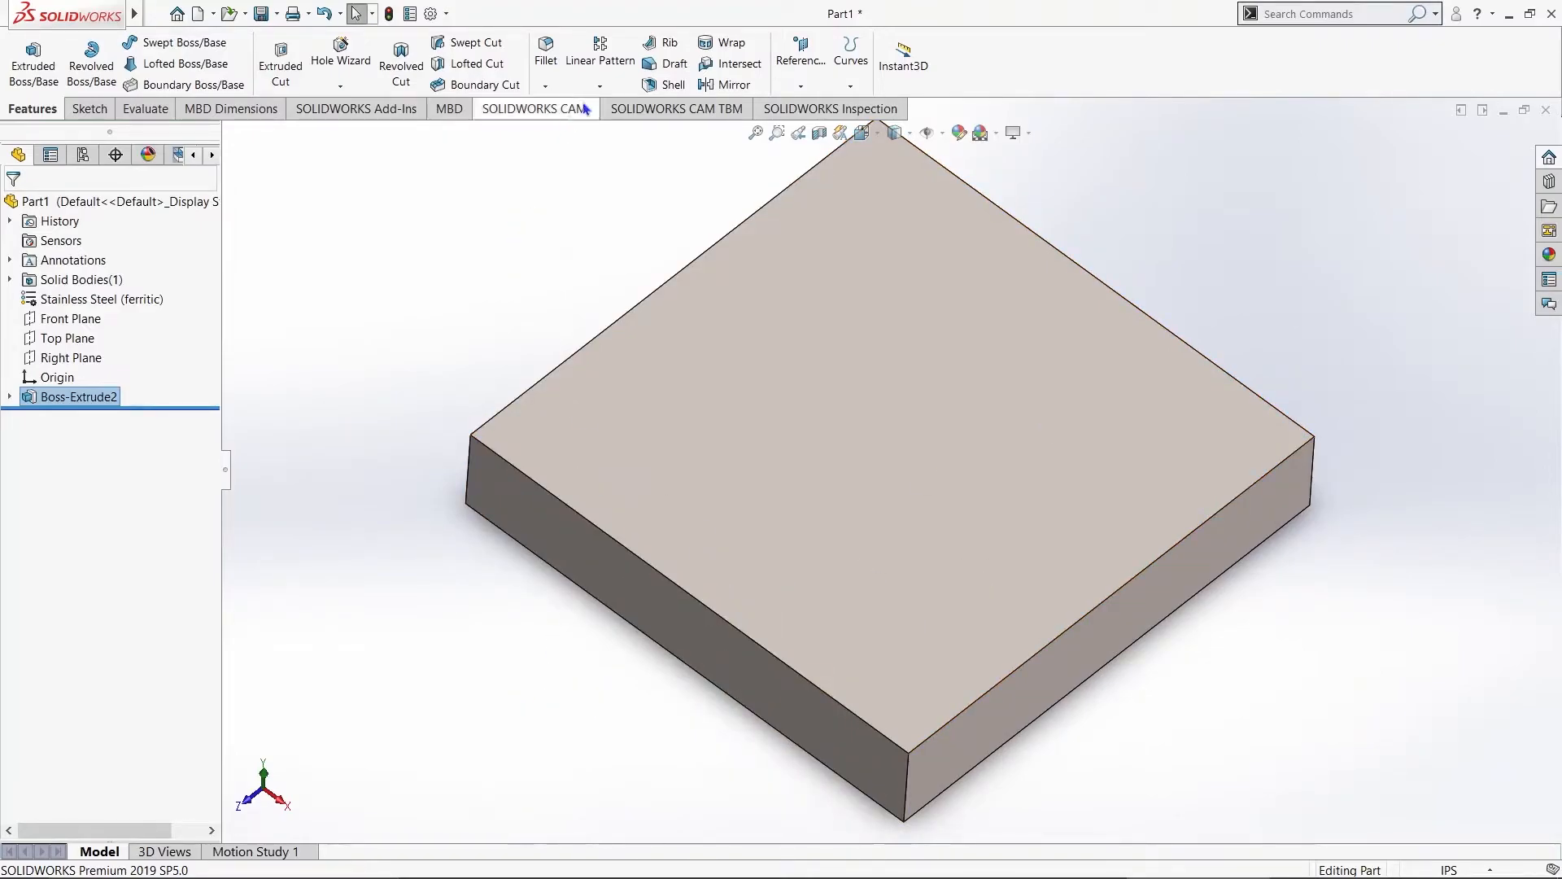
pyautogui.click(547, 88)
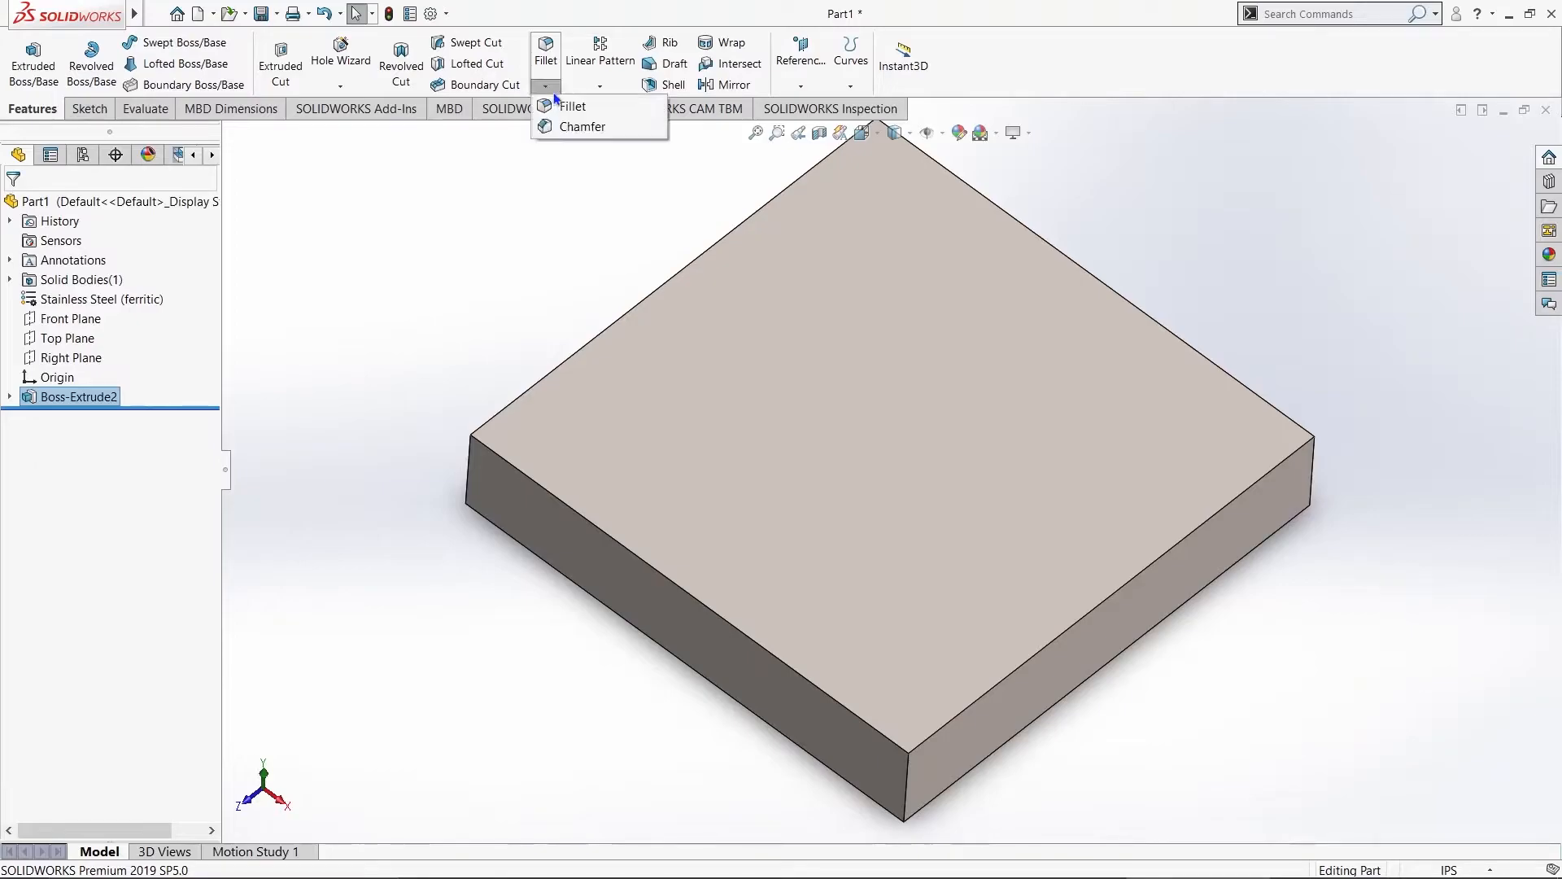
pyautogui.click(579, 127)
pyautogui.scroll(3, 236, 376)
pyautogui.moveTo(387, 485); pyautogui.dragTo(764, 410, button='middle')
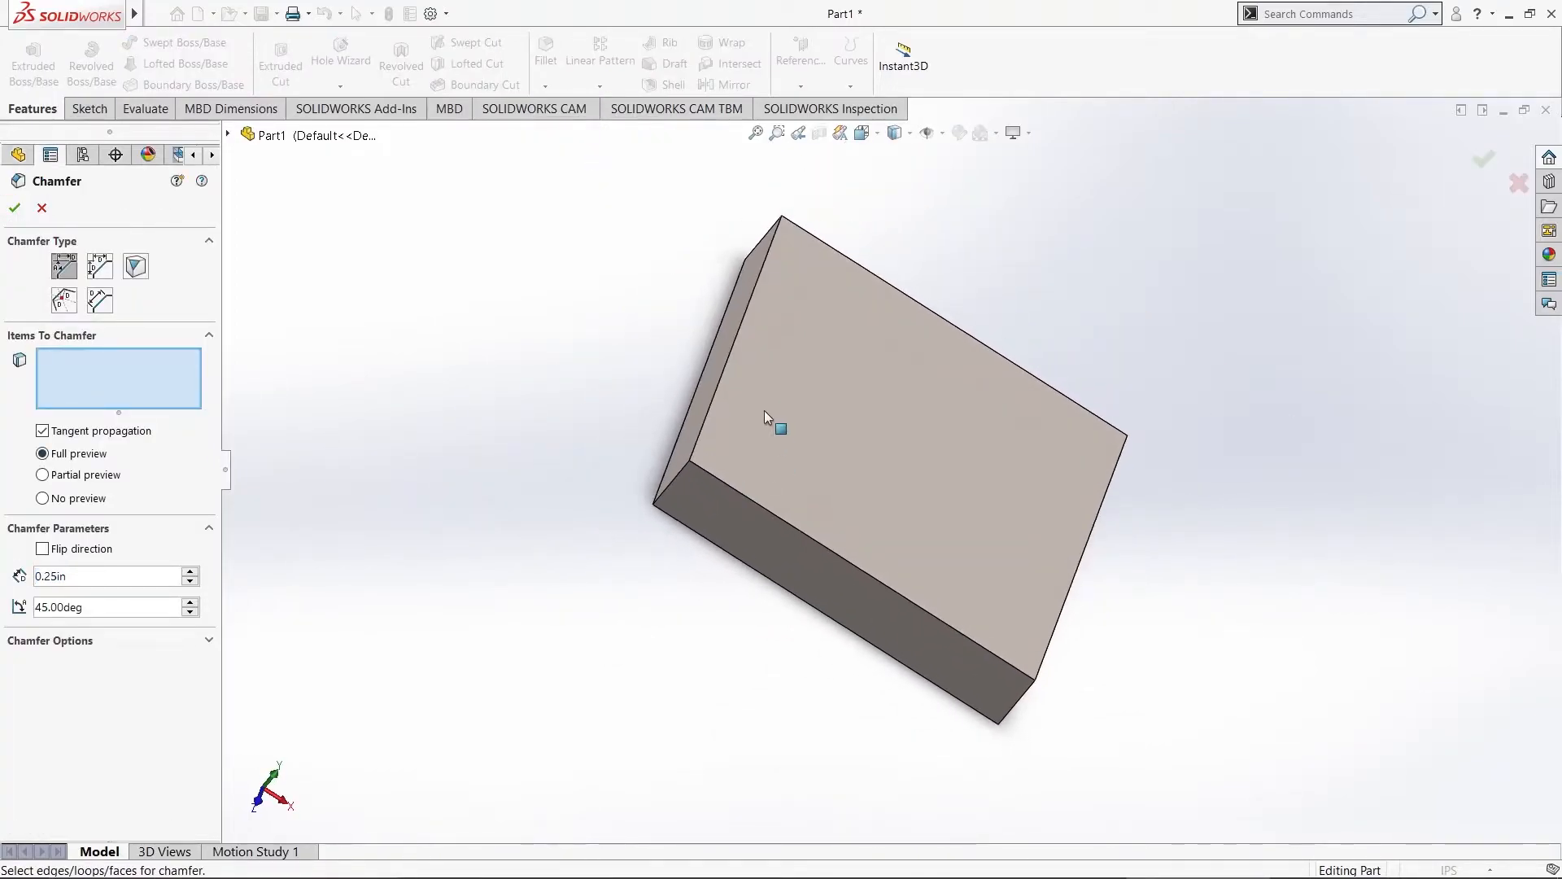
pyautogui.click(718, 383)
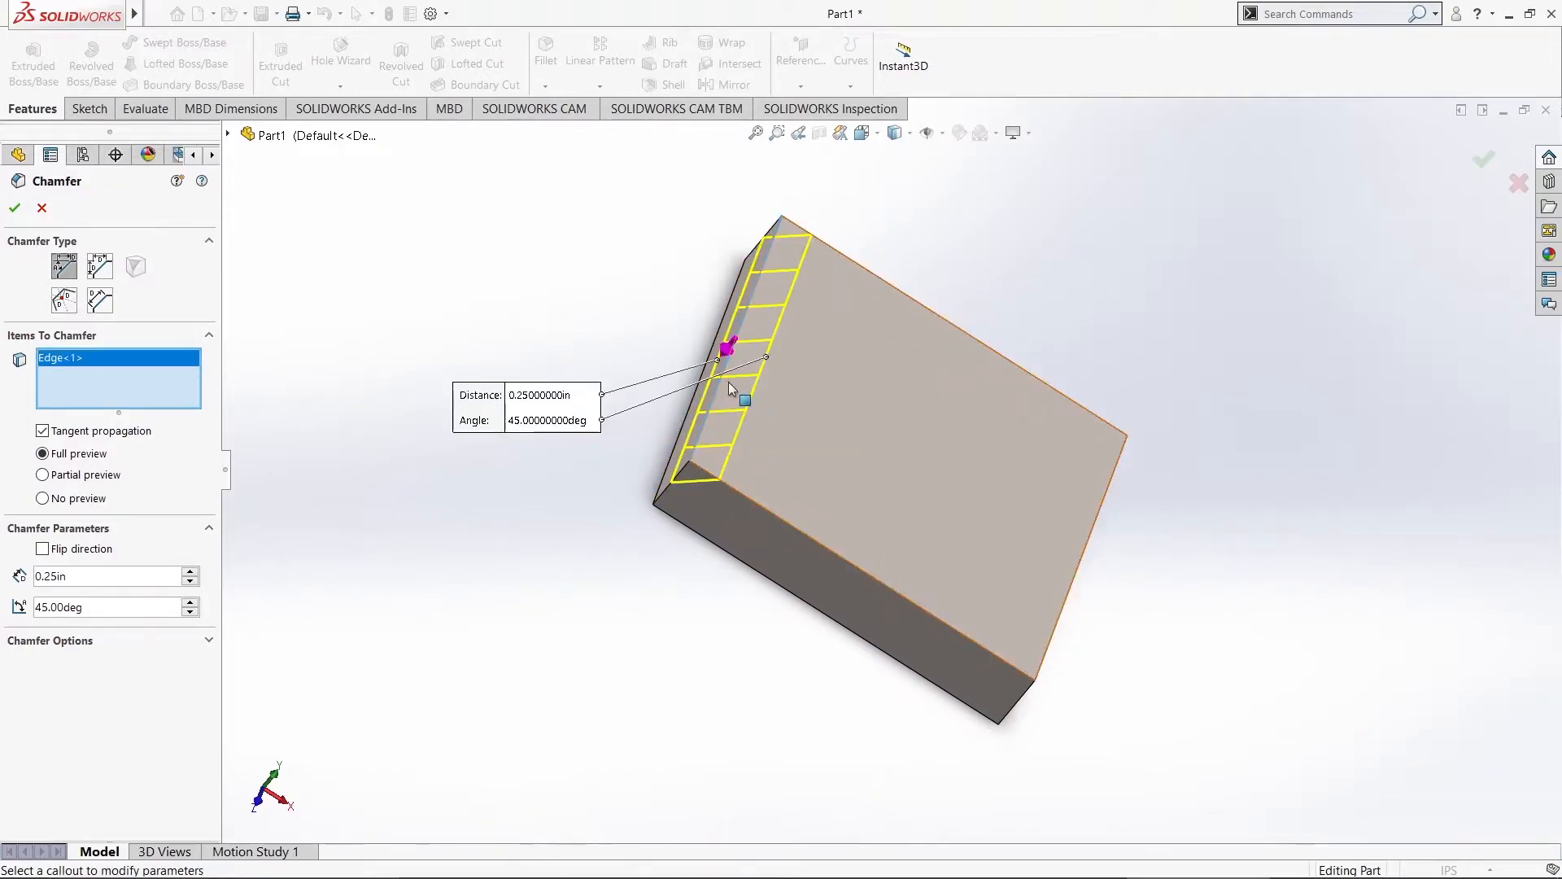
pyautogui.click(938, 313)
pyautogui.click(916, 607)
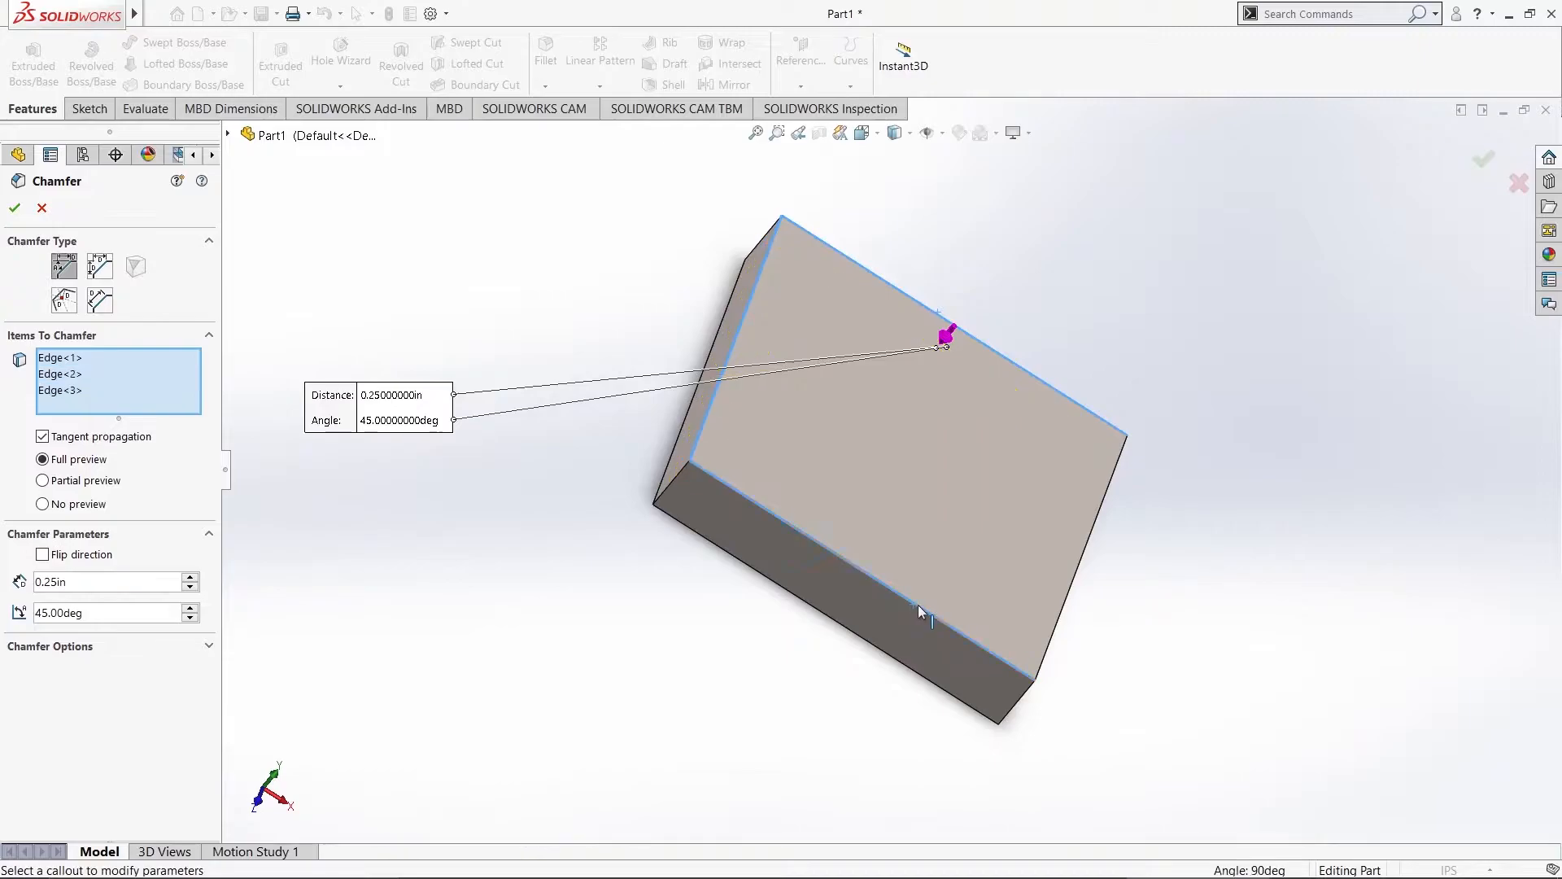
pyautogui.click(1062, 600)
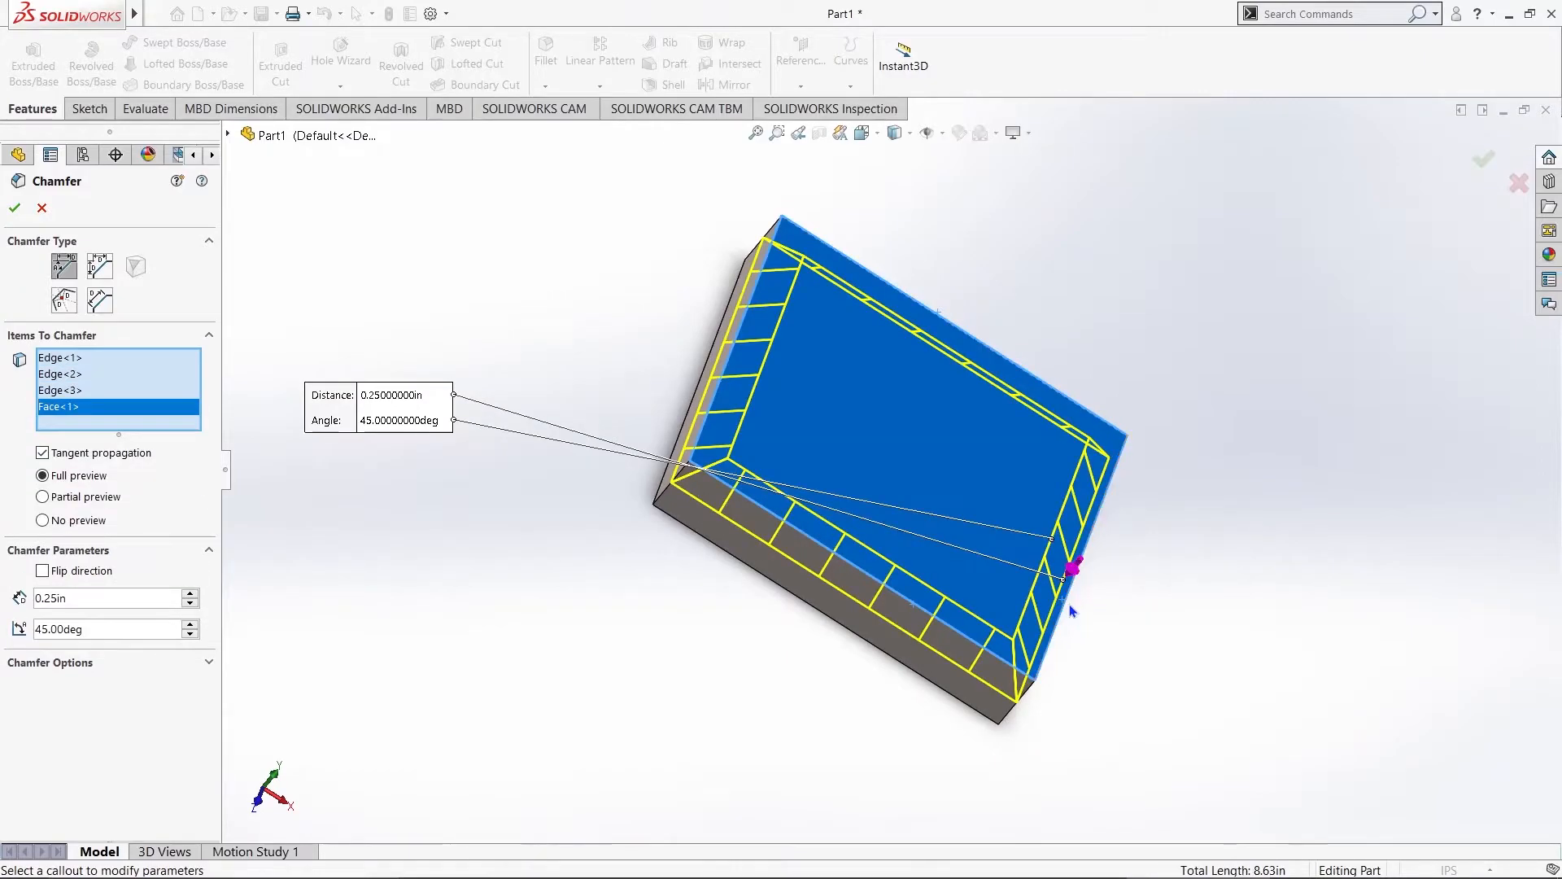
pyautogui.rightClick(45, 427)
pyautogui.click(114, 431)
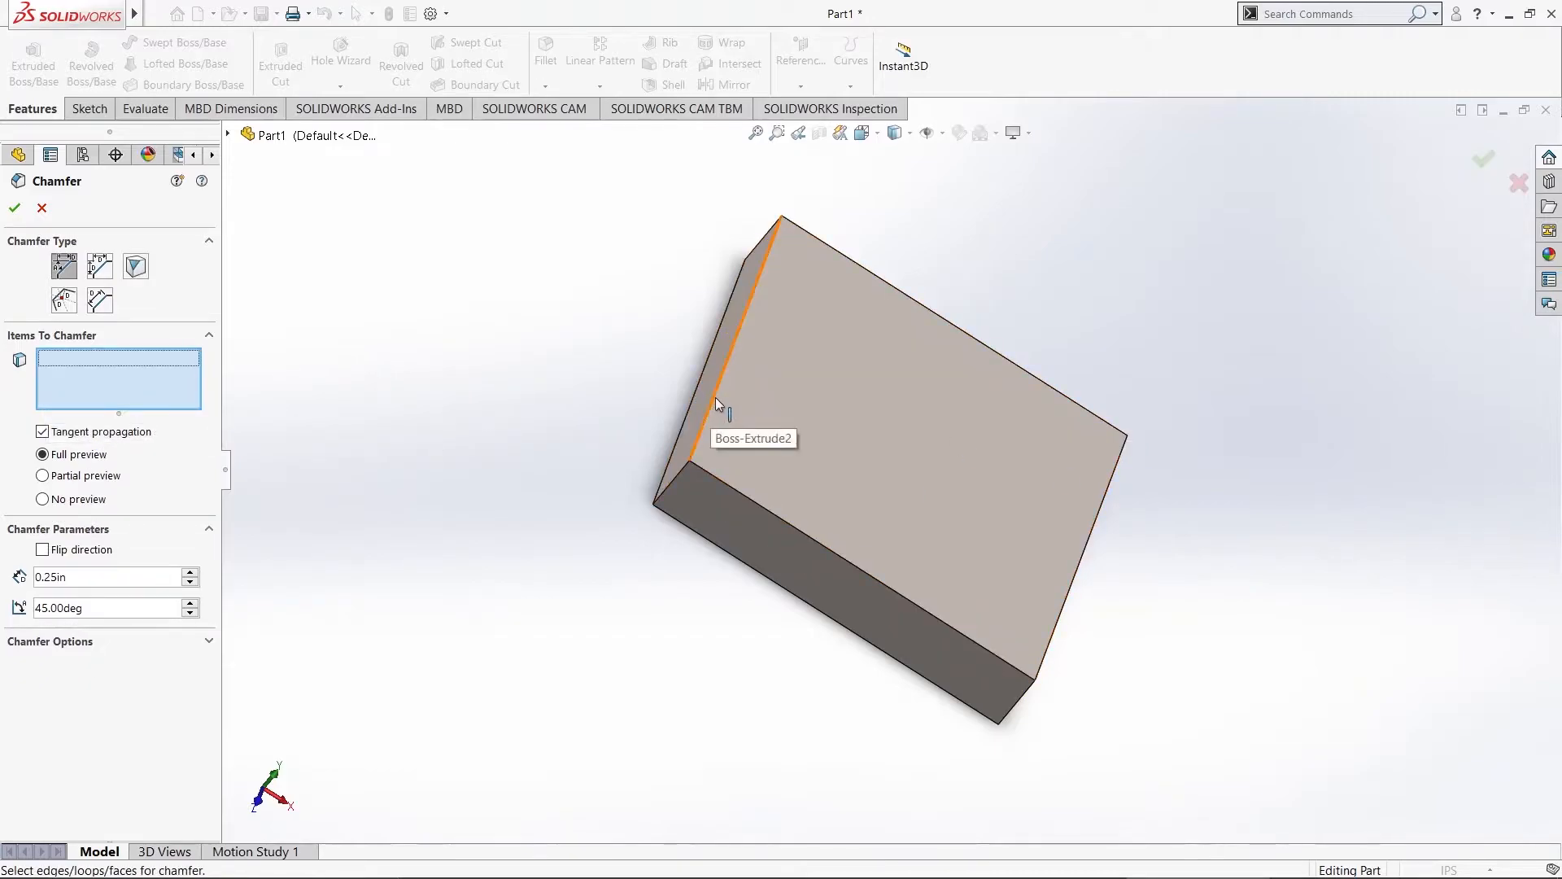
# Step: Chamfer all edges around the plate's top face with a symmetric distance-distance chamfer of 0.25 in
pyautogui.moveTo(1209, 366); pyautogui.dragTo(1091, 348, button='middle')
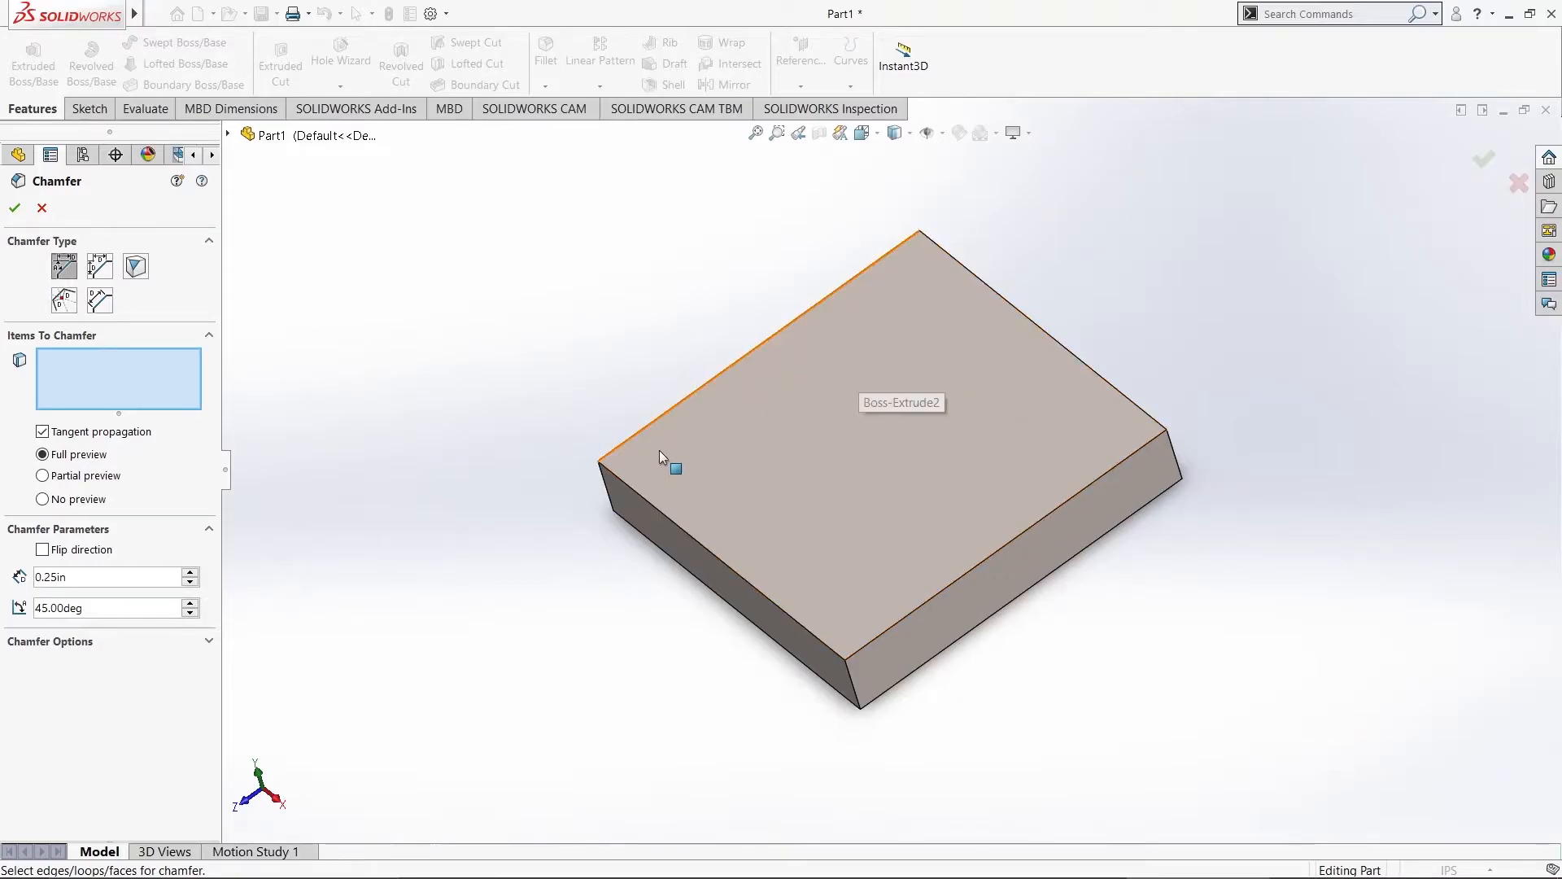
pyautogui.click(856, 453)
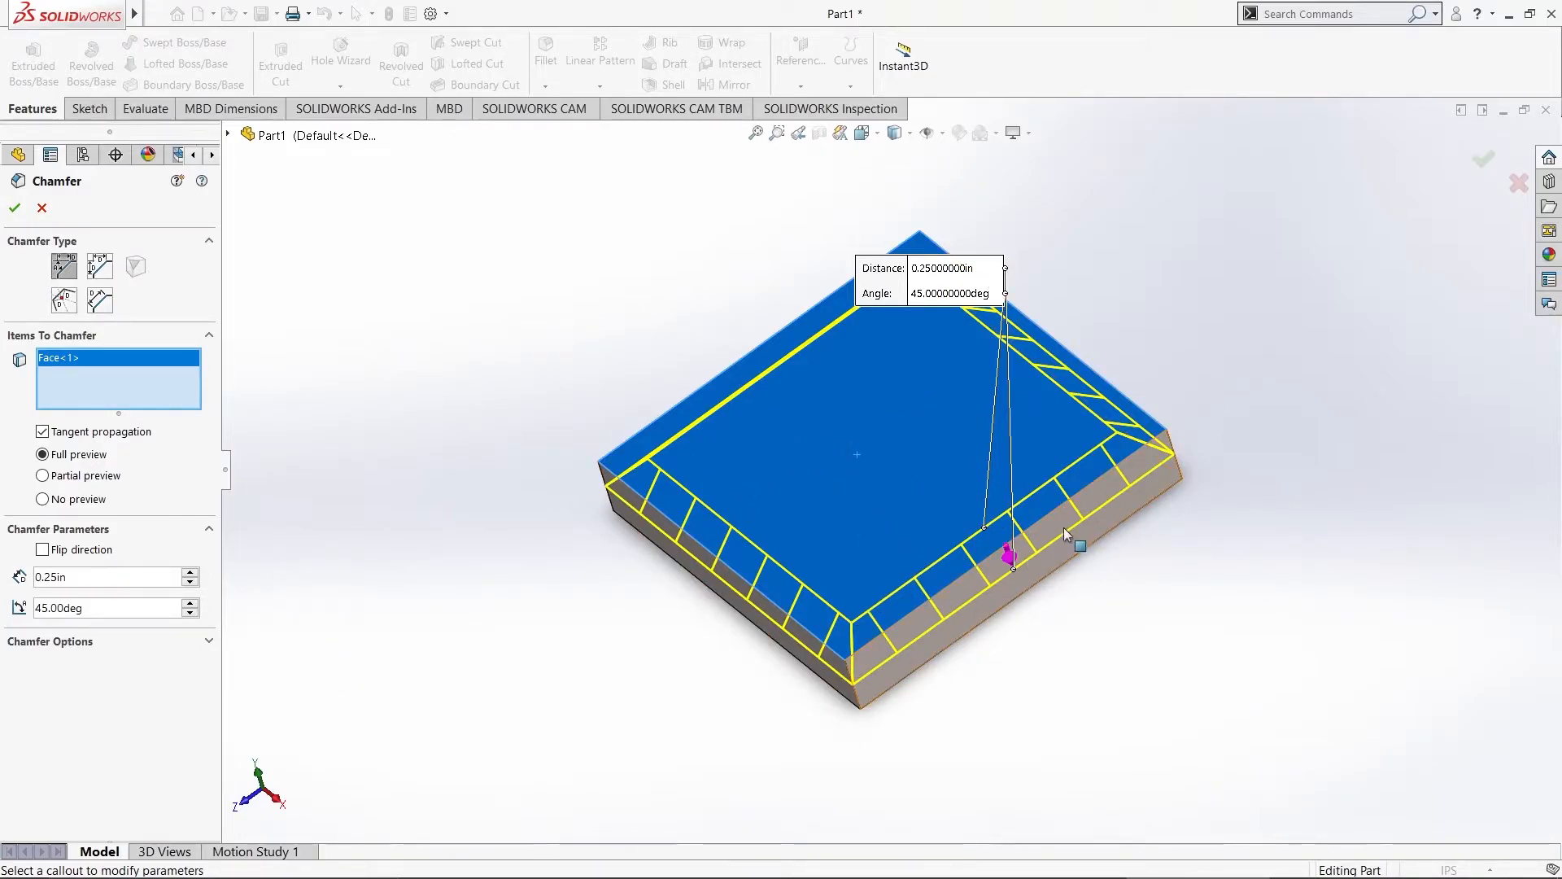
pyautogui.click(101, 269)
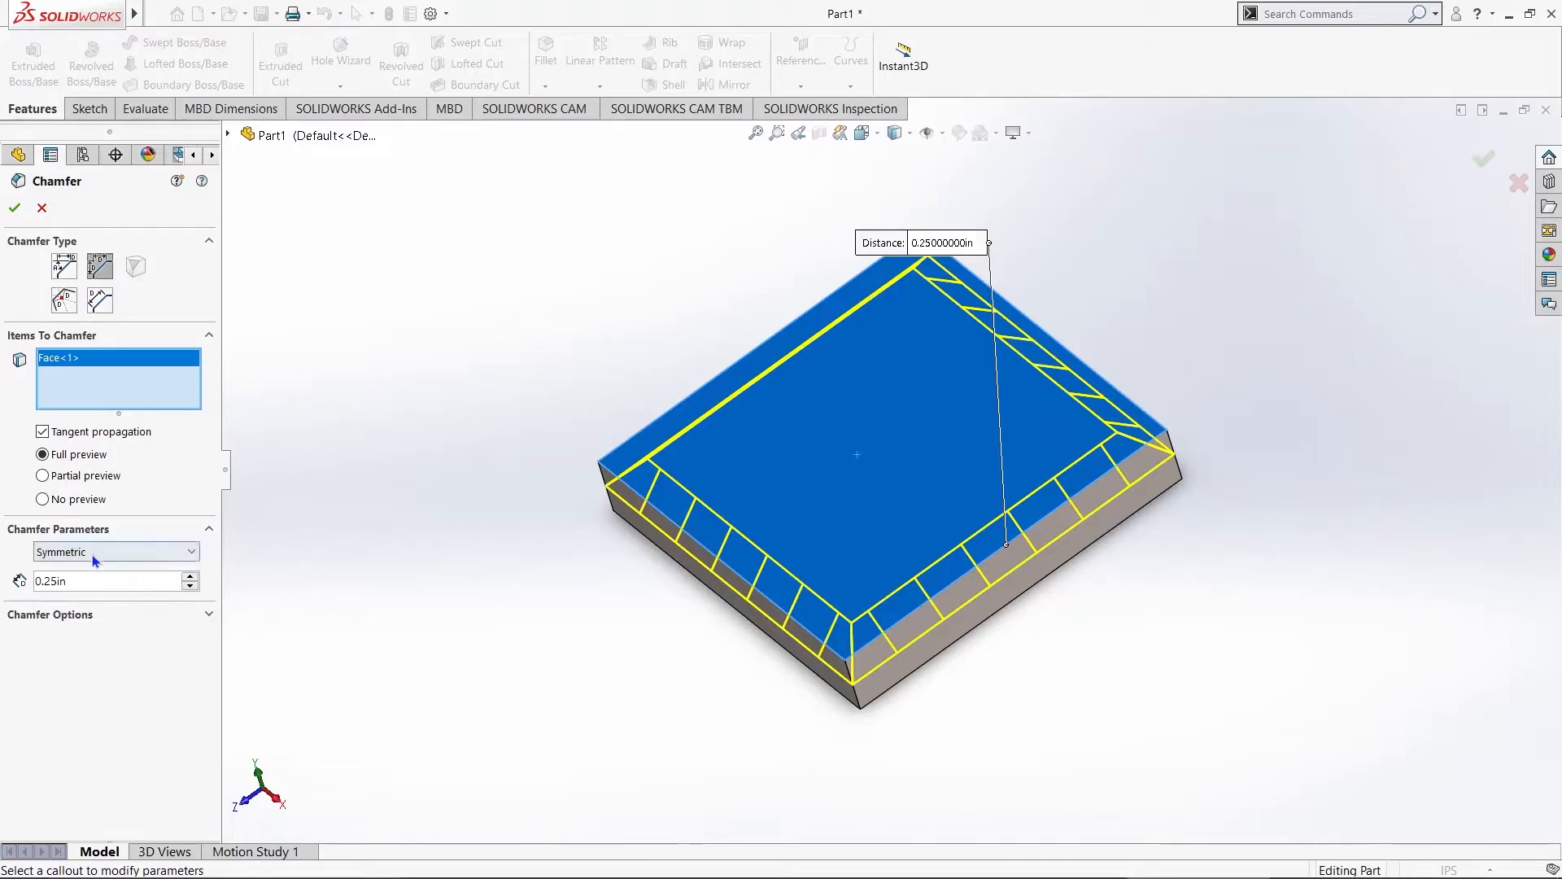
pyautogui.doubleClick(72, 581)
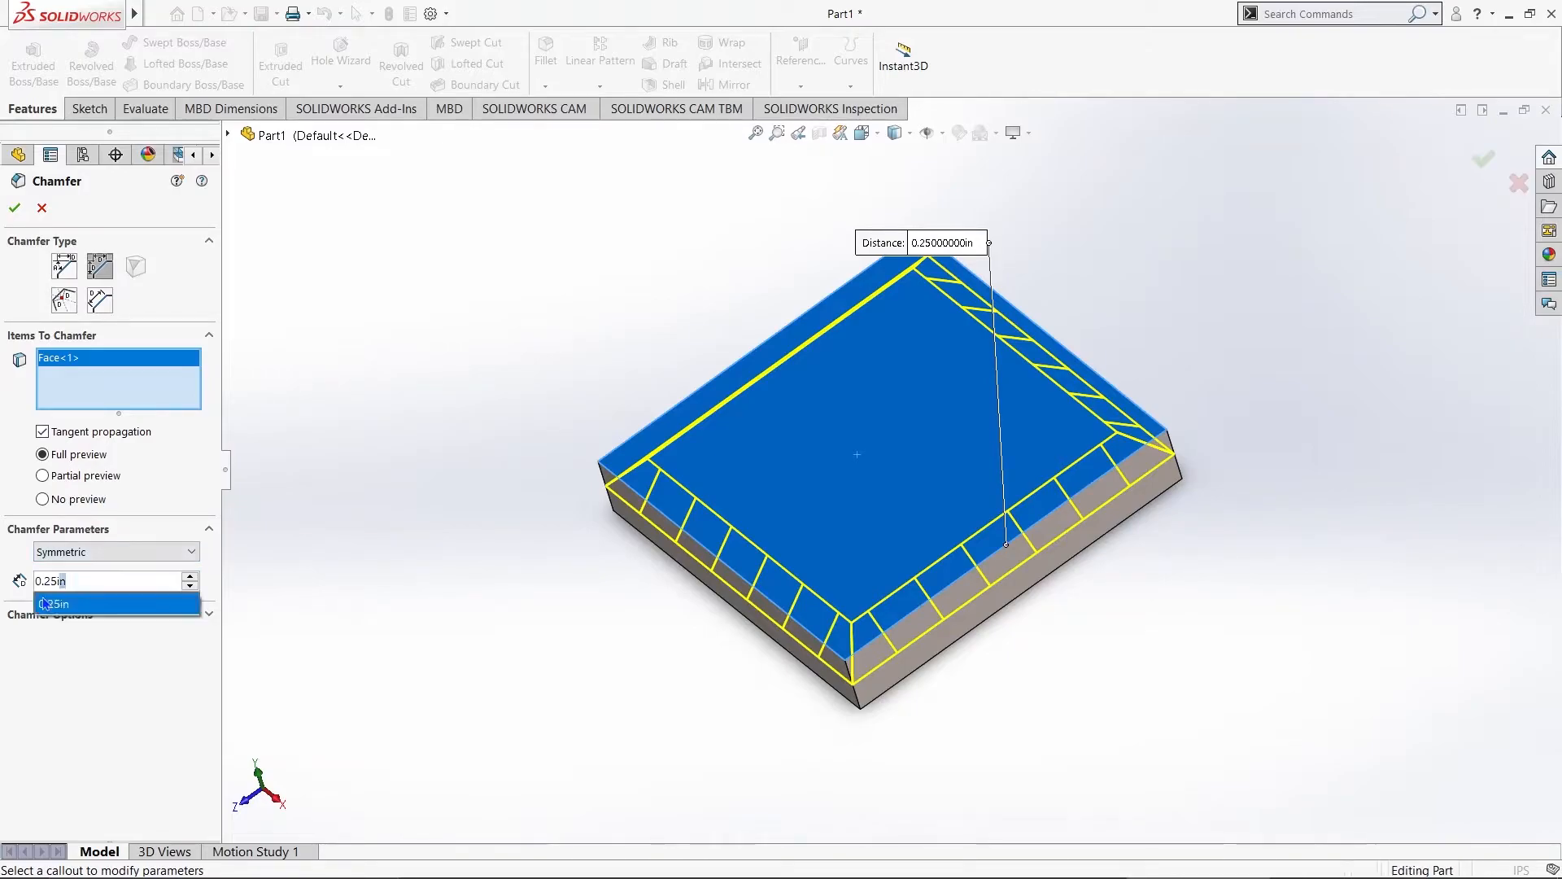
pyautogui.write('.2')
pyautogui.press('Escape')
pyautogui.click(14, 208)
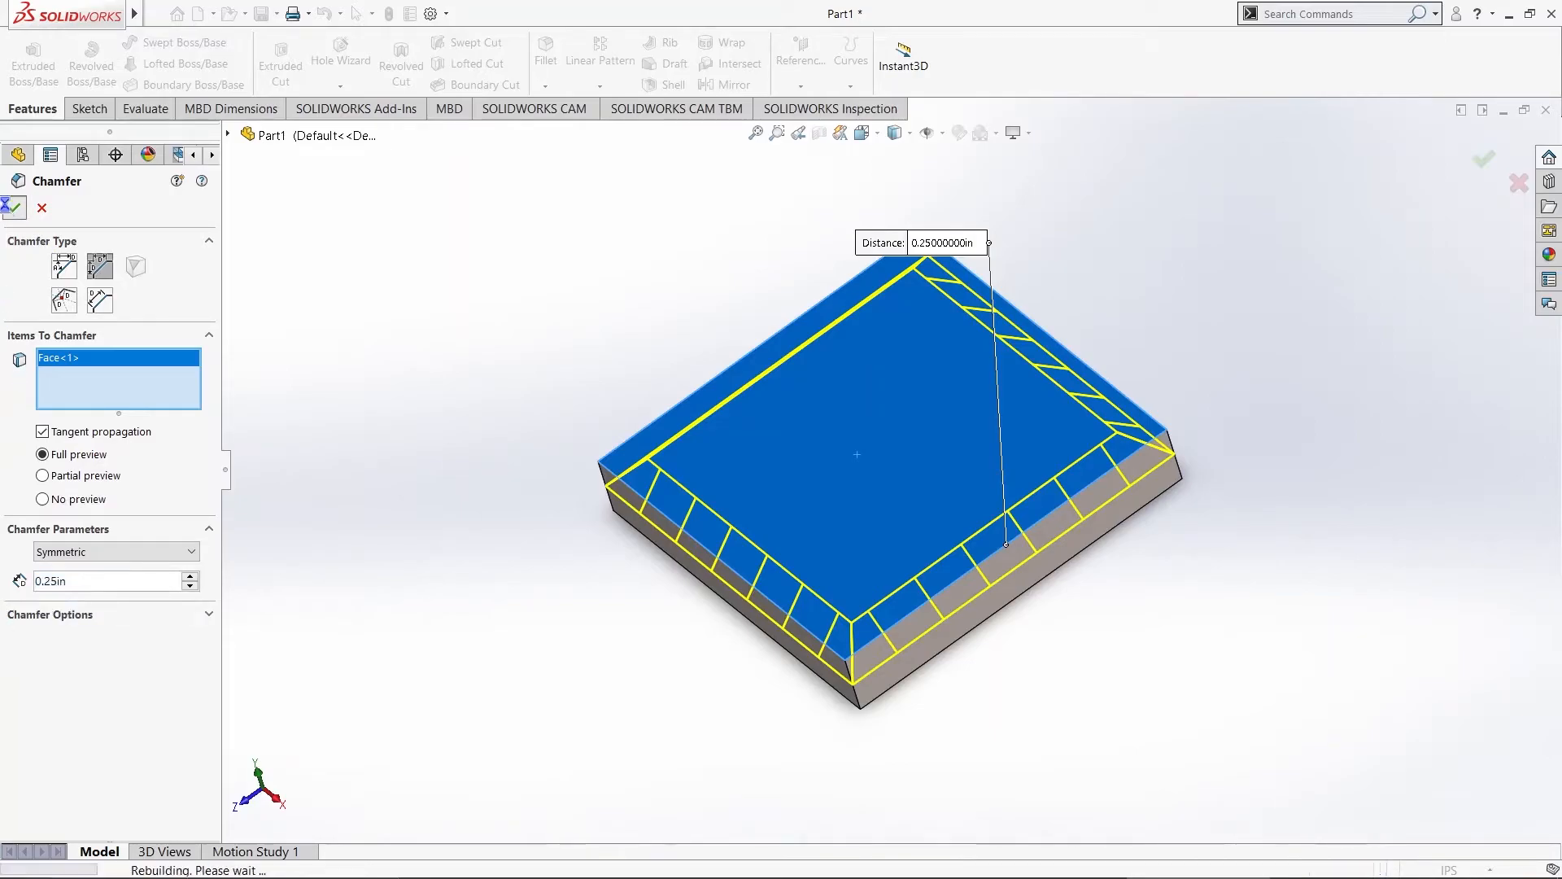
# Step: Start a sketch on the plate's top face and draw a circle about 0.84 in in diameter, about 0.82 in above and 0.22 in left of the origin
pyautogui.press('f')
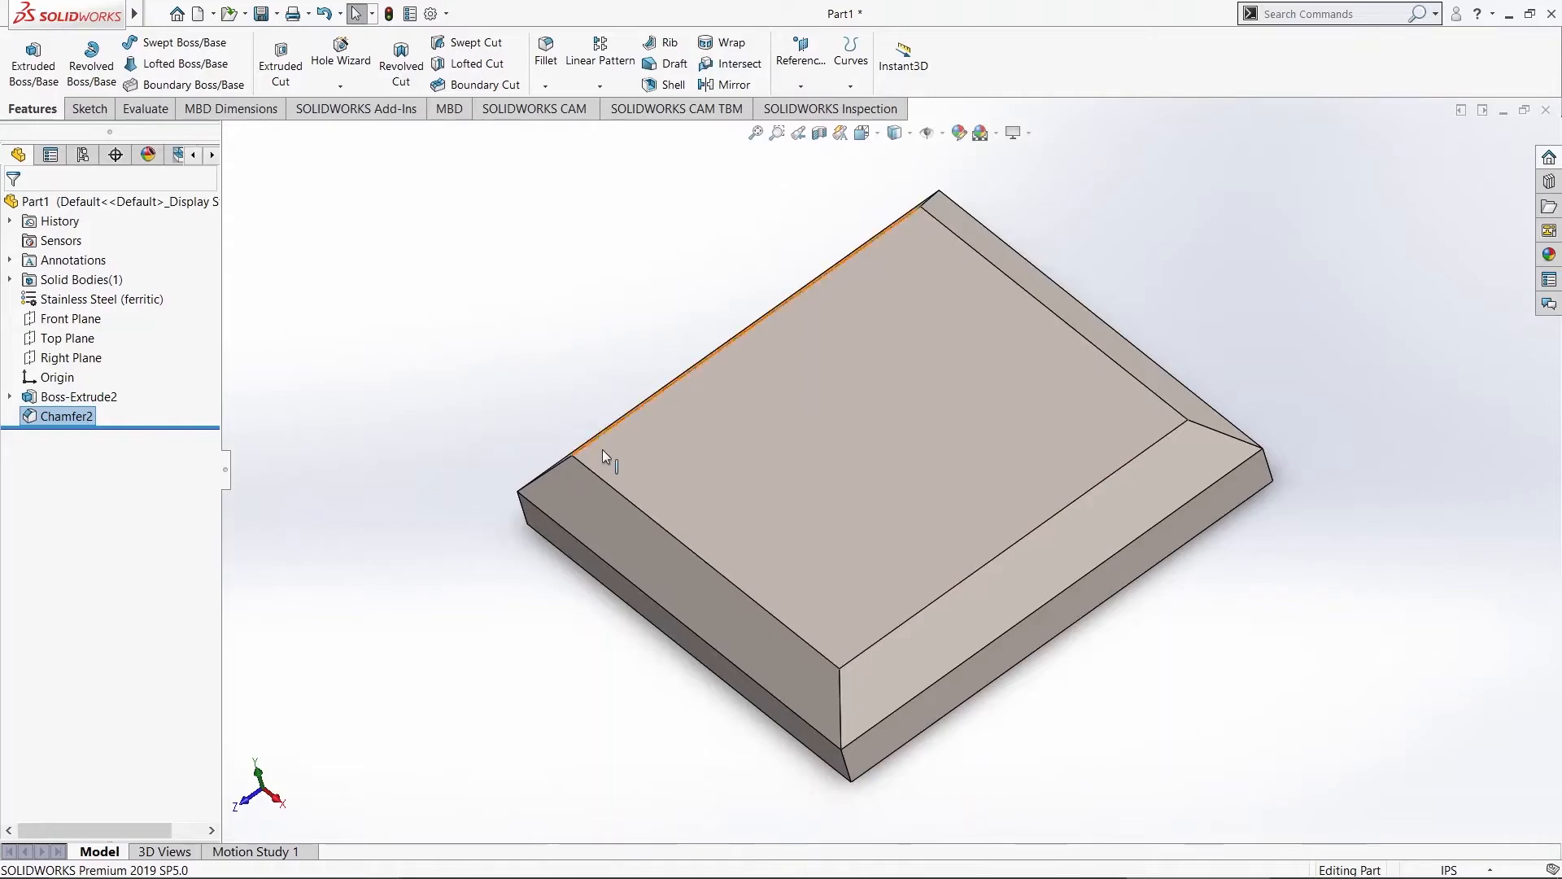
pyautogui.click(862, 440)
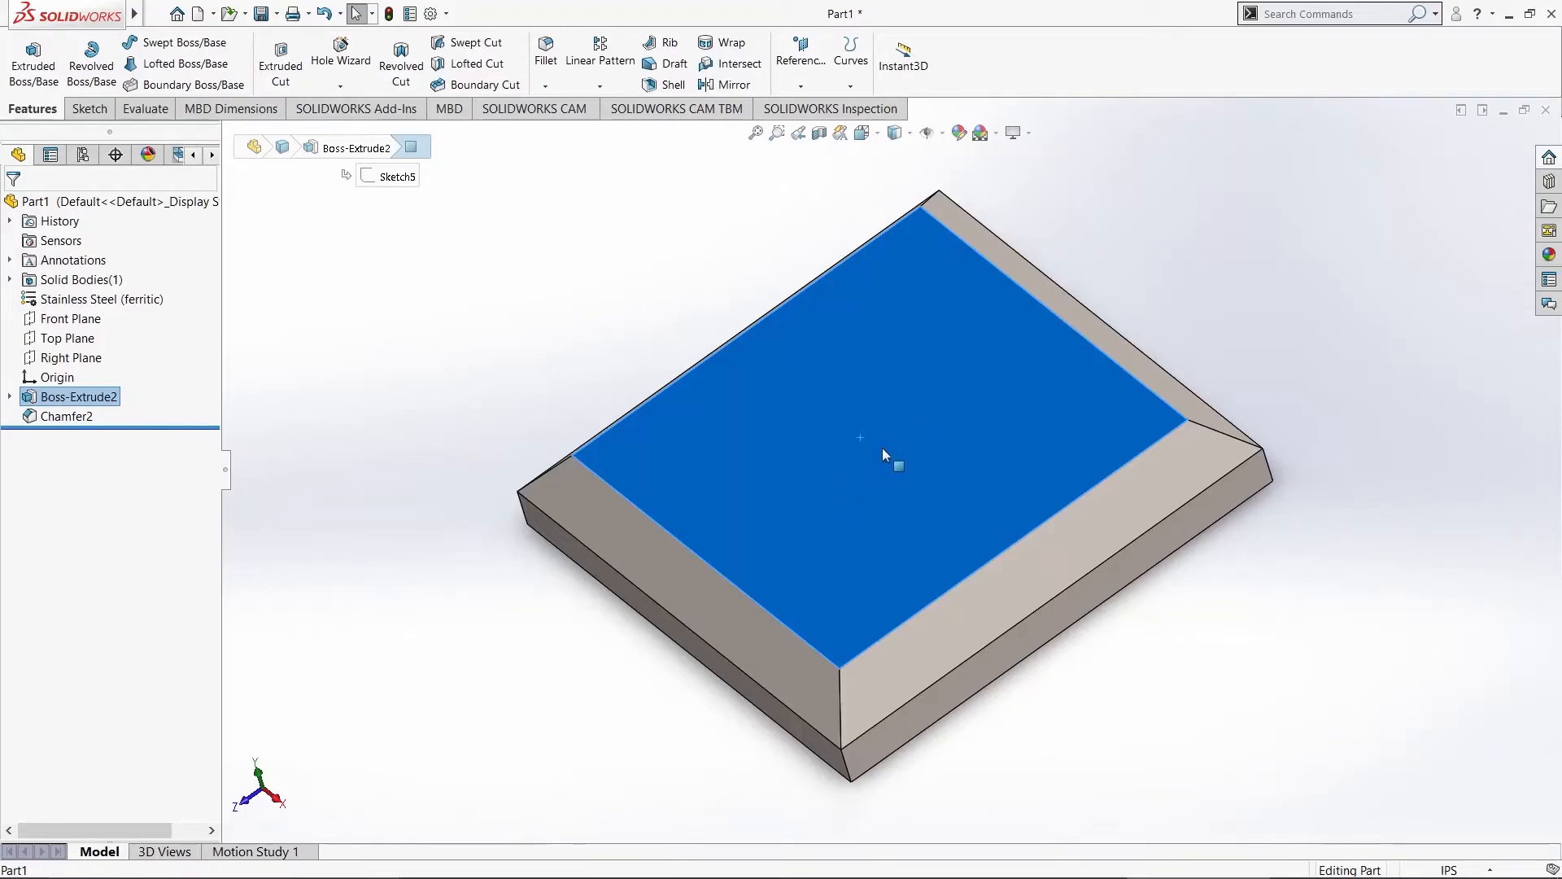
pyautogui.rightClick(944, 457)
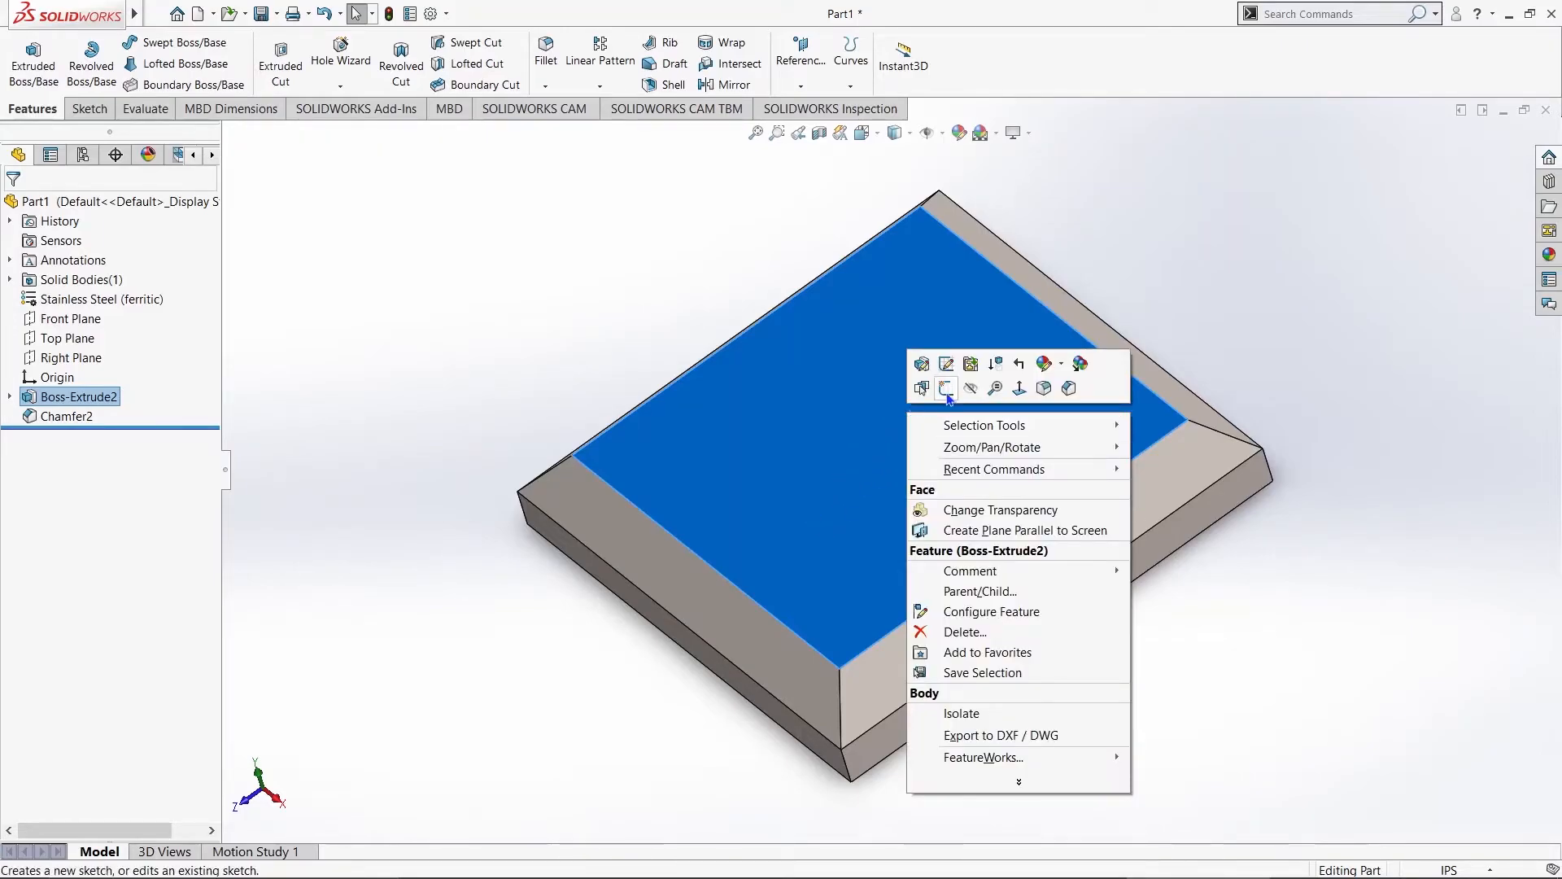
pyautogui.click(948, 388)
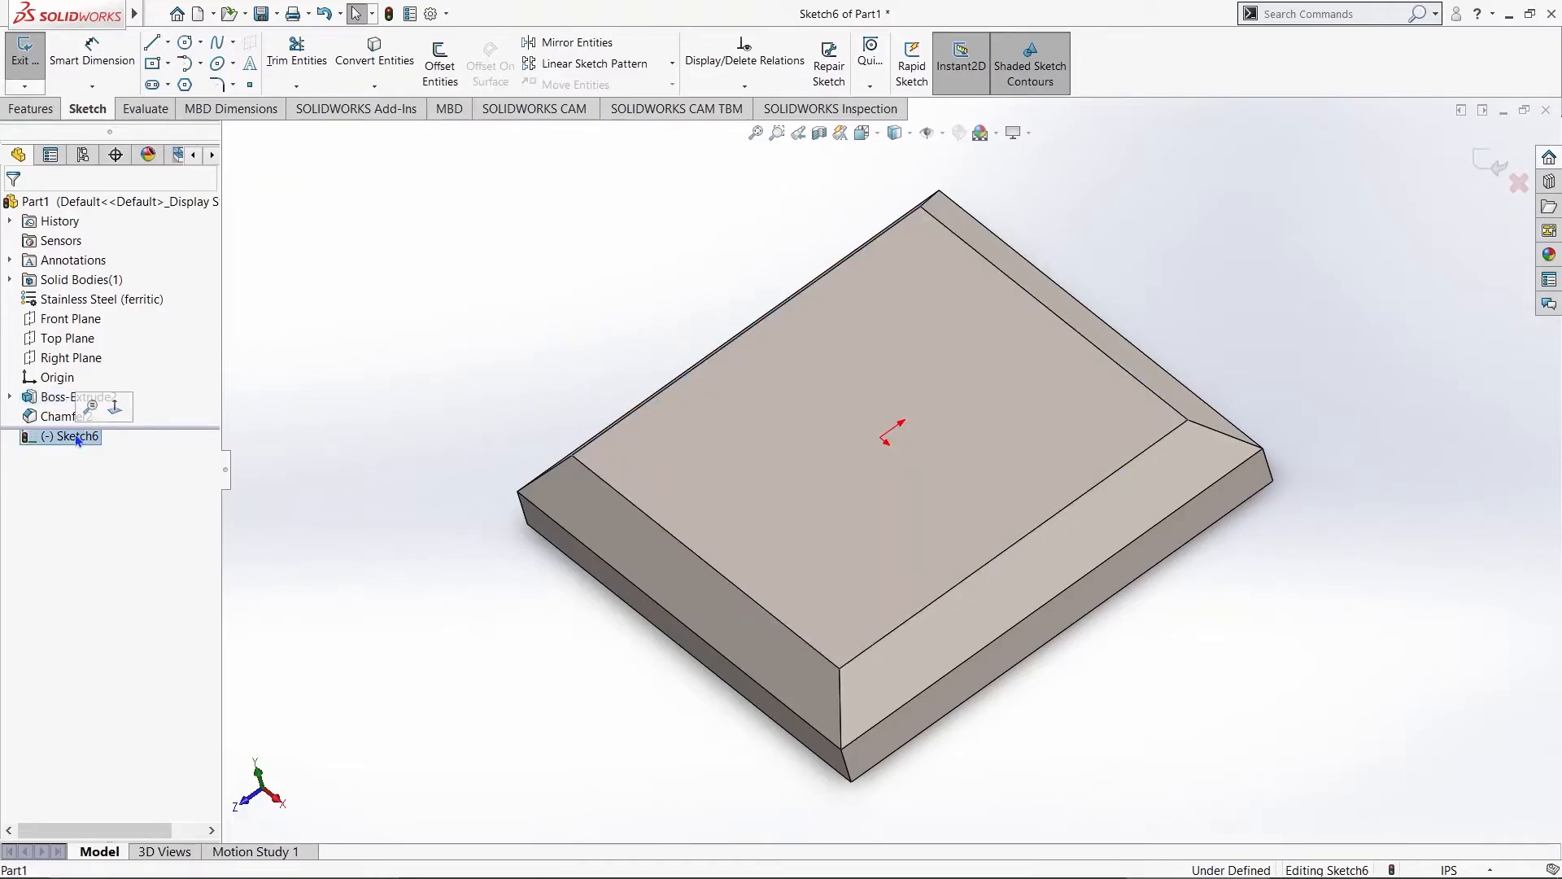
pyautogui.click(185, 41)
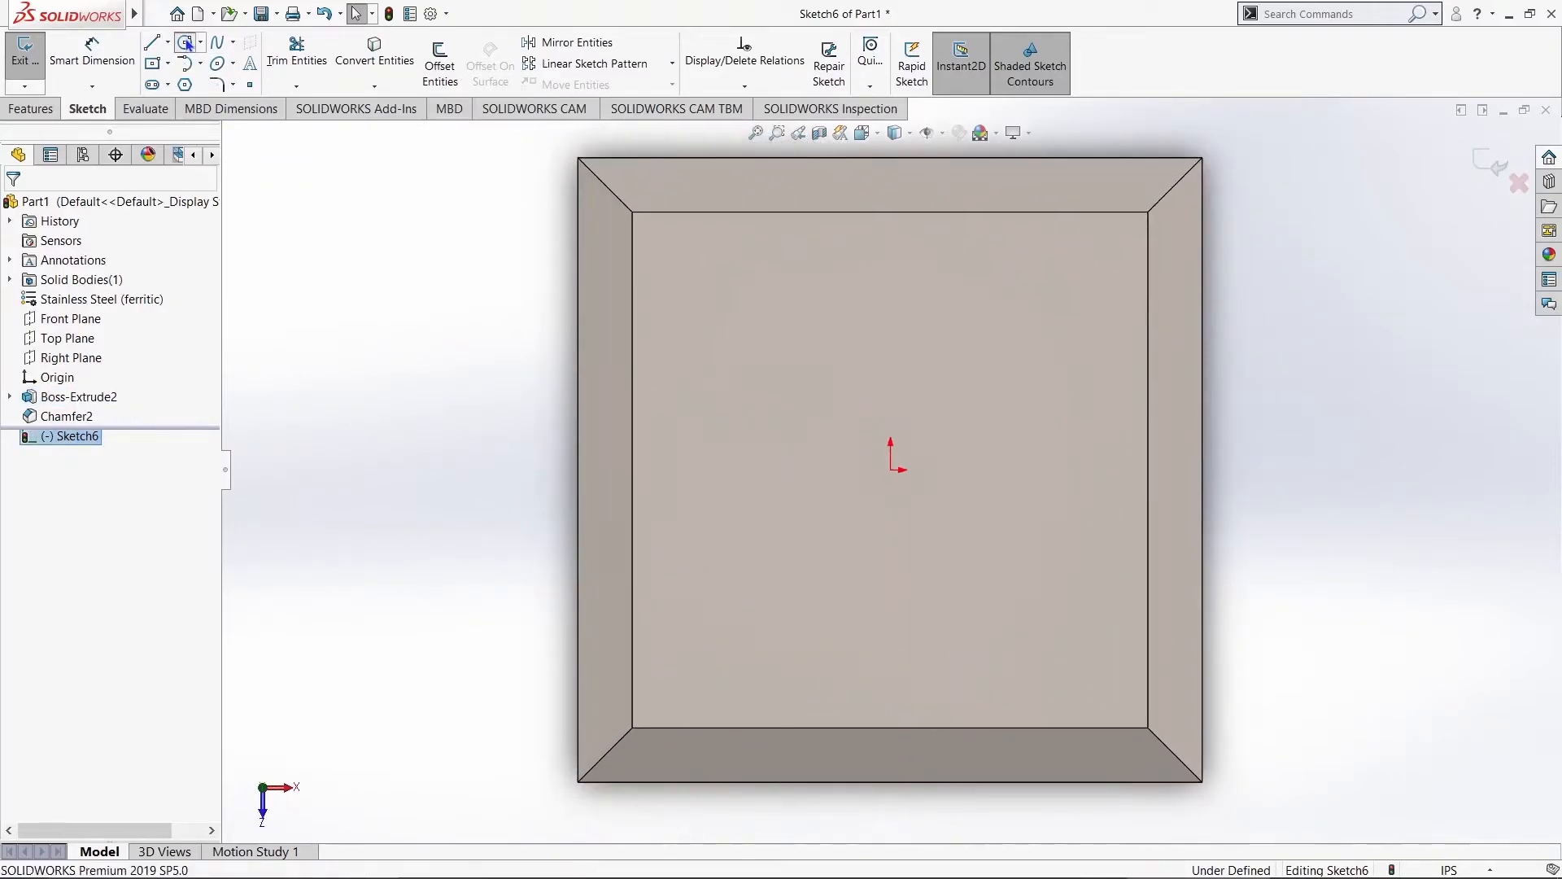
pyautogui.click(842, 291)
pyautogui.click(921, 341)
pyautogui.press('Escape')
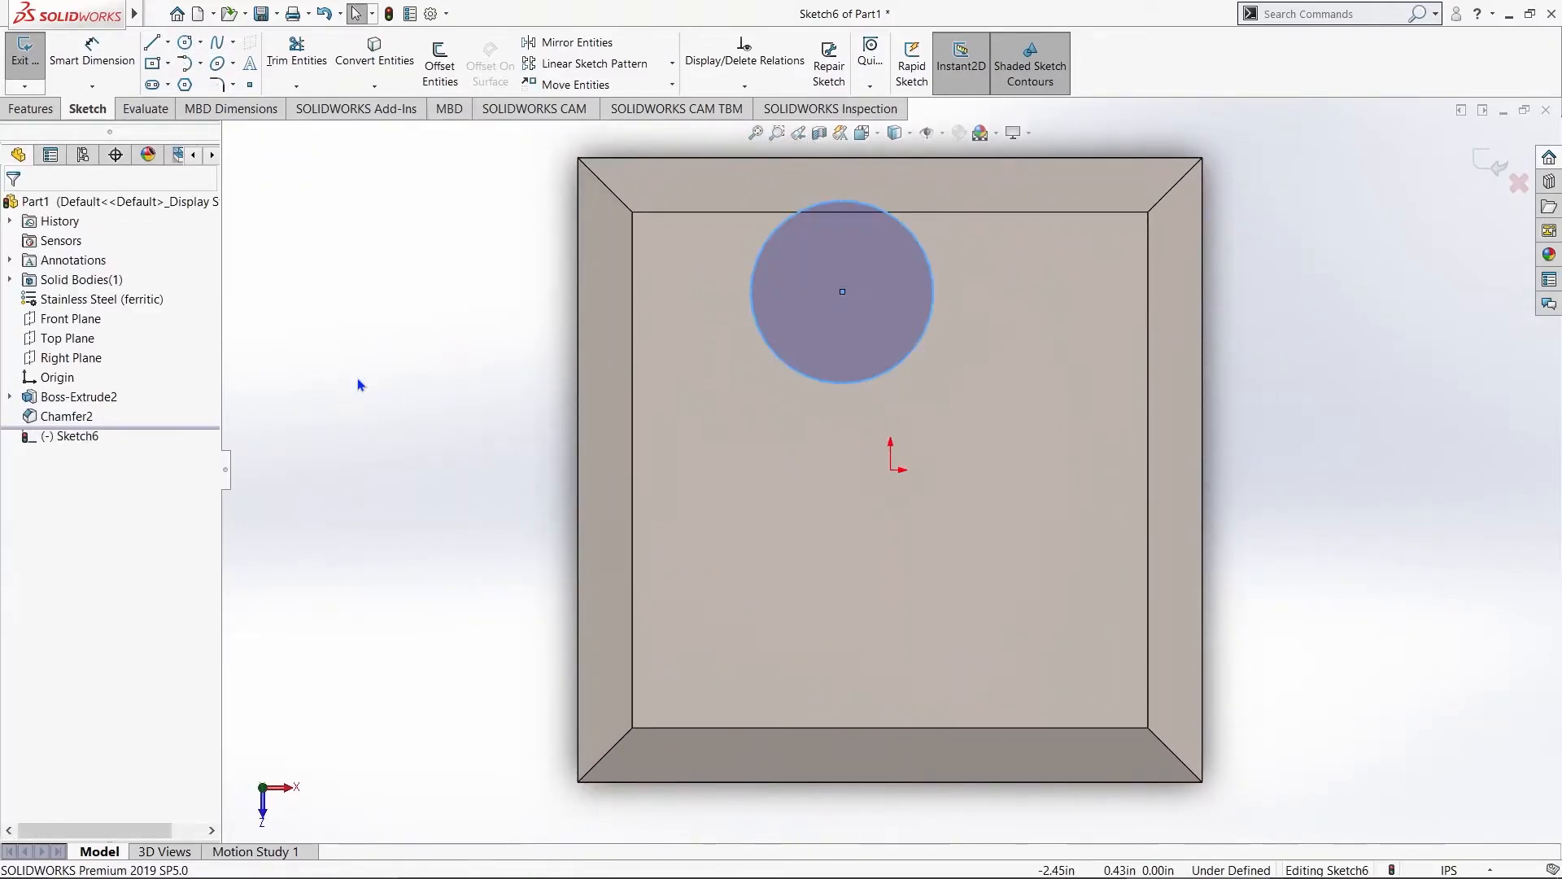
# Step: Dimension the circle's diameter and set it to 0.25 in
pyautogui.click(112, 47)
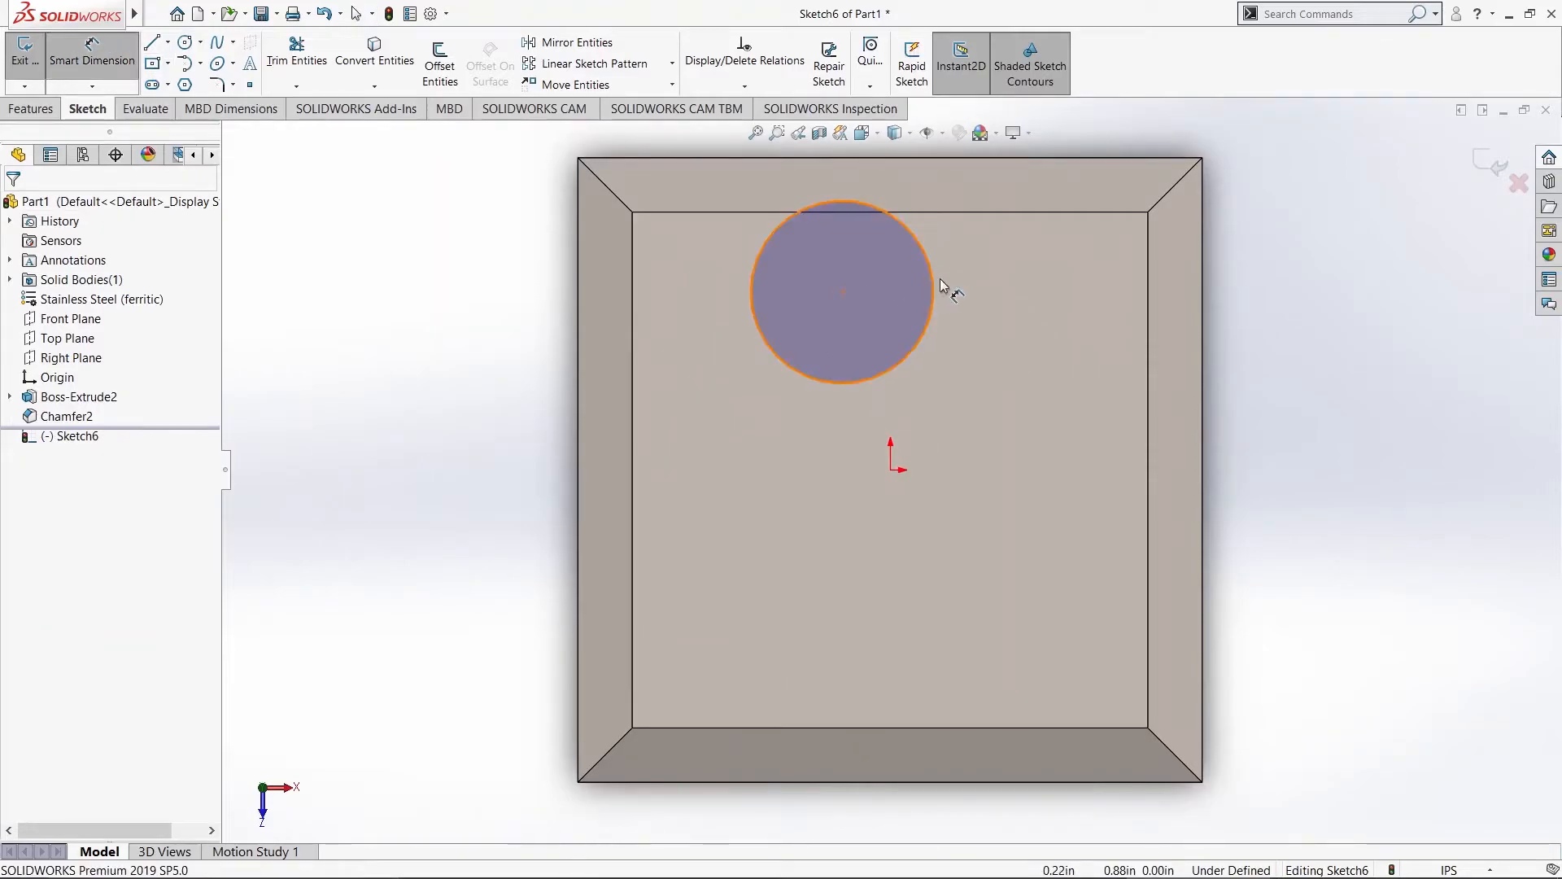
pyautogui.click(939, 285)
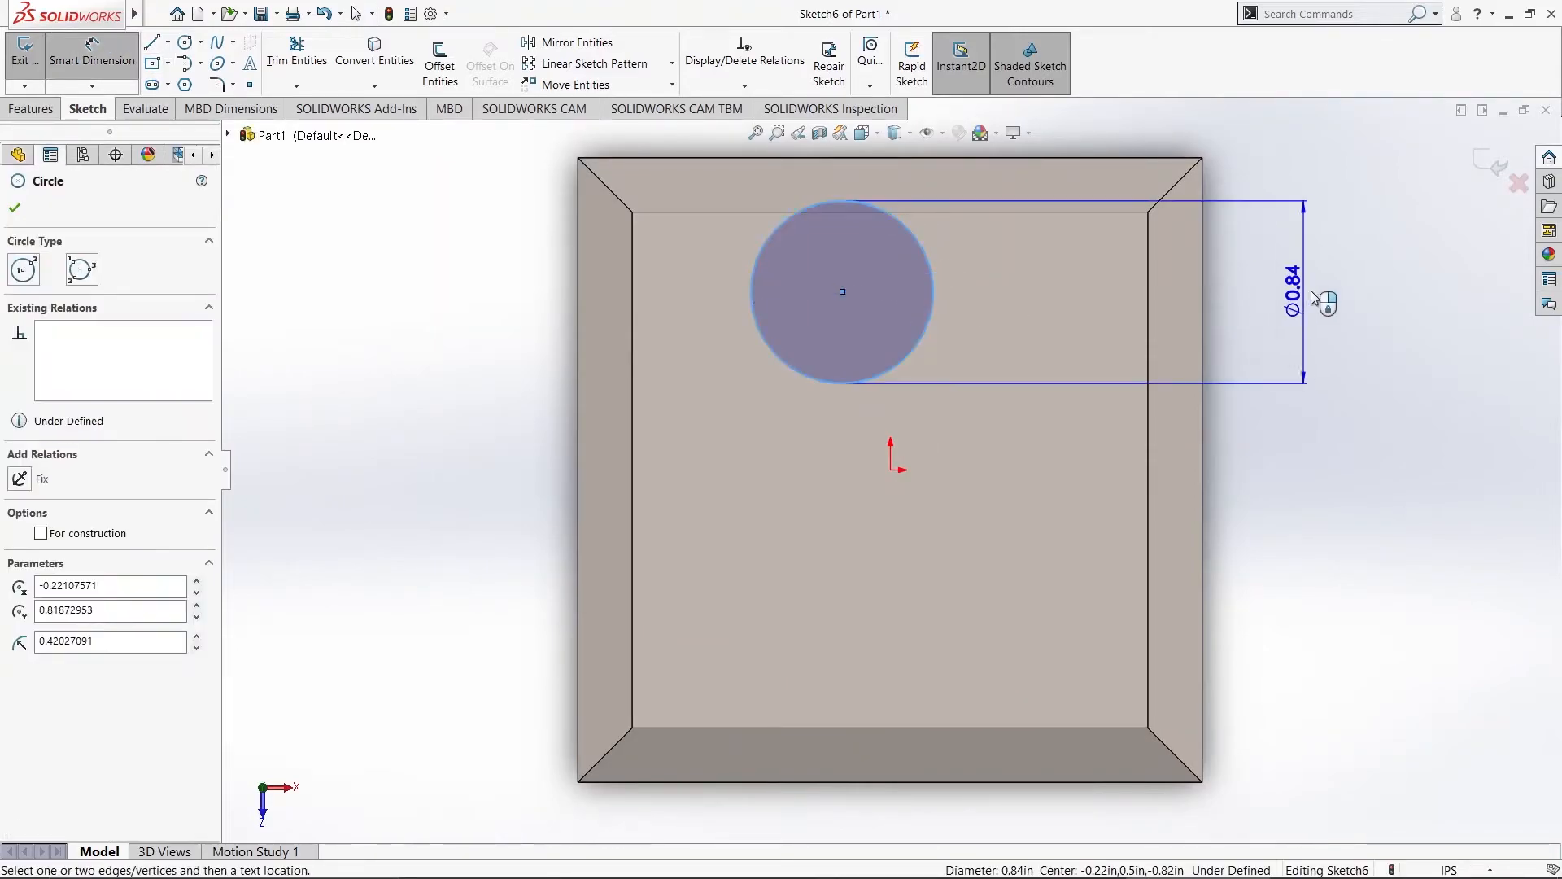
pyautogui.click(1311, 293)
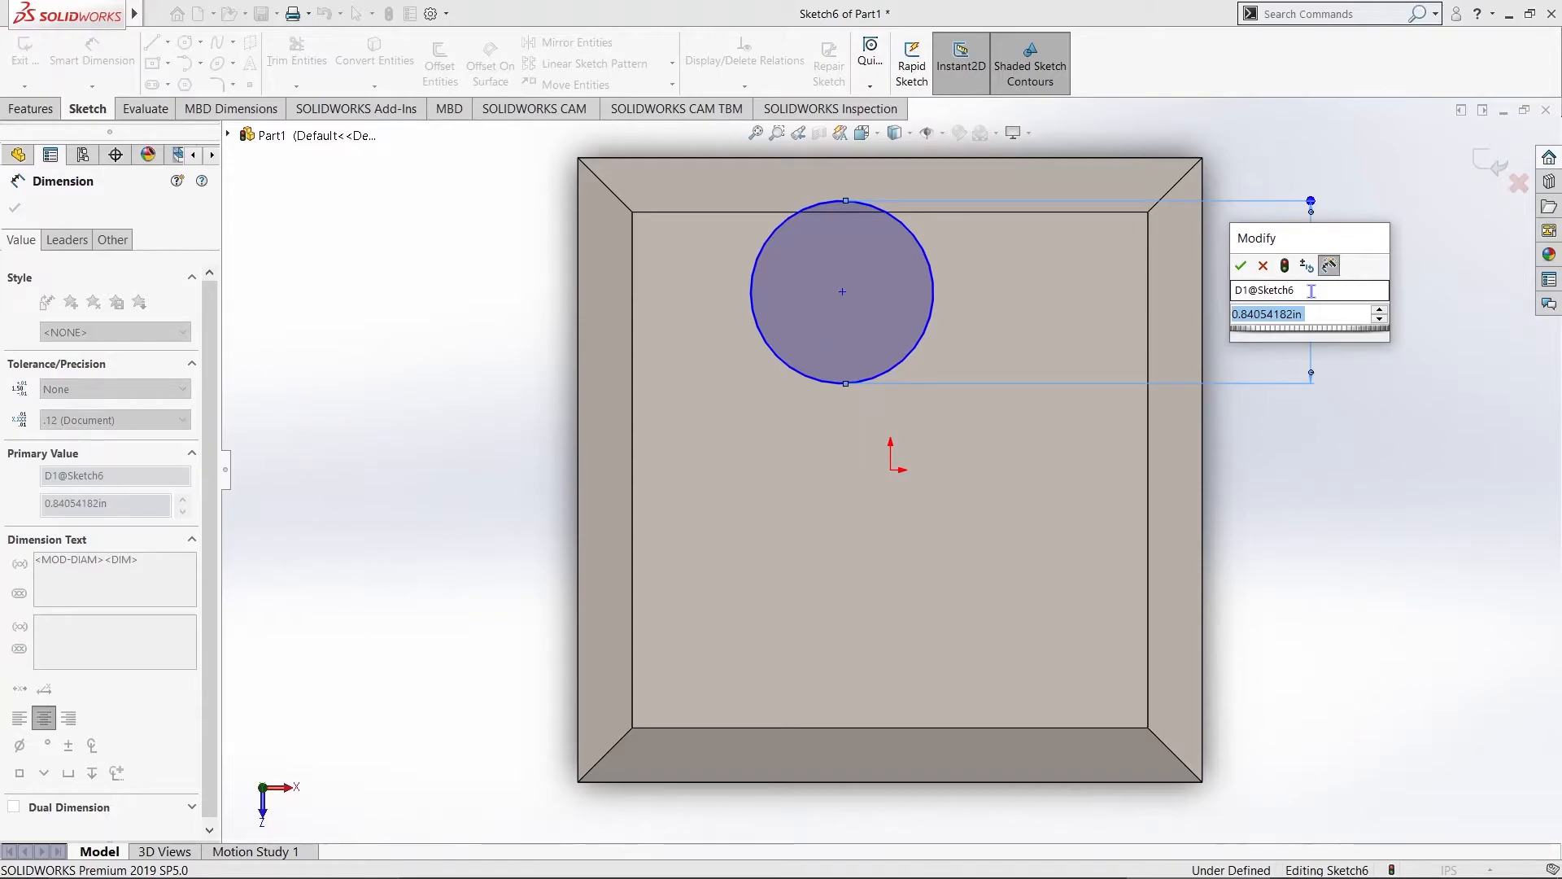
pyautogui.write('.25')
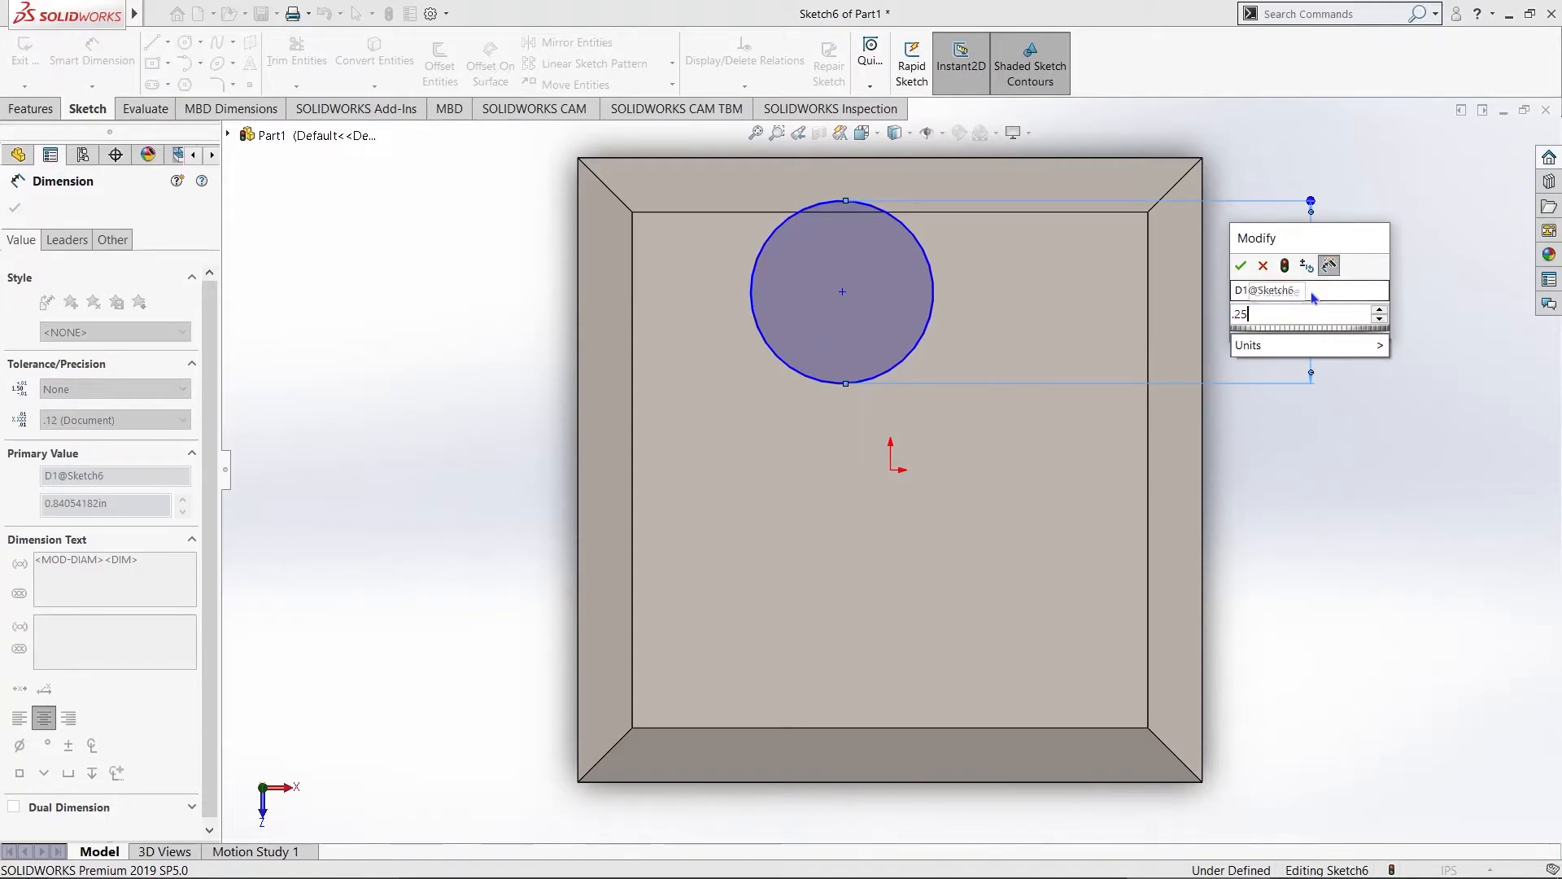
pyautogui.press('Return')
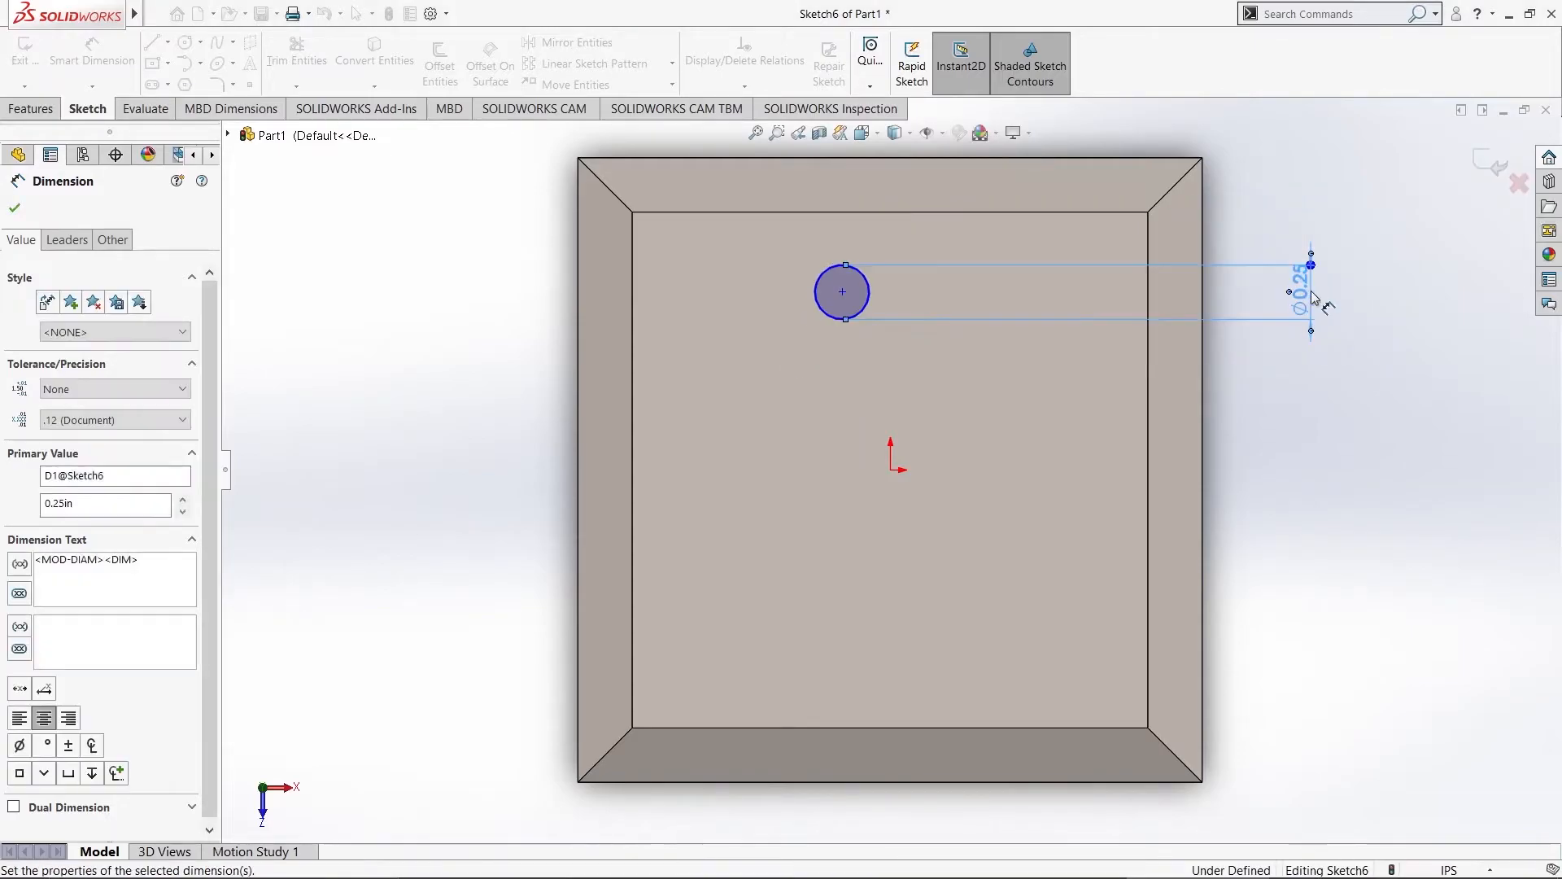
# Step: Dimension the horizontal distance from the circle's center to the plate's right outer edge and set it to 1.438 in
pyautogui.click(93, 57)
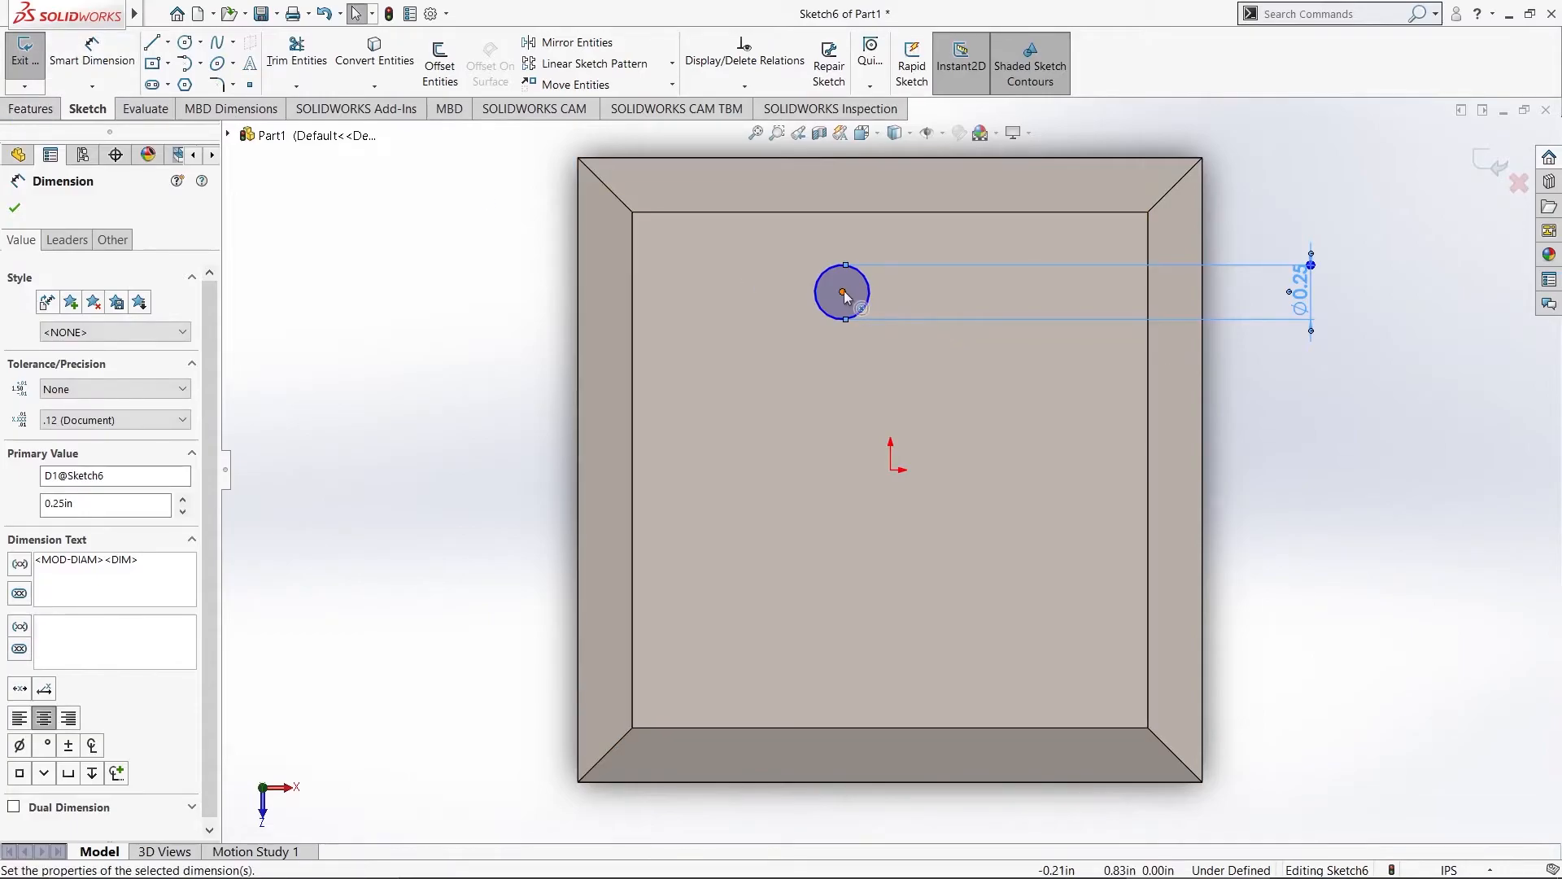
pyautogui.click(104, 70)
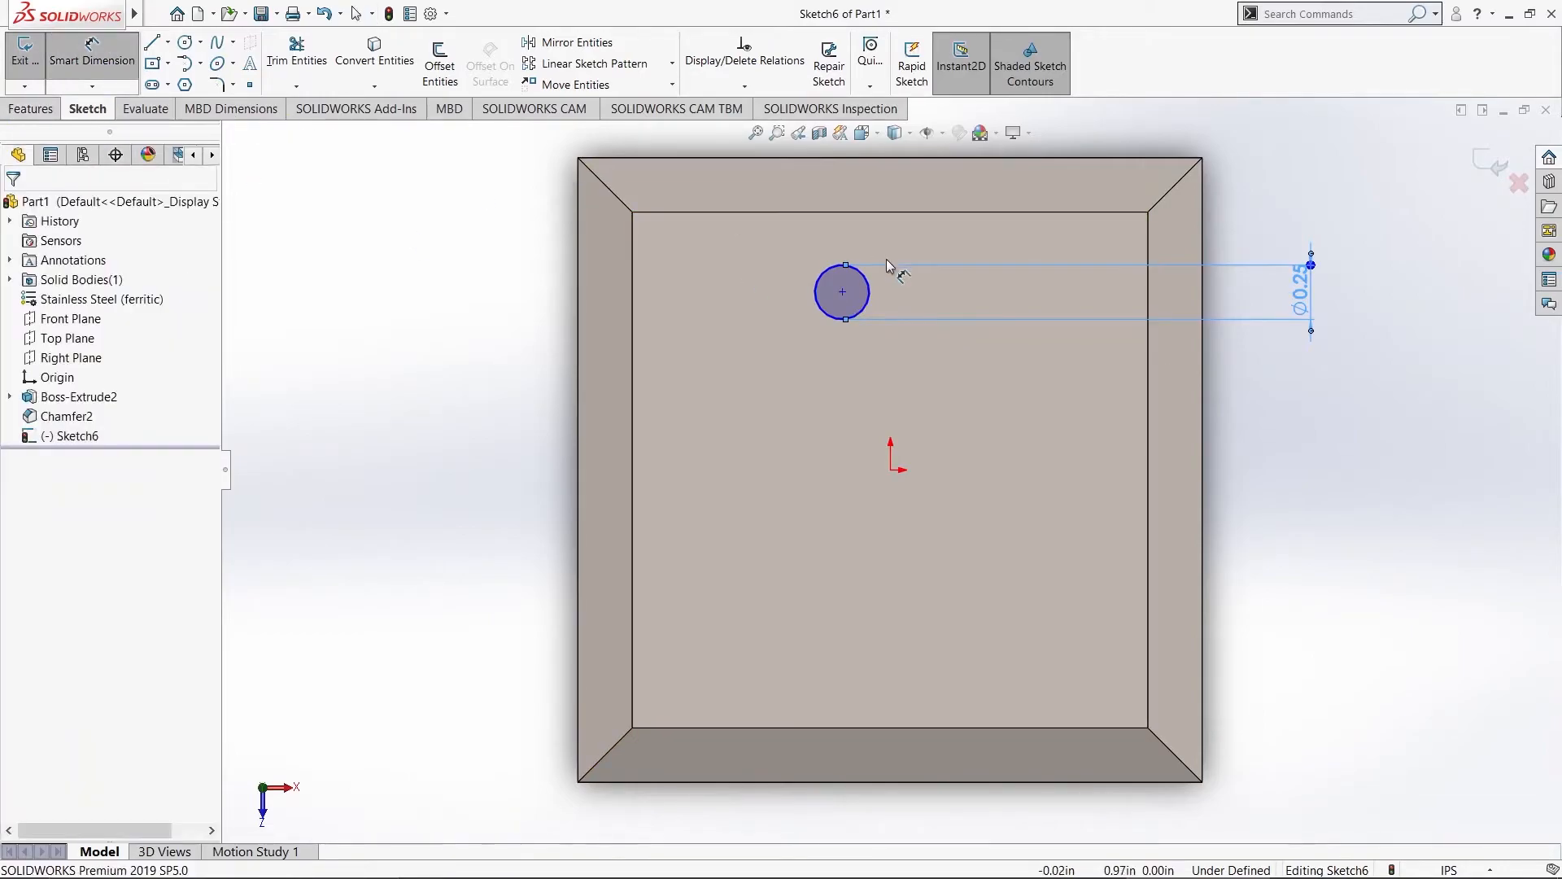
pyautogui.click(843, 293)
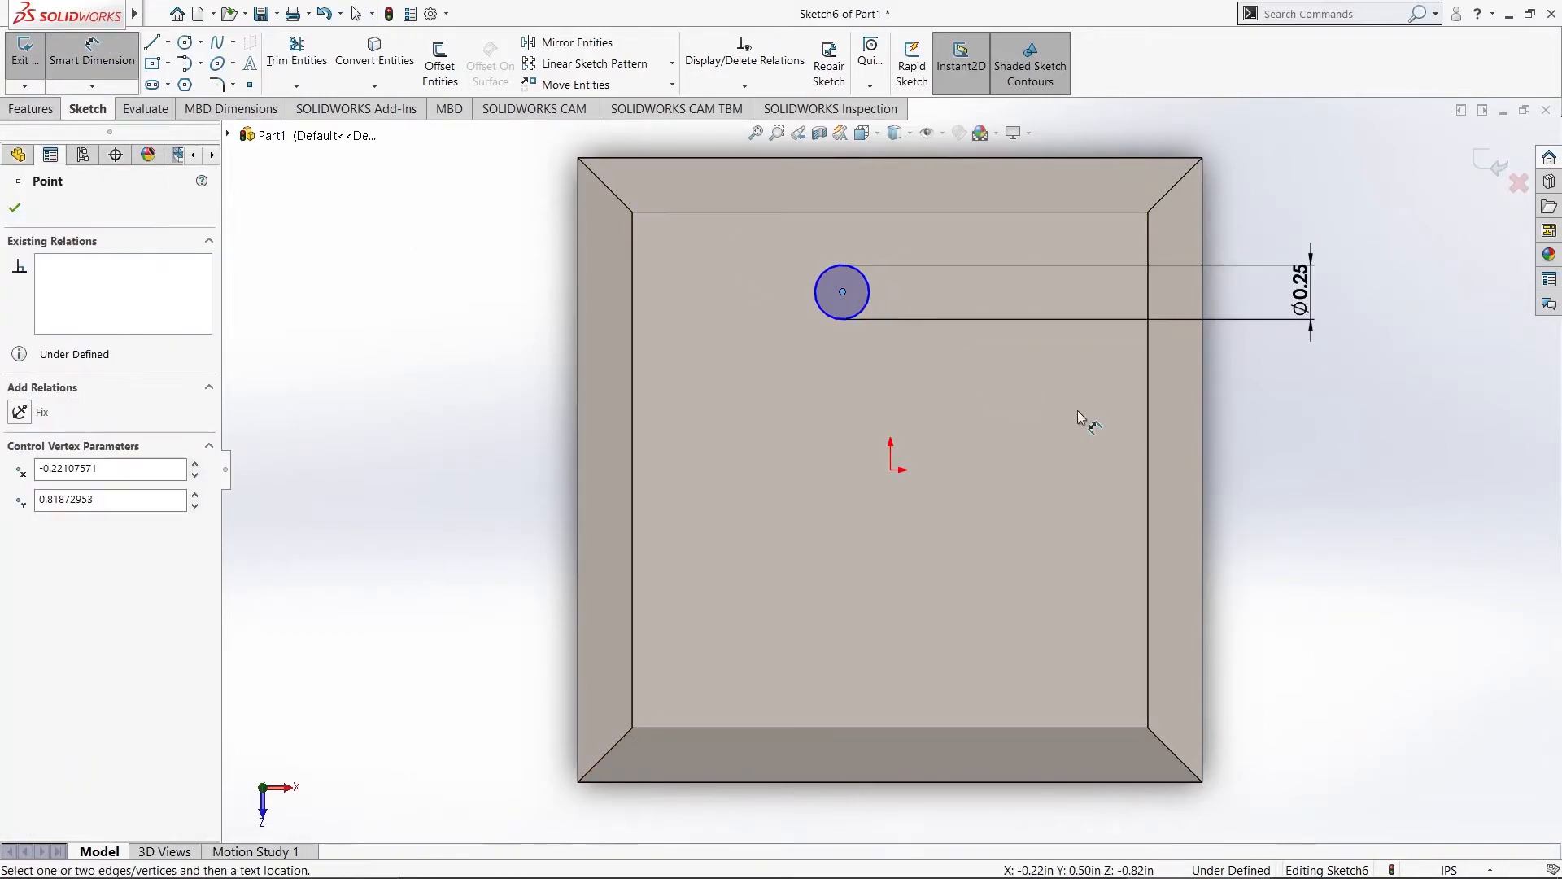
pyautogui.click(1204, 465)
pyautogui.click(986, 484)
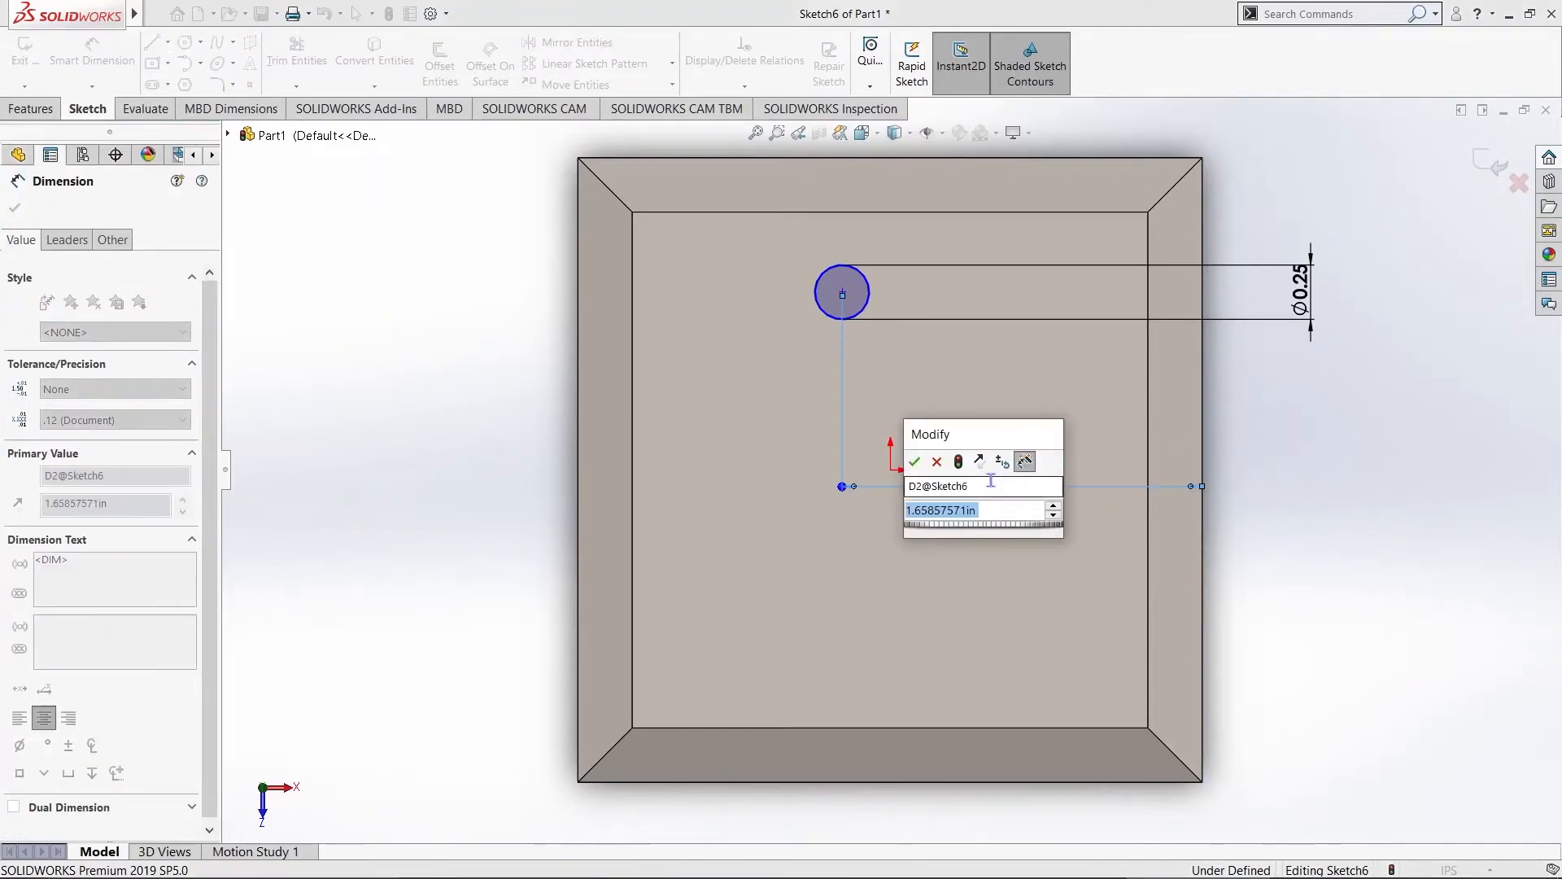
pyautogui.write('1.438')
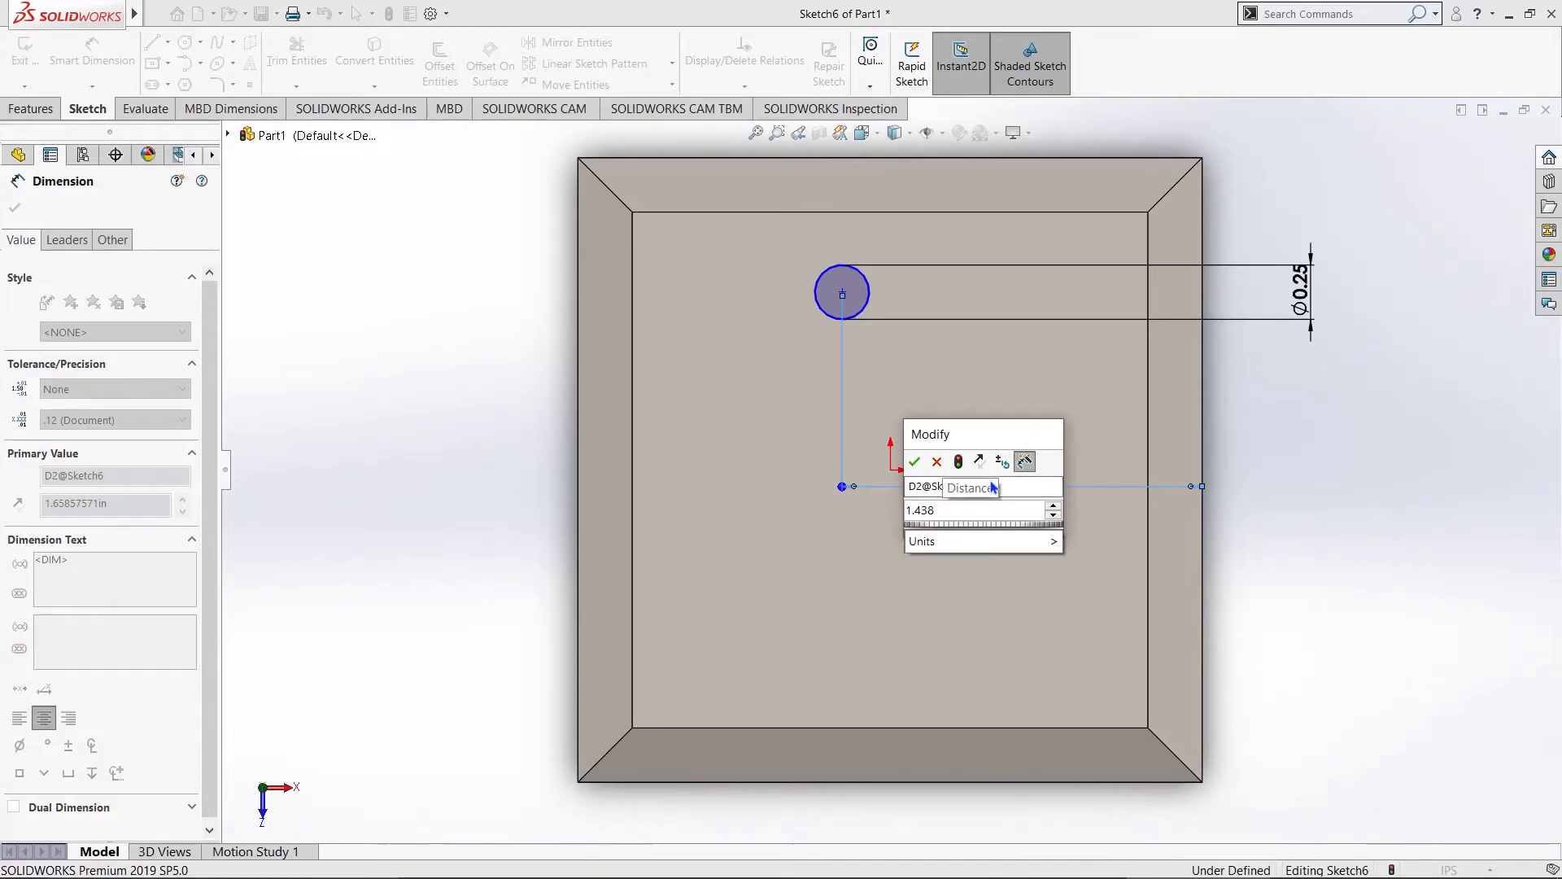
pyautogui.press('Return')
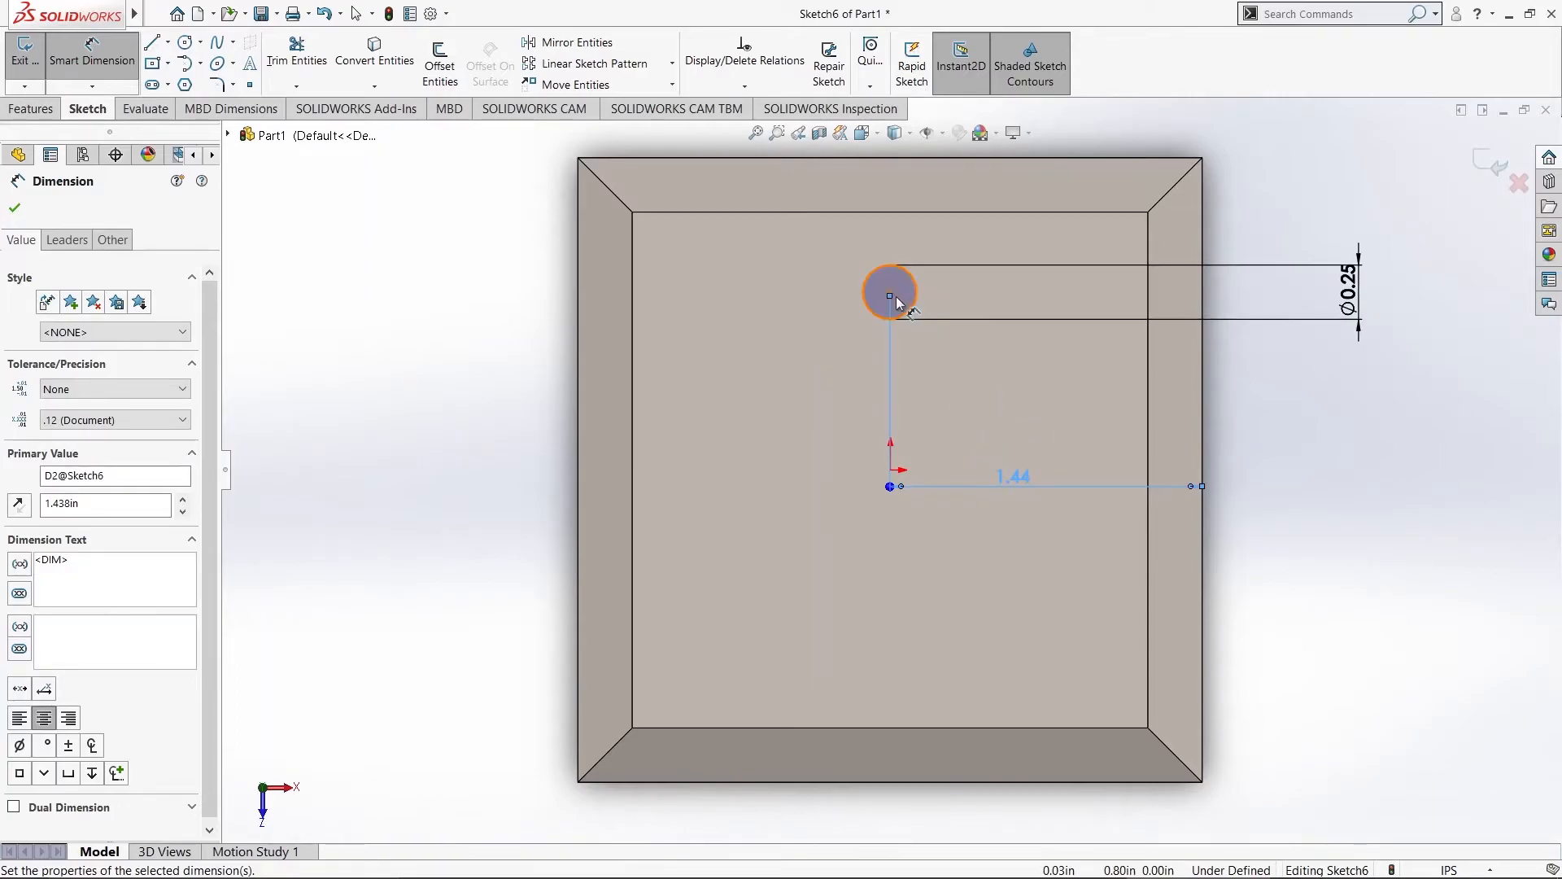
pyautogui.press('Escape')
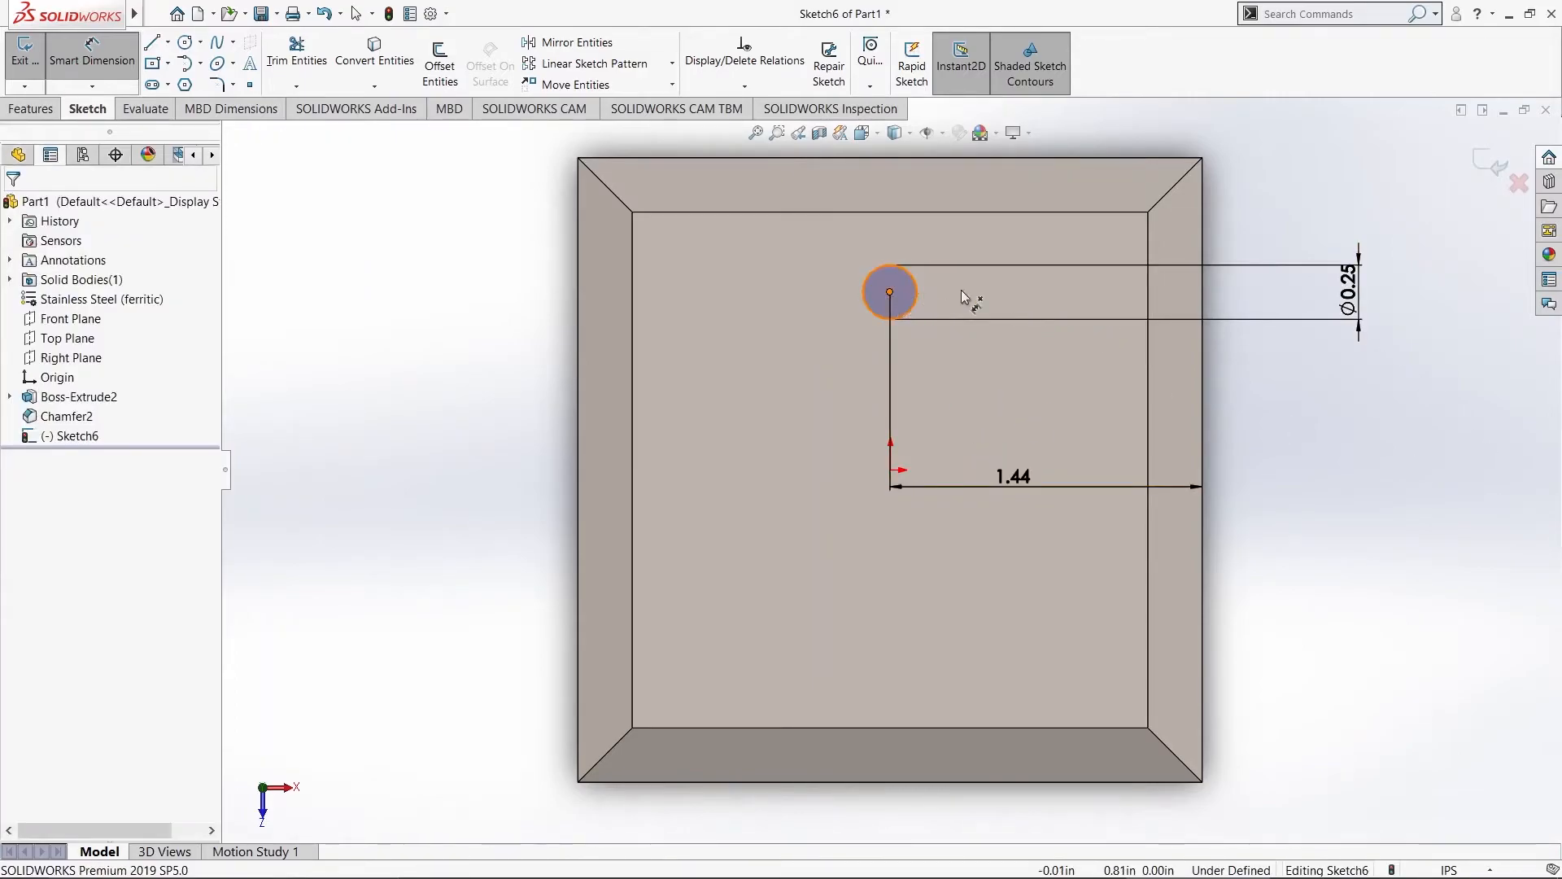
# Step: Dimension the vertical distance from the circle's center to the plate's upper outer edge and set it to 1.438 in
pyautogui.click(890, 292)
pyautogui.click(1035, 158)
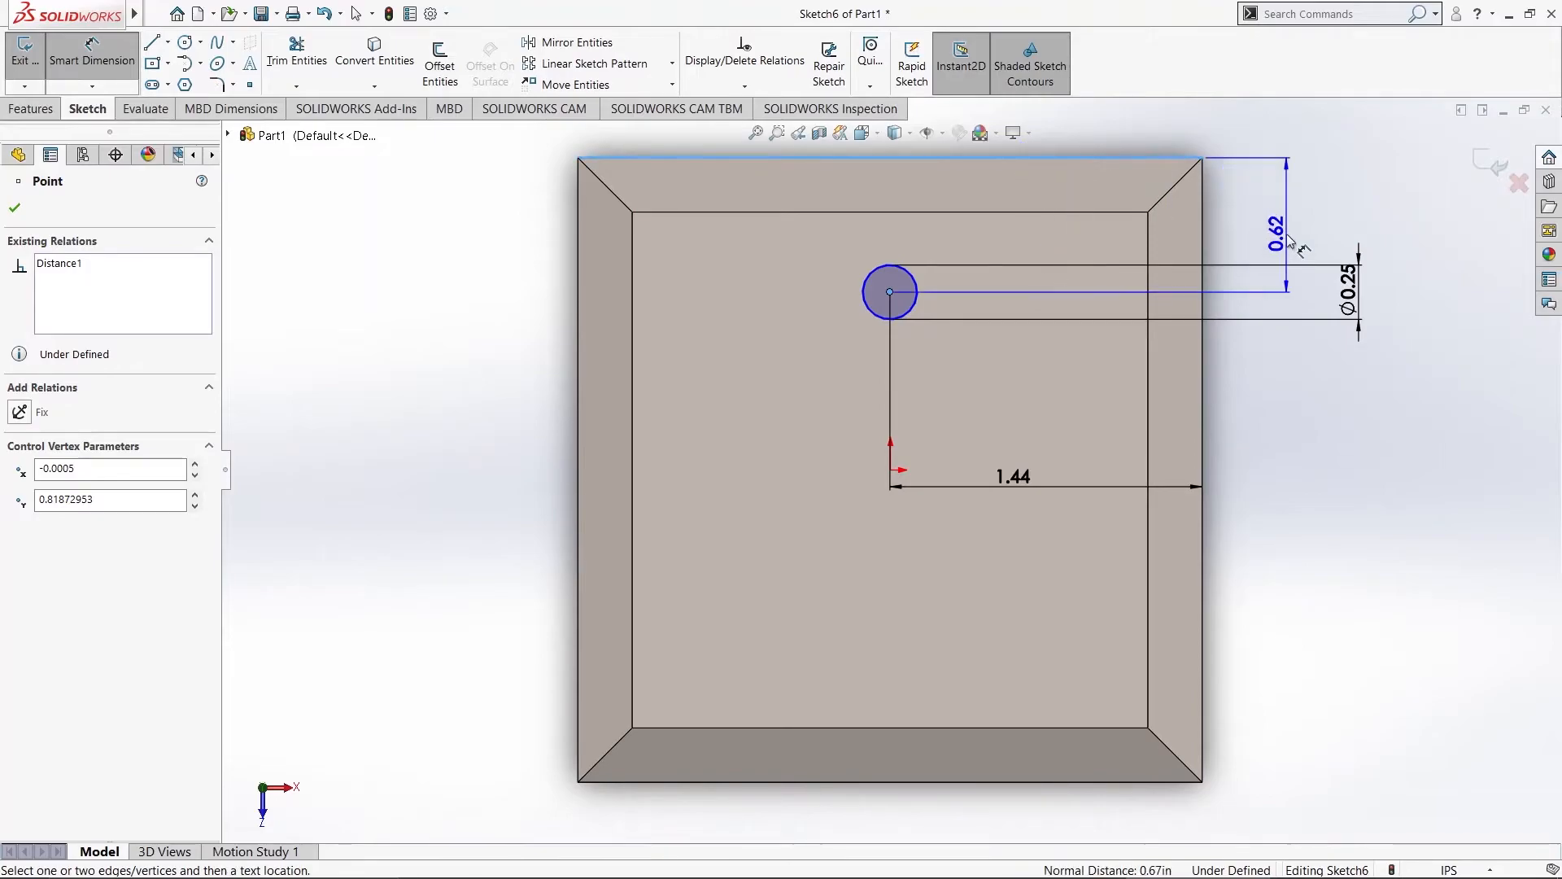
pyautogui.click(1288, 237)
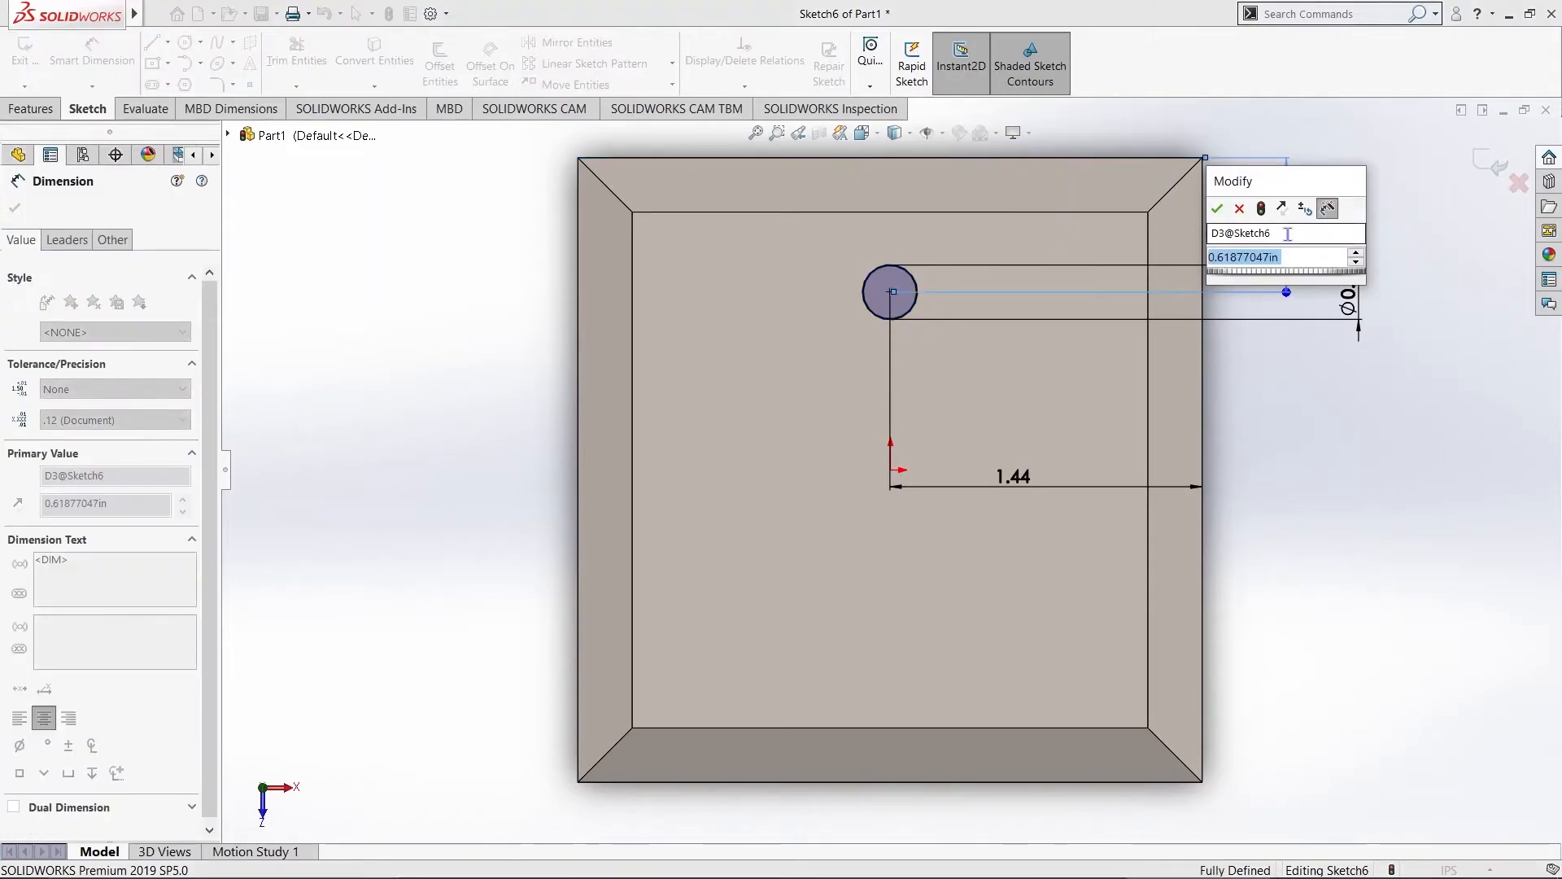
pyautogui.write('1.438')
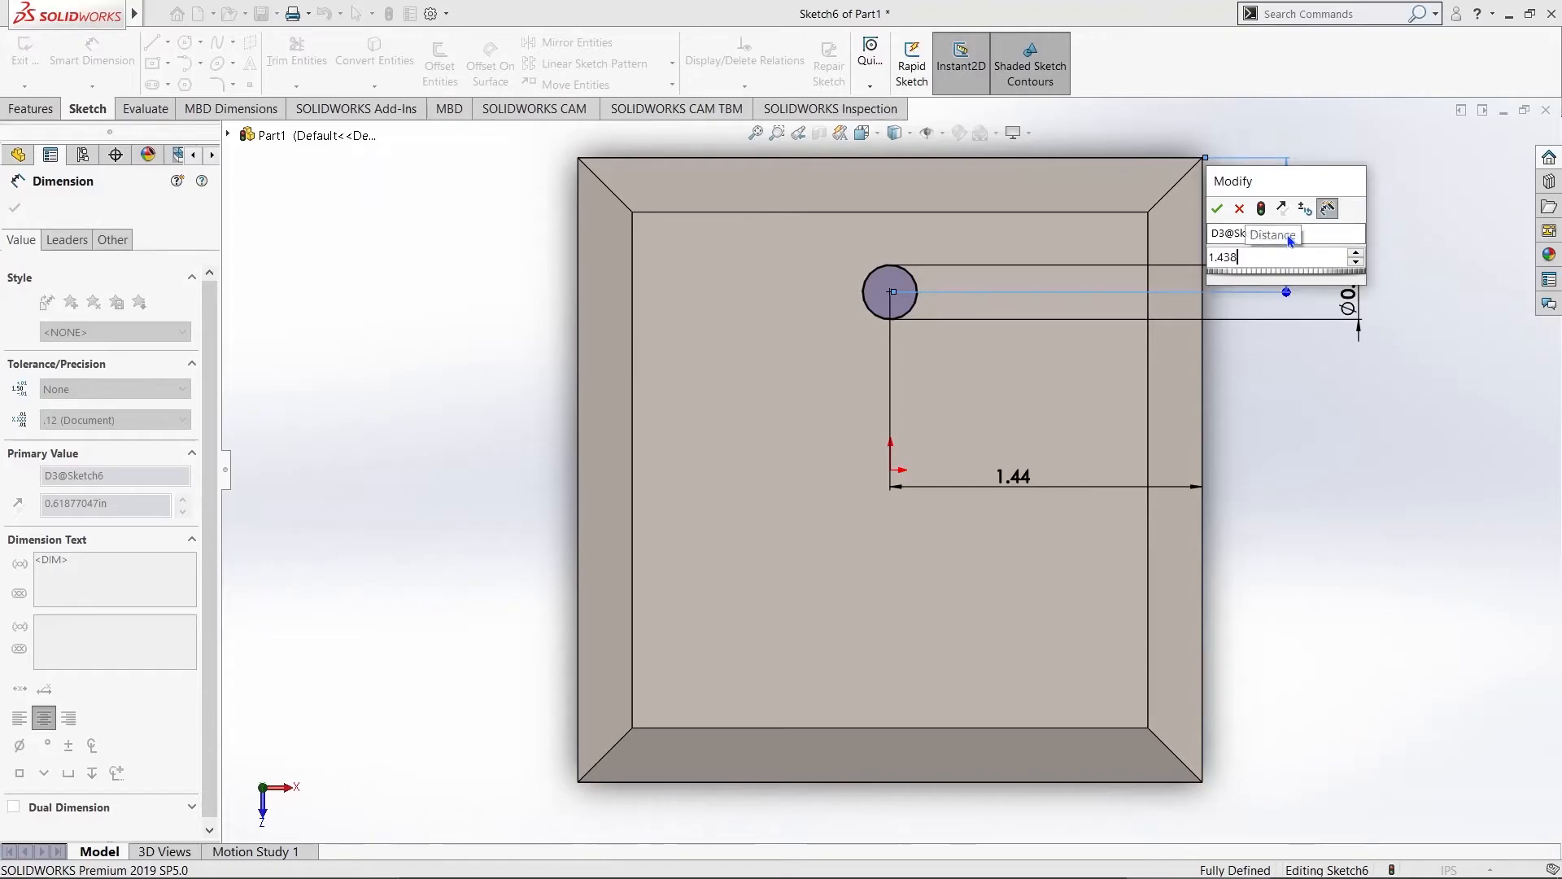
pyautogui.press('Return')
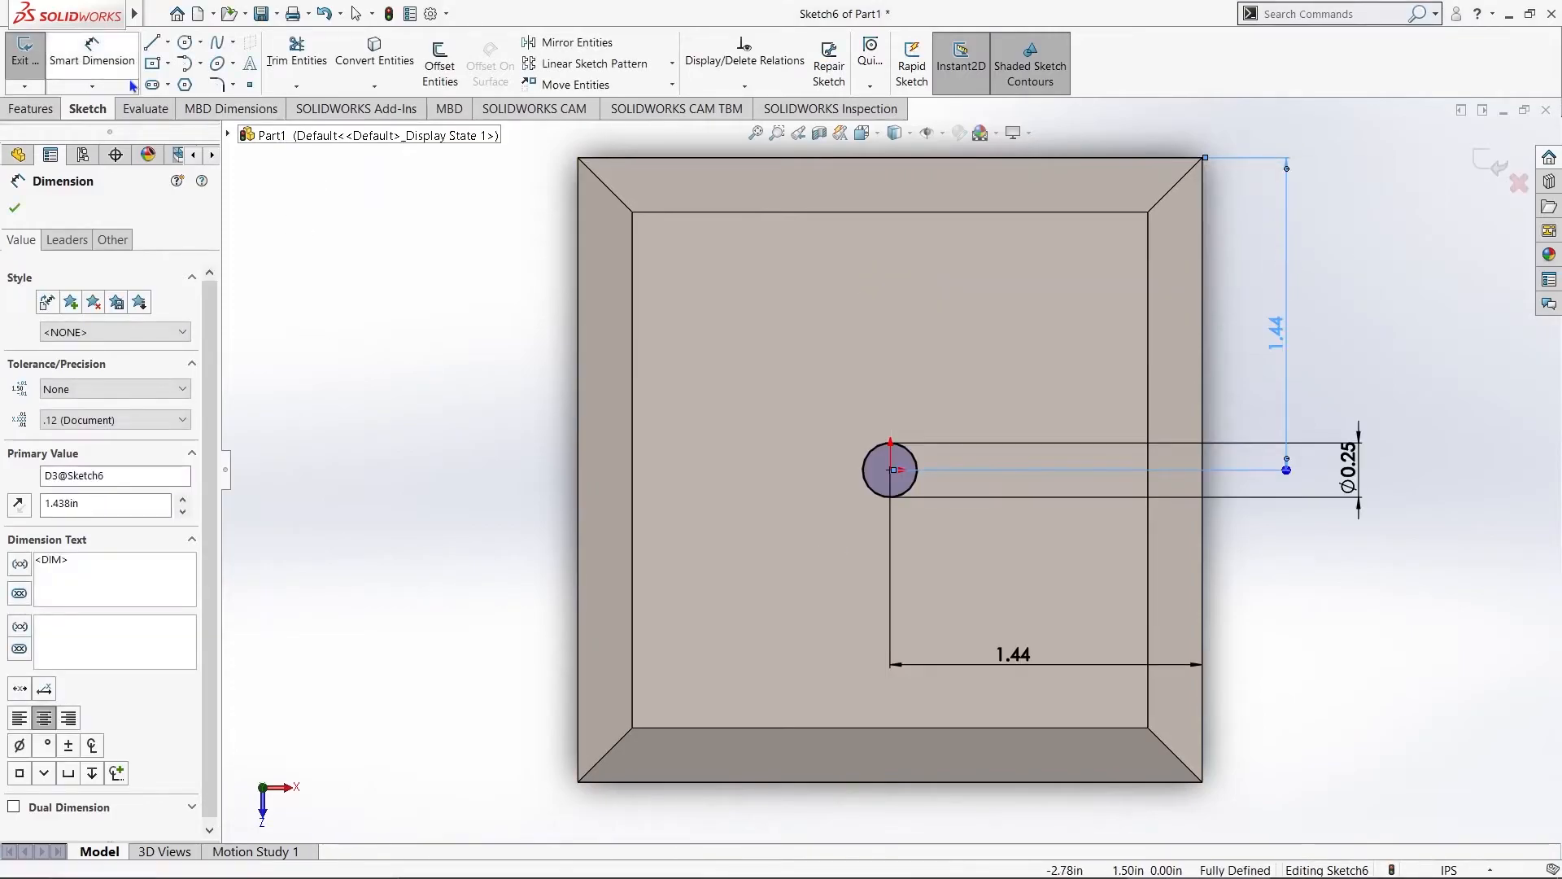
pyautogui.press('Escape')
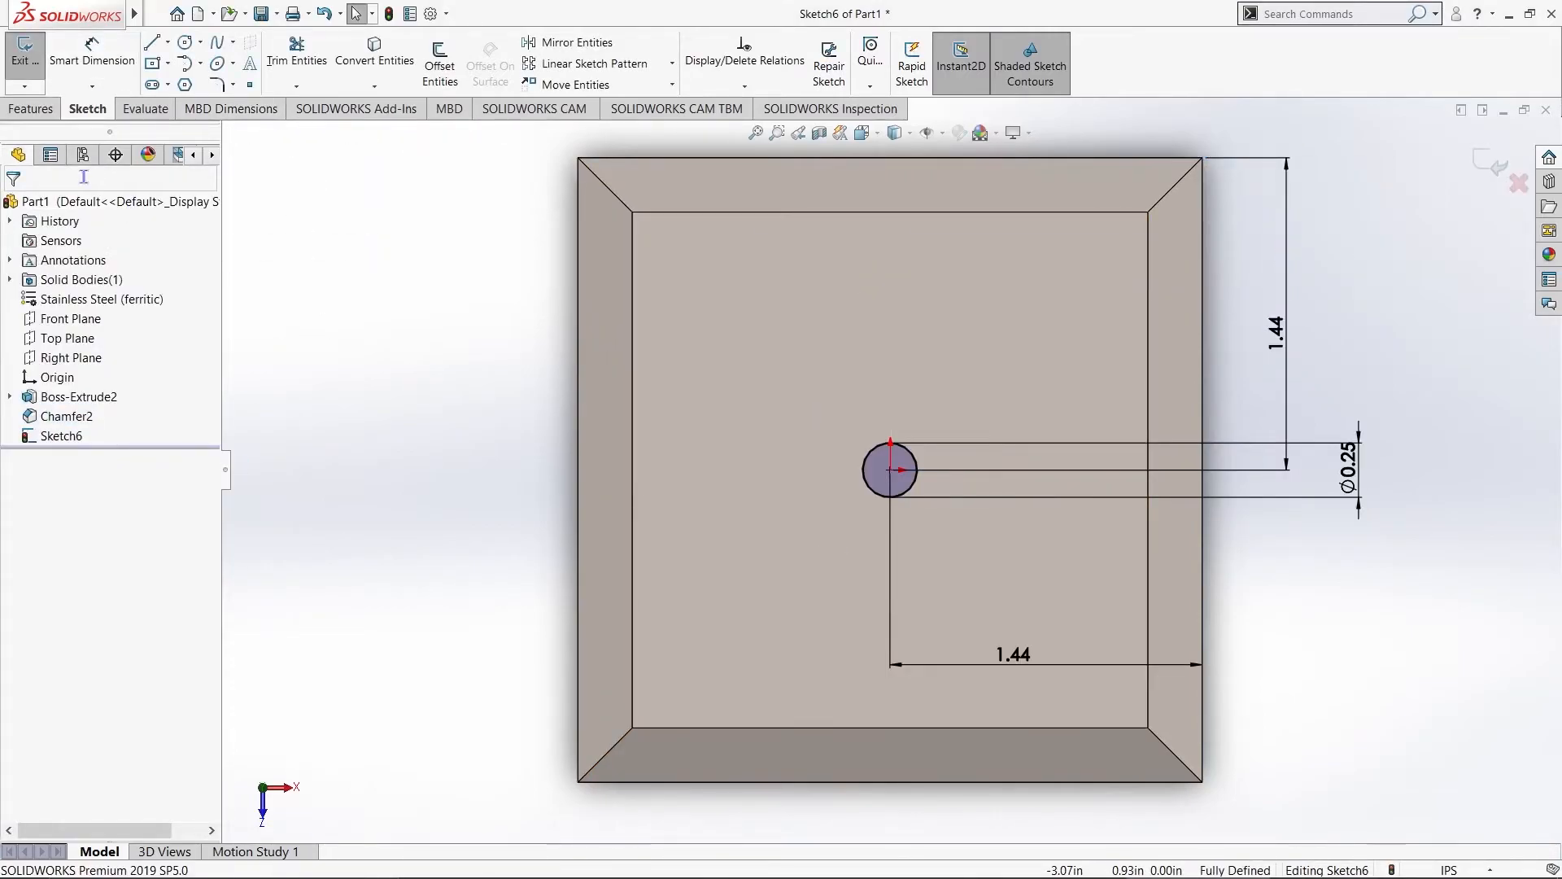
# Step: Cut-extrude the circle from the plate's top face as a blind cut 0.125 in deep
pyautogui.click(48, 113)
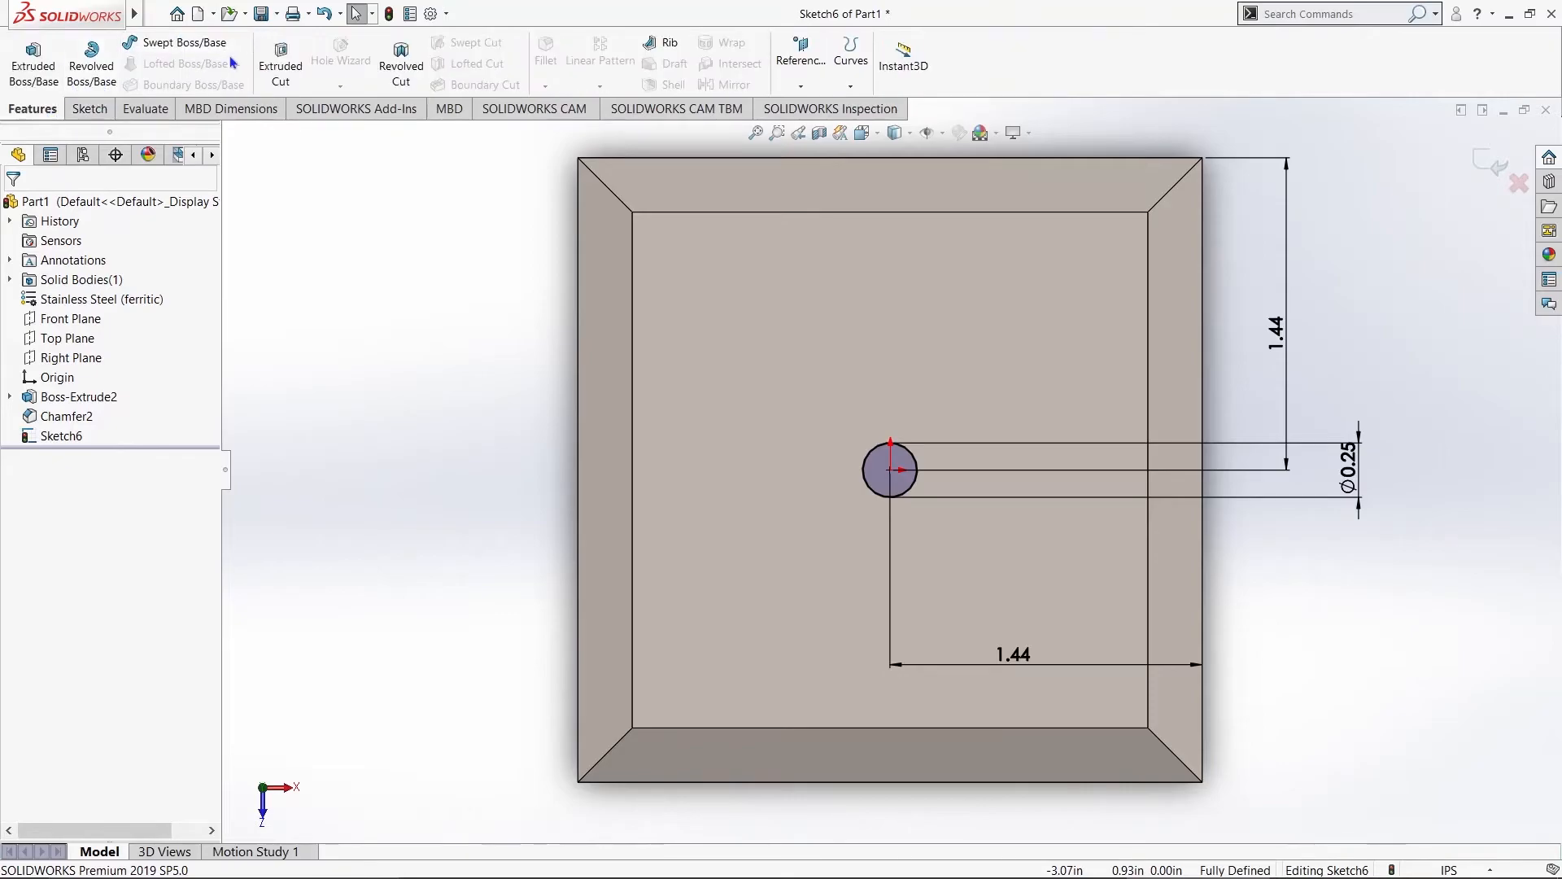
pyautogui.click(277, 77)
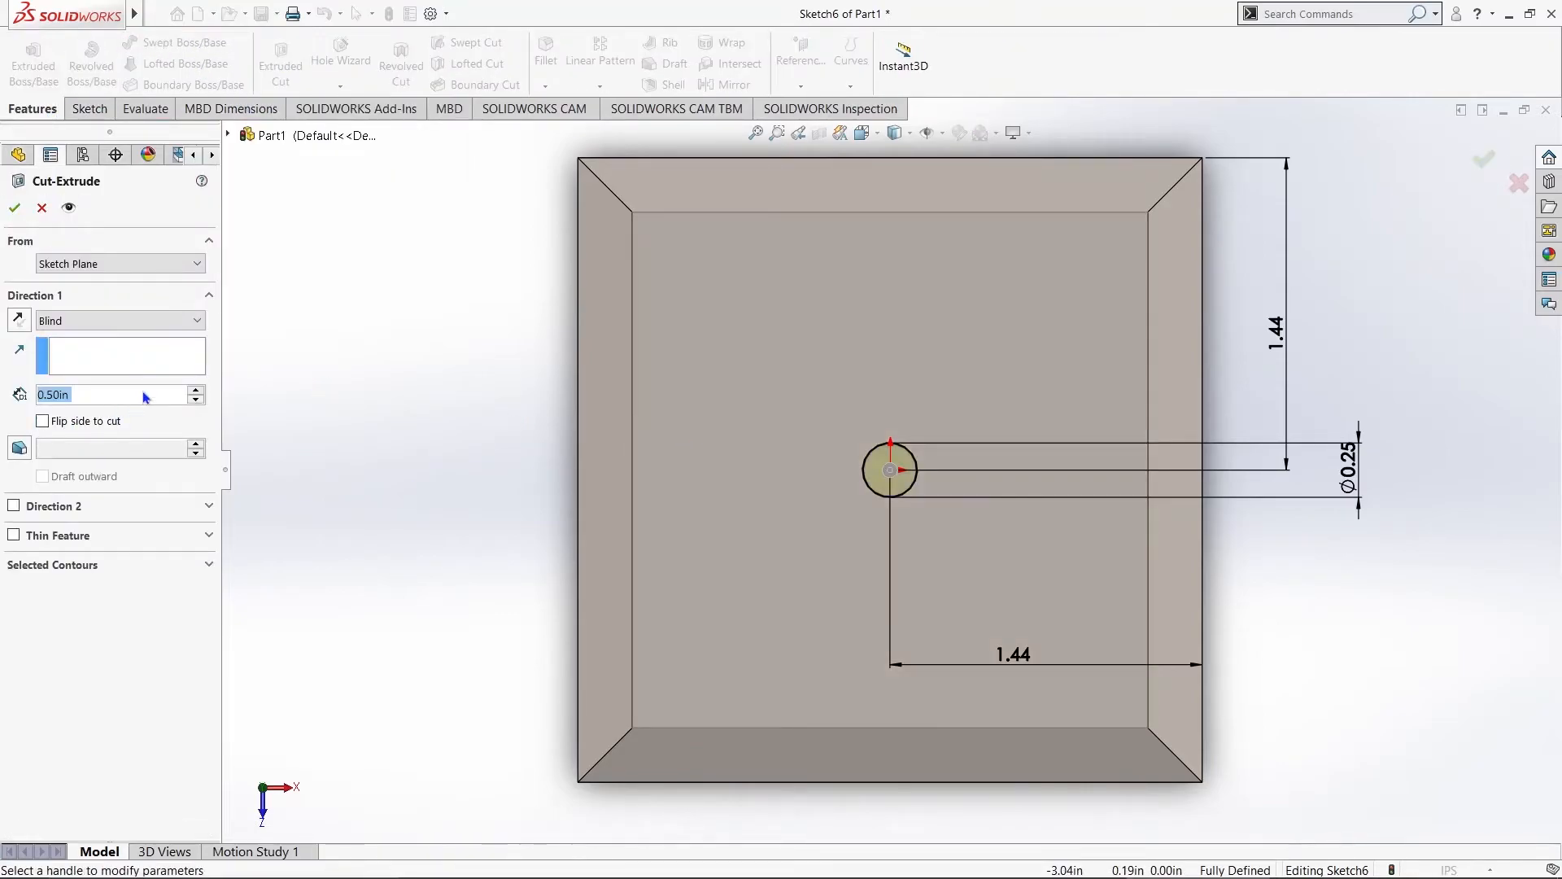
pyautogui.click(106, 394)
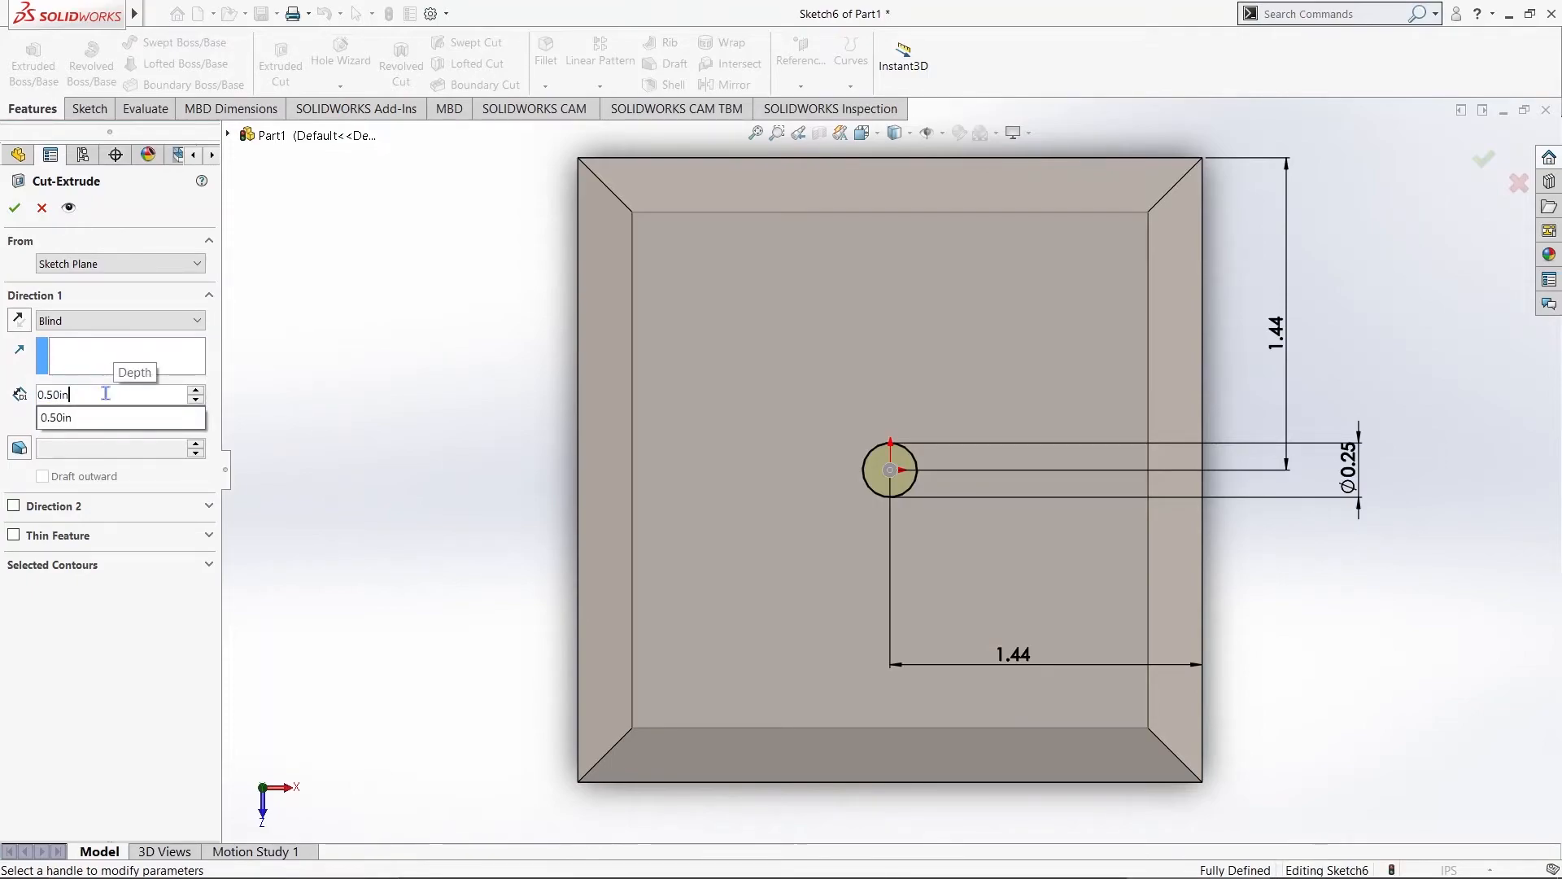
pyautogui.write('.125')
pyautogui.press('Return')
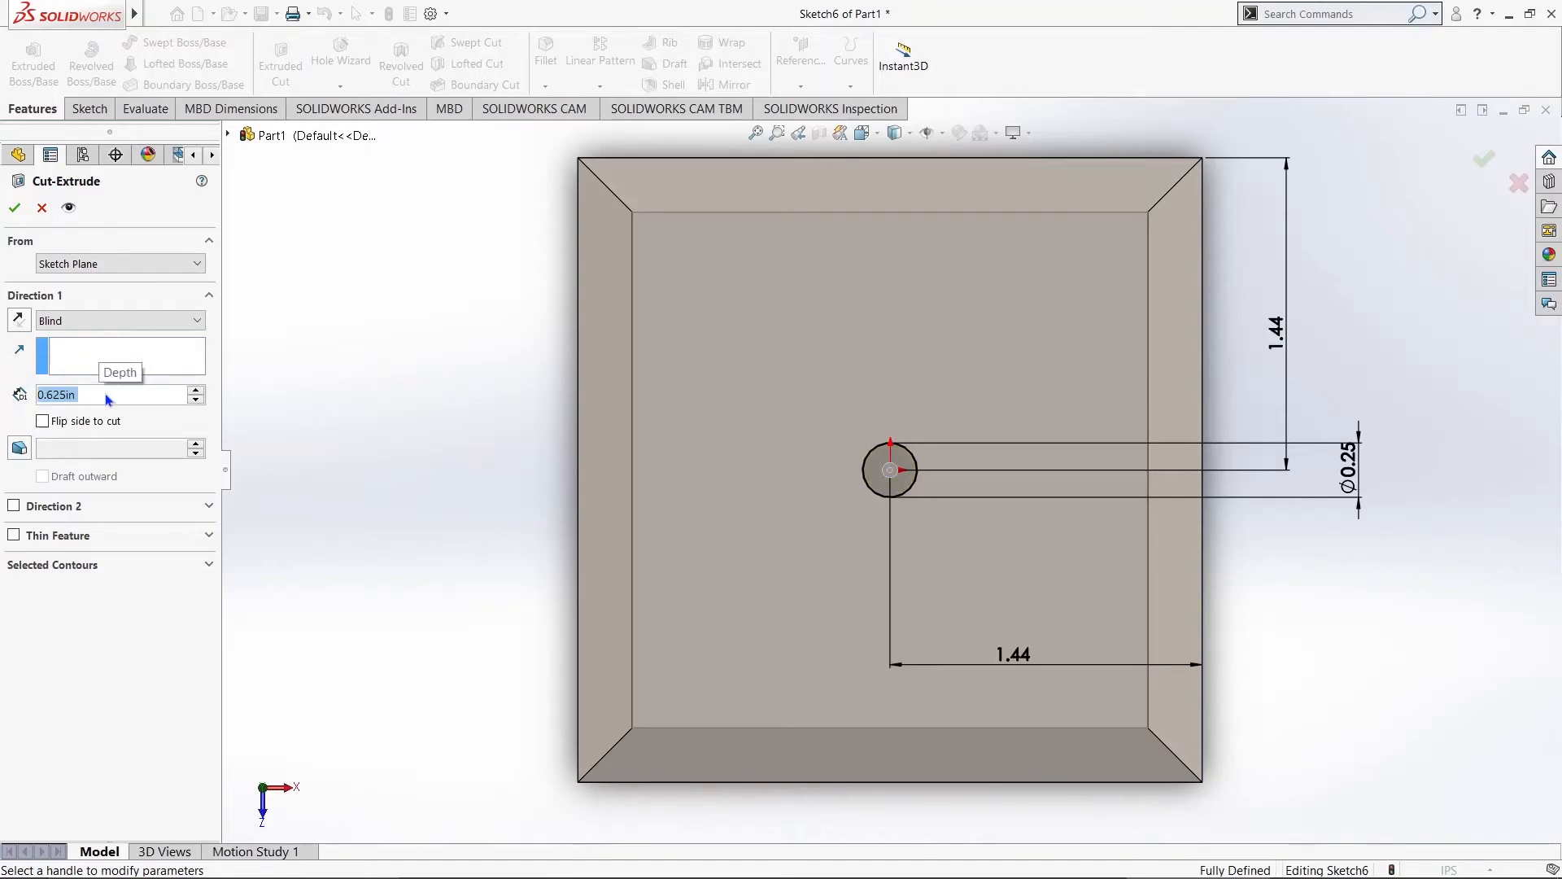
pyautogui.write('0.125')
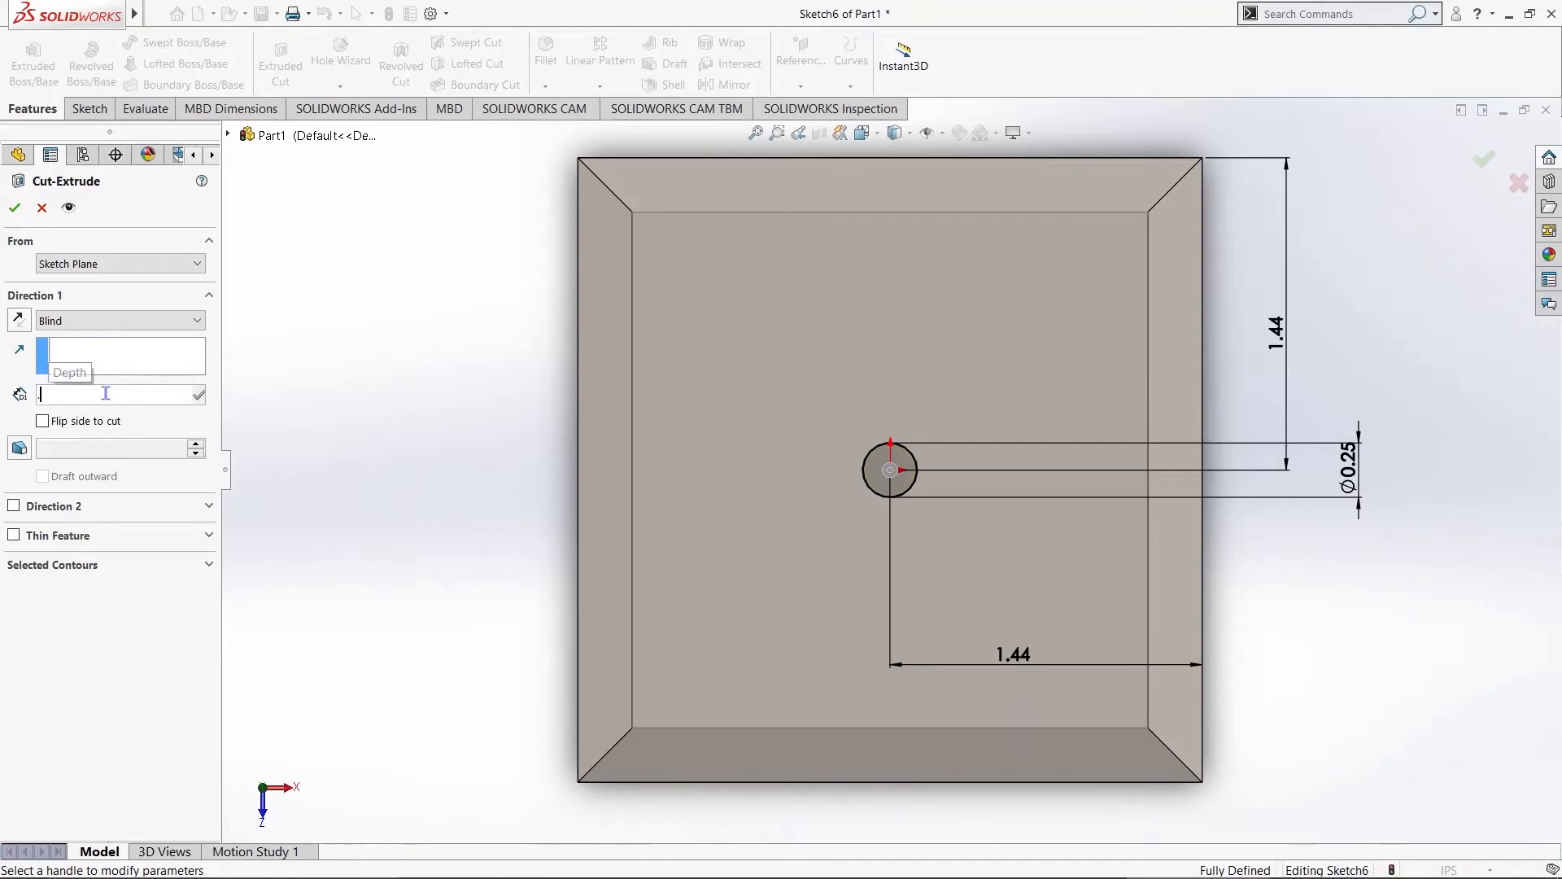
pyautogui.press('Return')
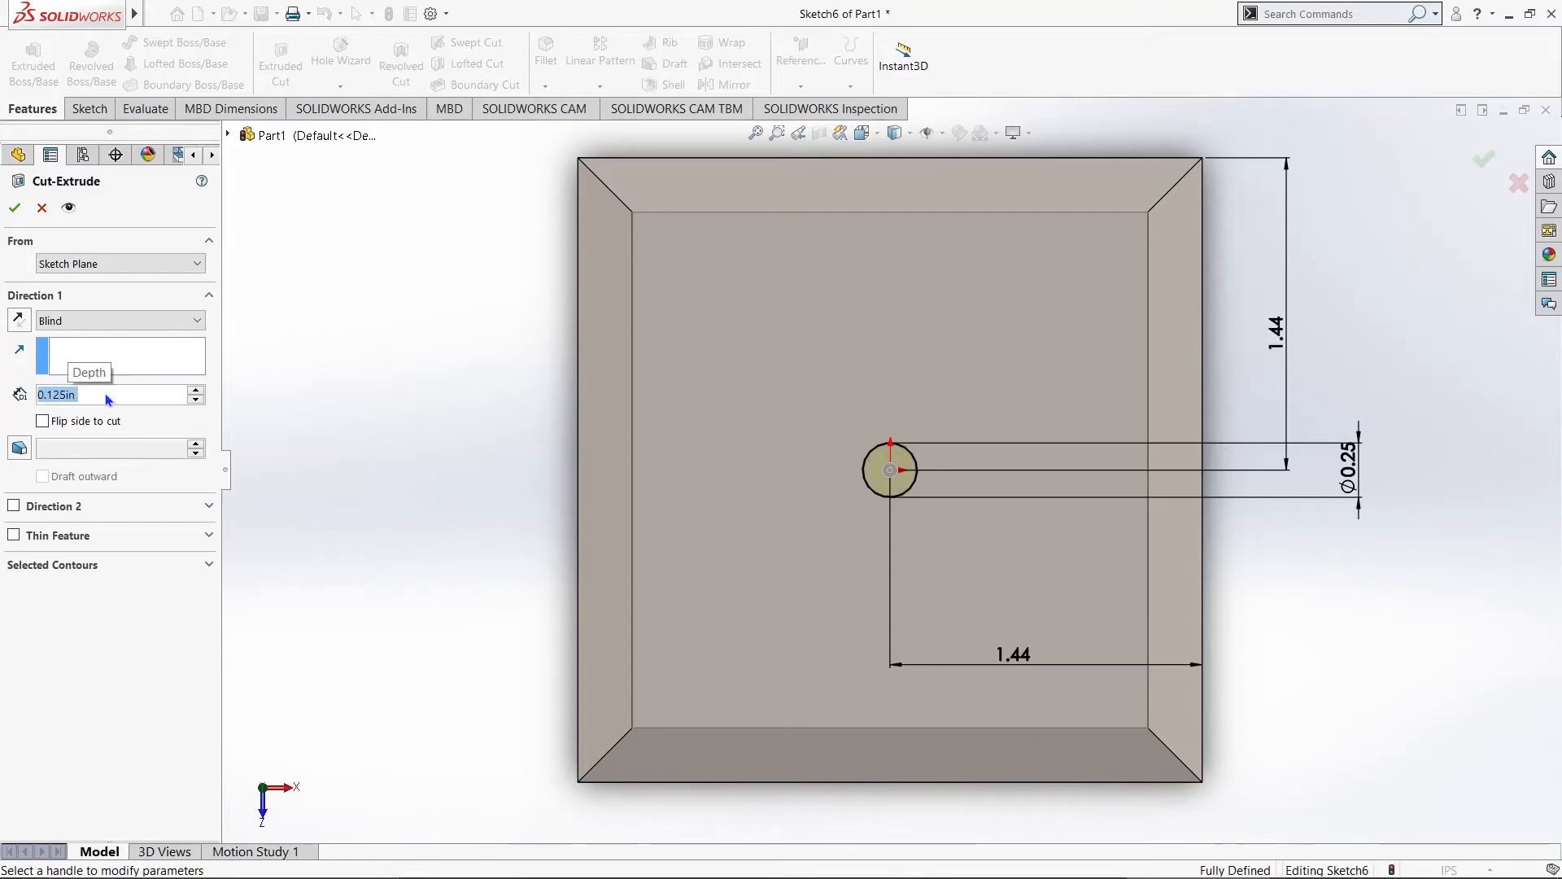
pyautogui.click(17, 209)
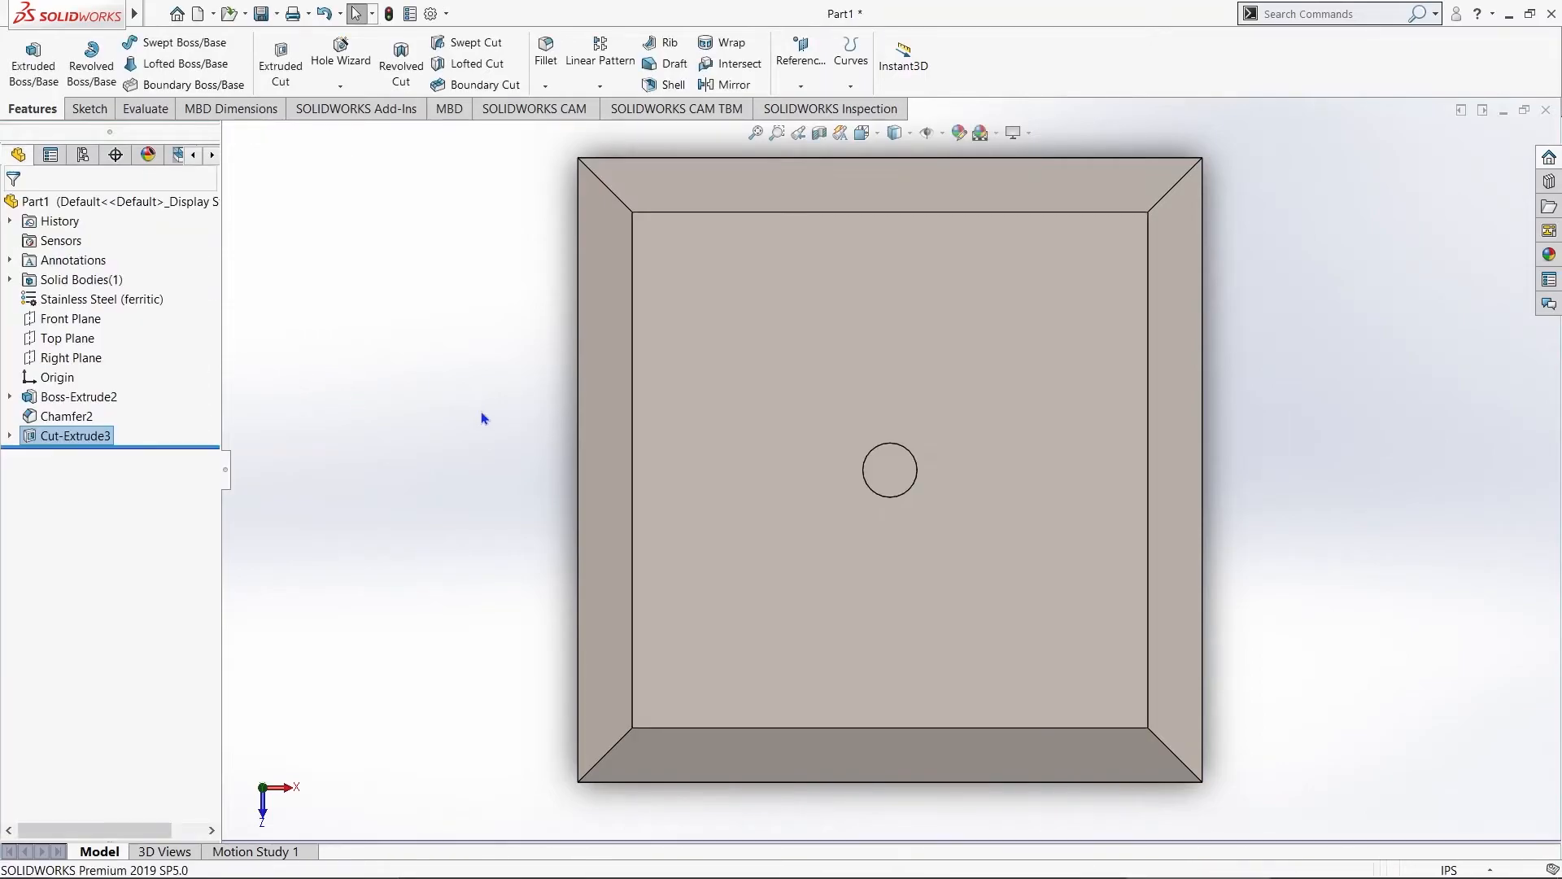
# Step: Start a sketch on the plate's bottom face and draw a circle about 0.47 in in diameter, about 2.29 in left and 1.09 in above the origin
pyautogui.moveTo(422, 500); pyautogui.dragTo(346, 344, button='middle')
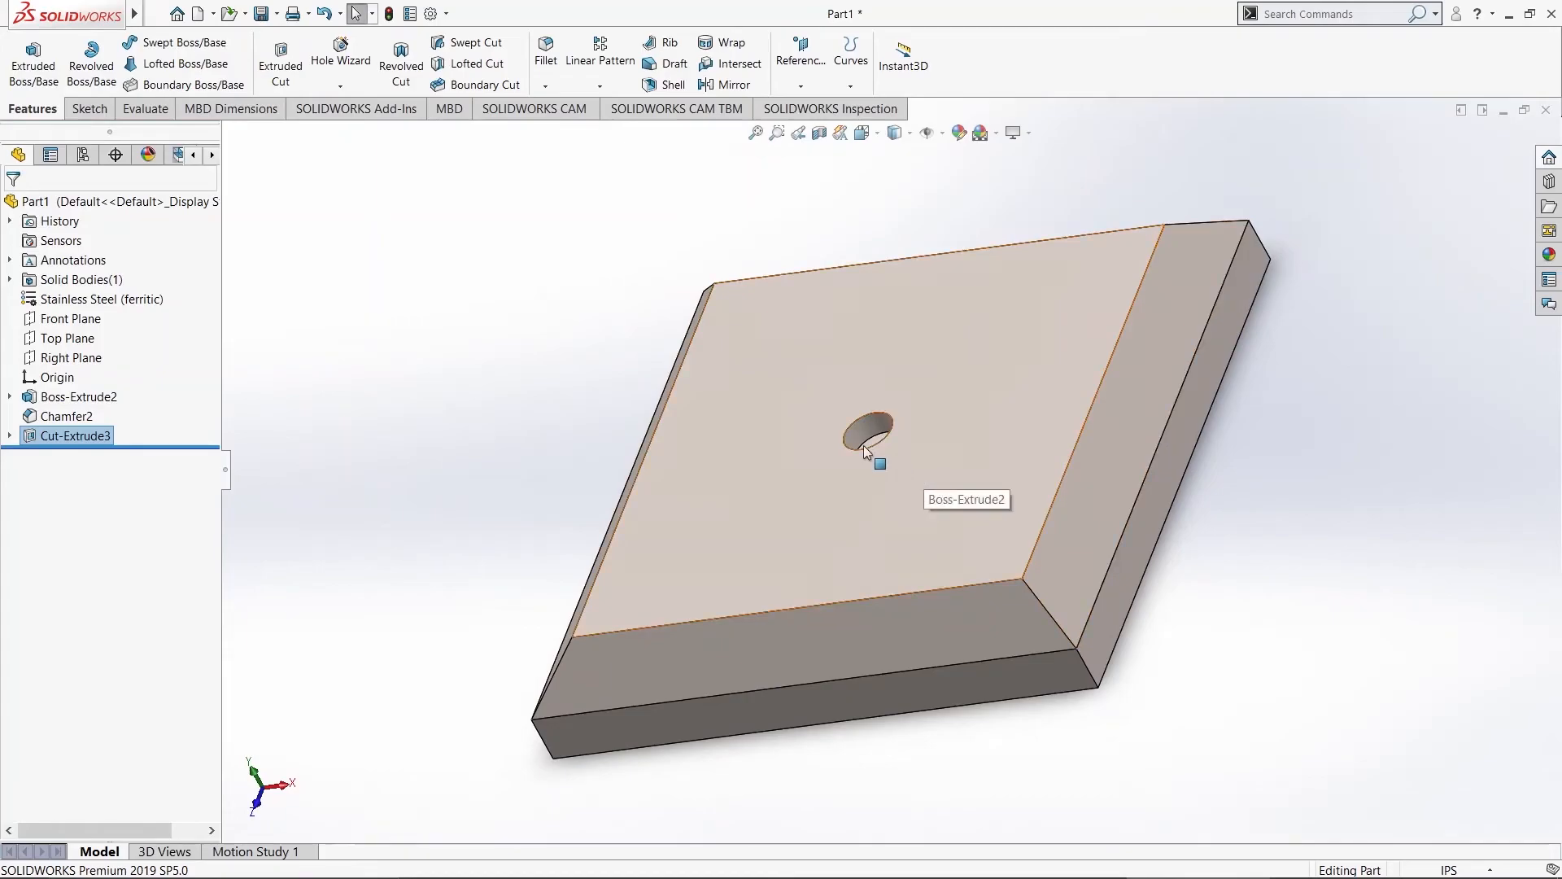
pyautogui.moveTo(865, 451); pyautogui.dragTo(855, 536, button='middle')
pyautogui.moveTo(569, 464); pyautogui.dragTo(941, 464, button='middle')
pyautogui.moveTo(1328, 589); pyautogui.dragTo(1126, 534, button='middle')
pyautogui.click(1011, 465)
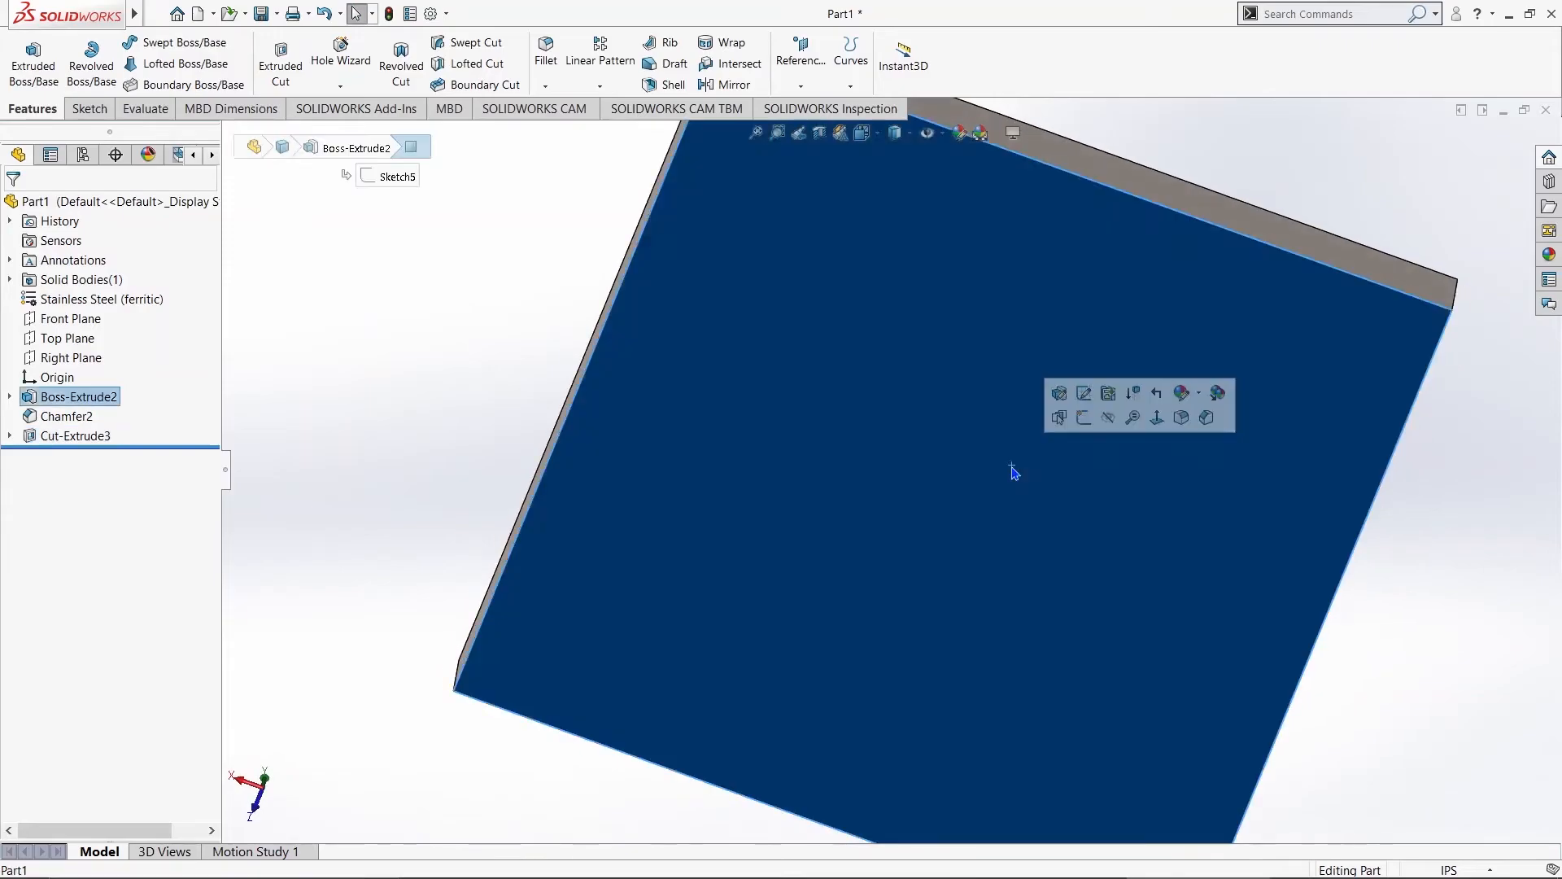
pyautogui.click(1084, 419)
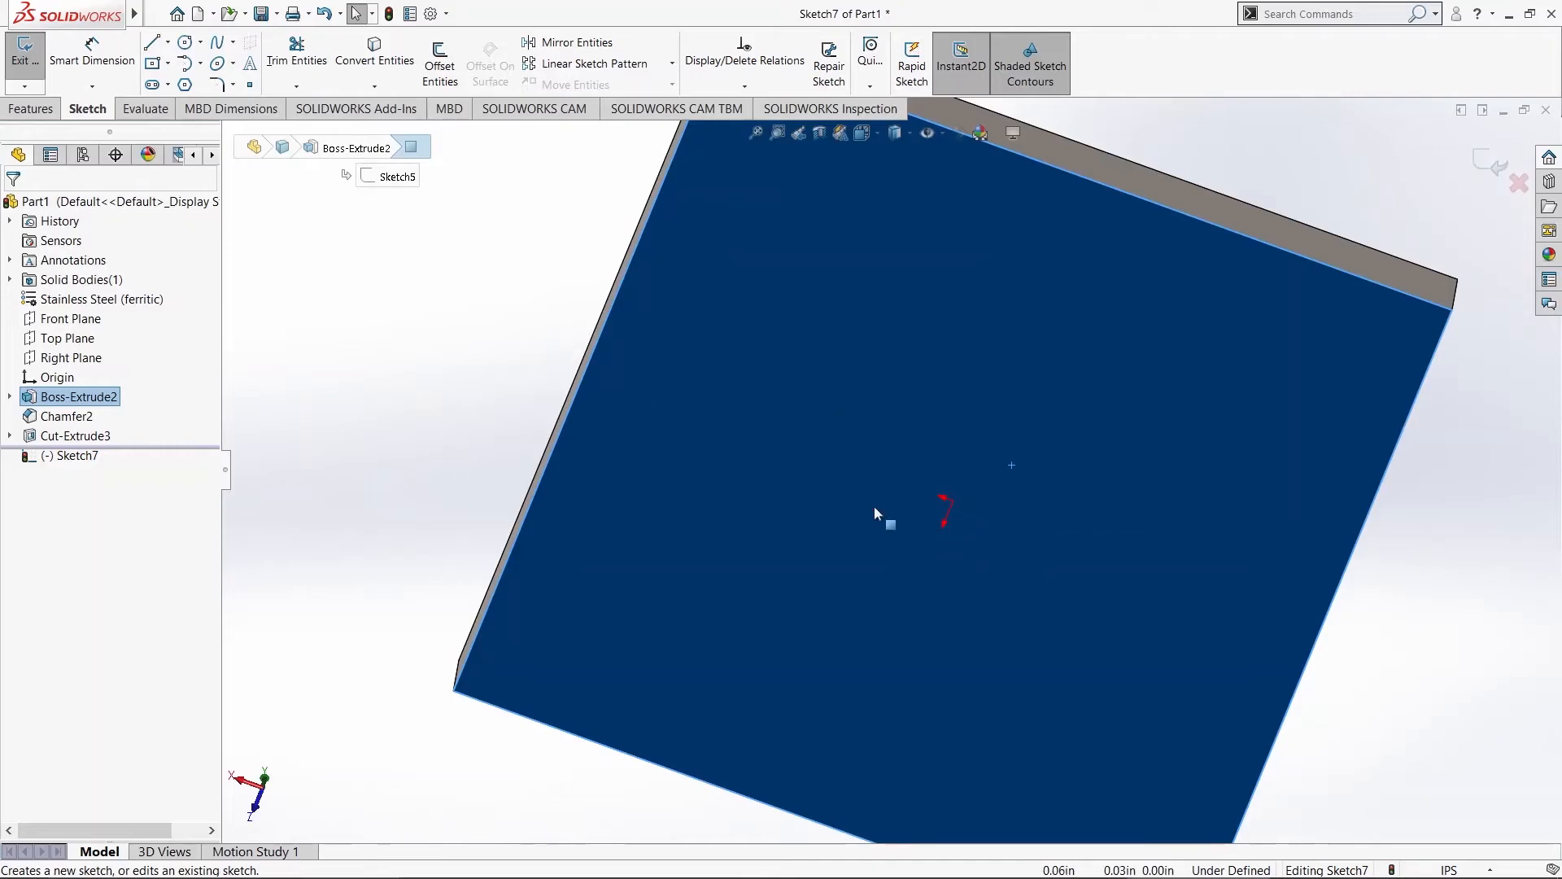
pyautogui.click(78, 454)
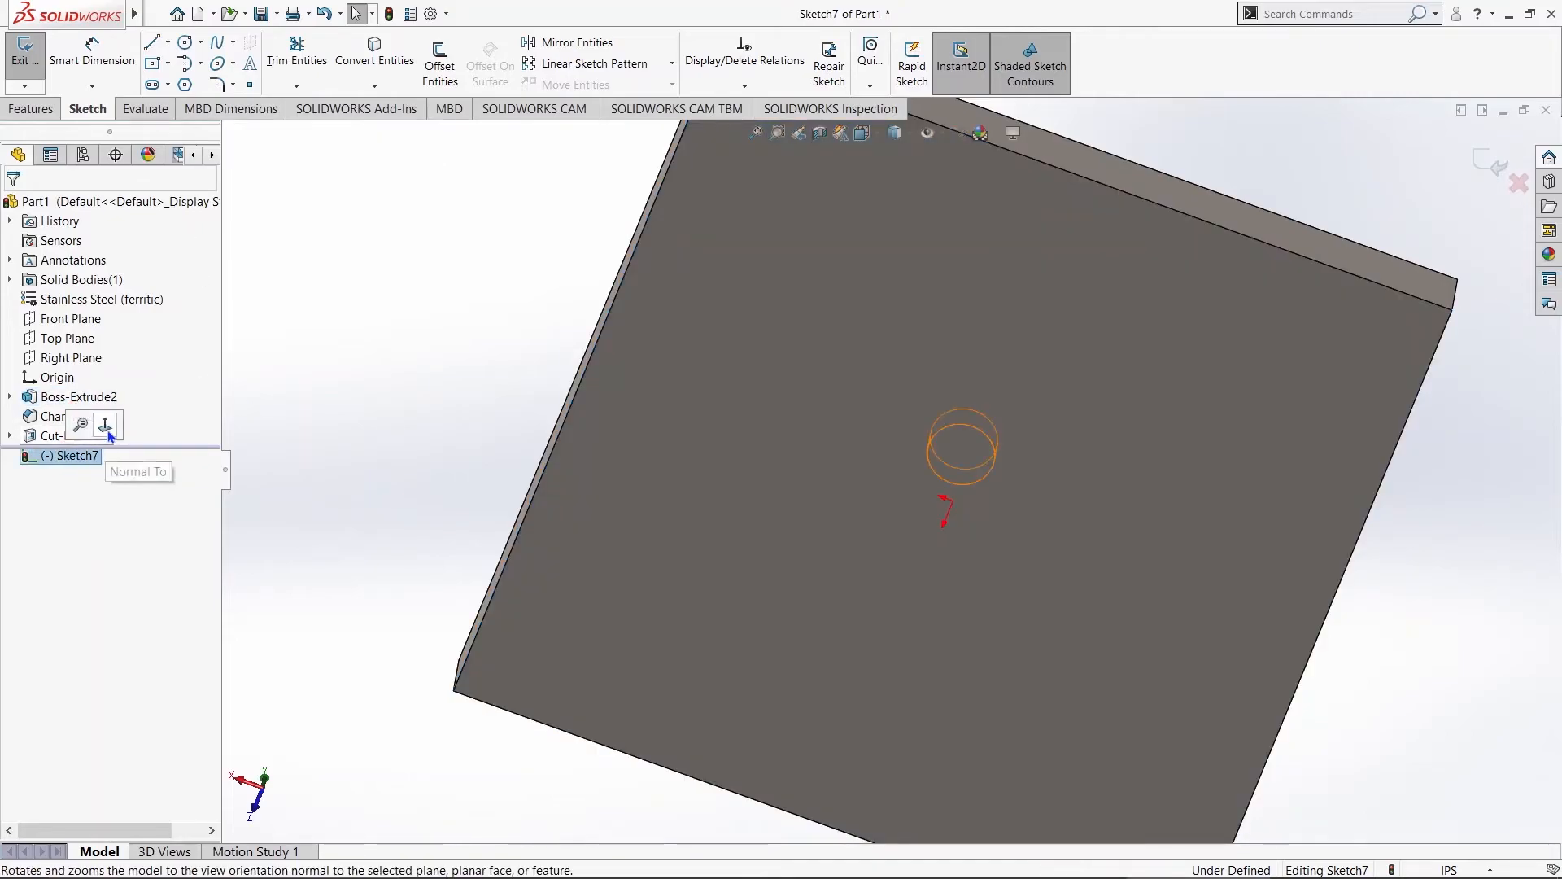
pyautogui.click(104, 425)
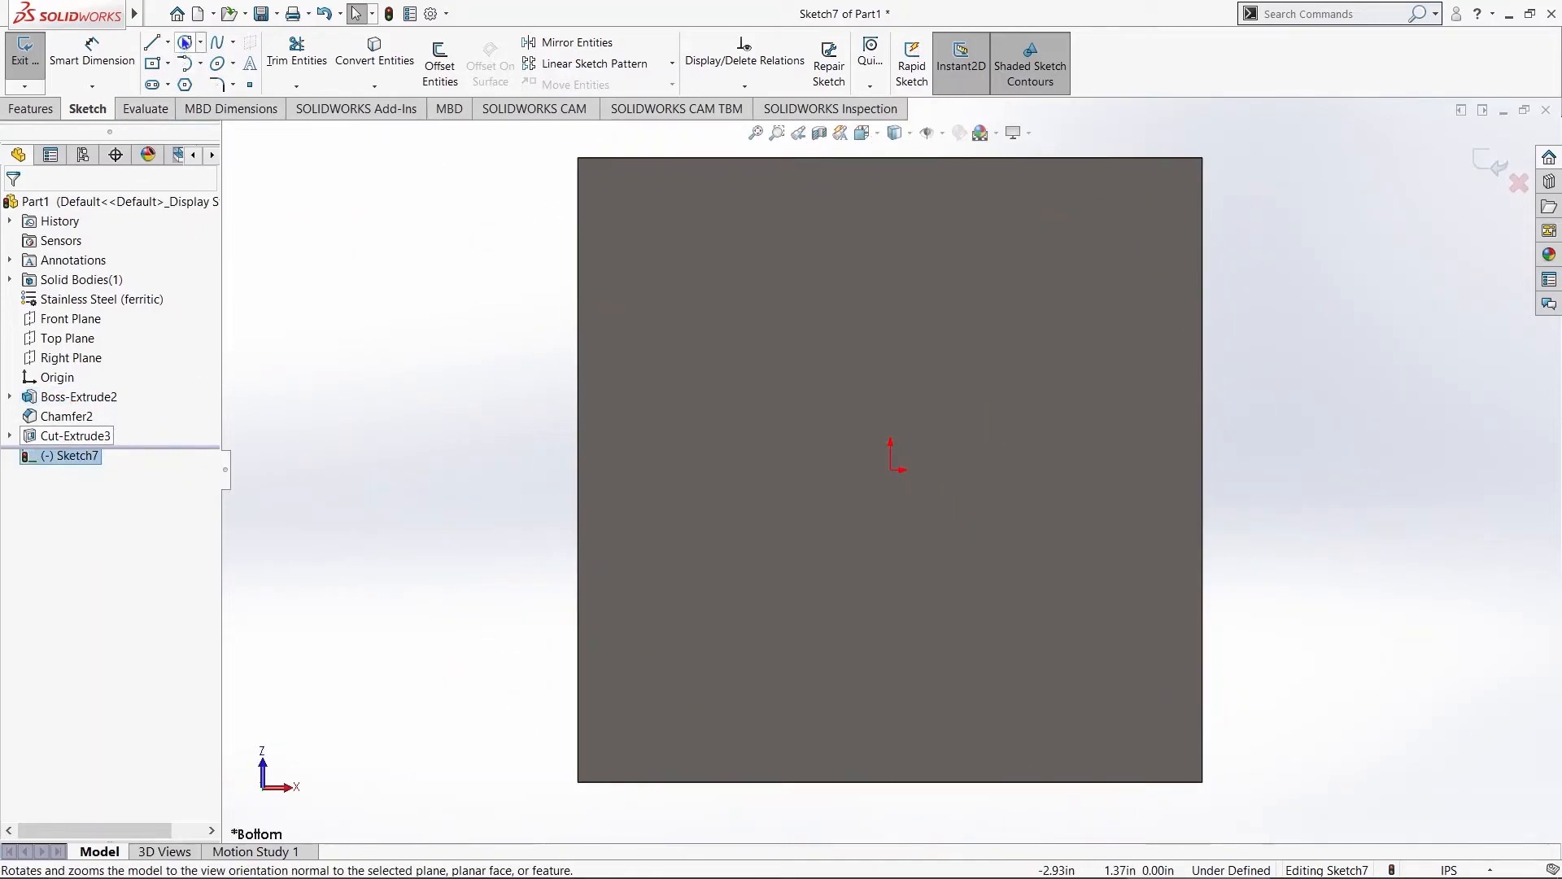
pyautogui.click(185, 42)
pyautogui.moveTo(391, 232); pyautogui.dragTo(430, 264)
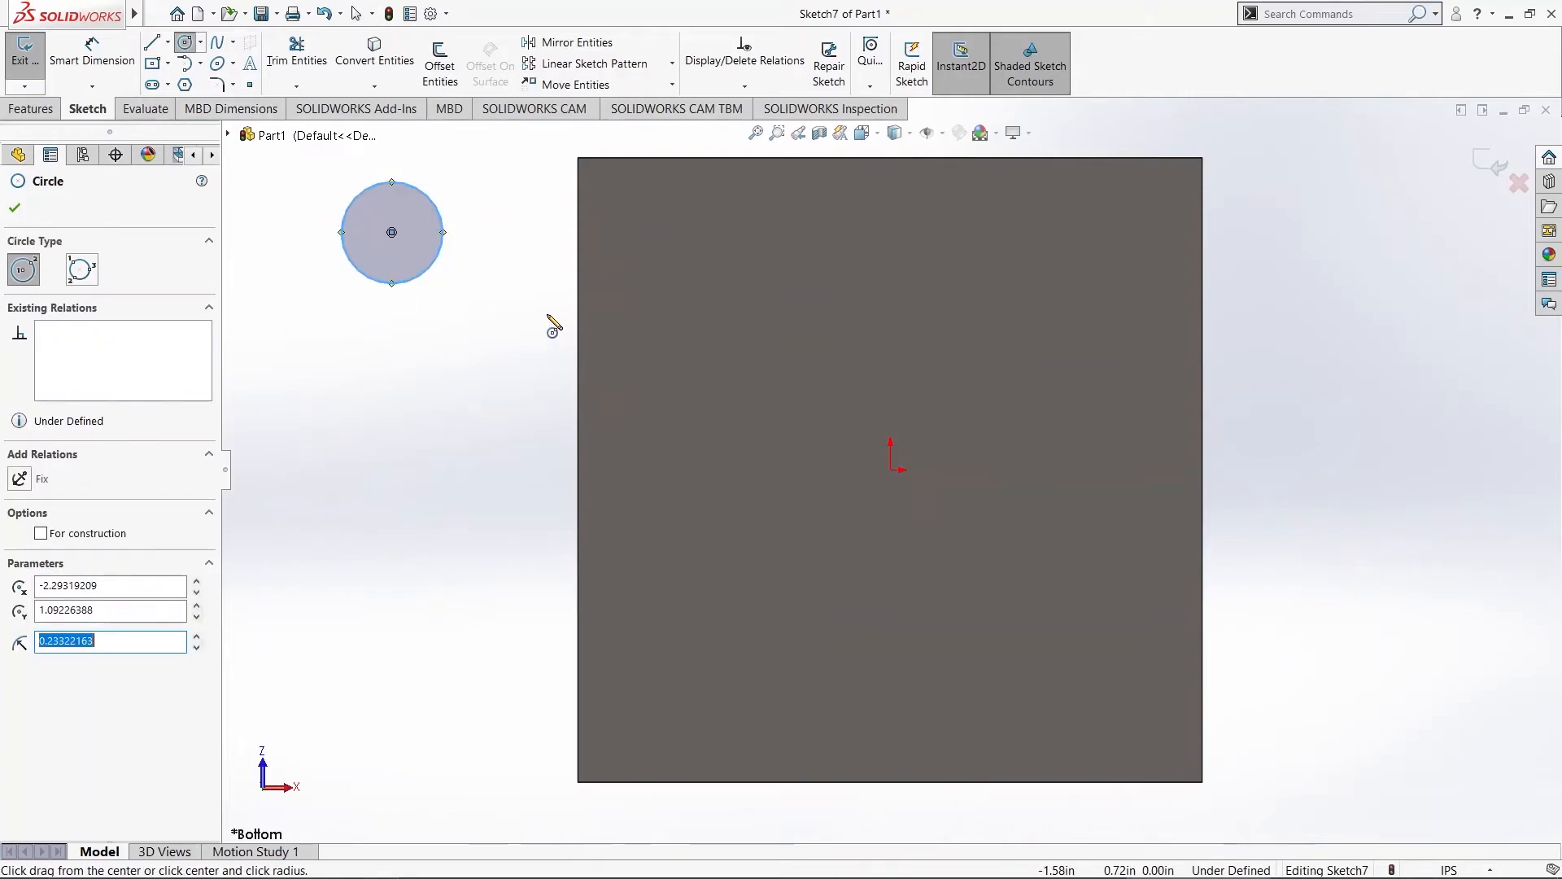
pyautogui.press('Escape')
# Step: Dimension the diameter of the circle on the bottom face and set it to 0.5 in
pyautogui.click(92, 50)
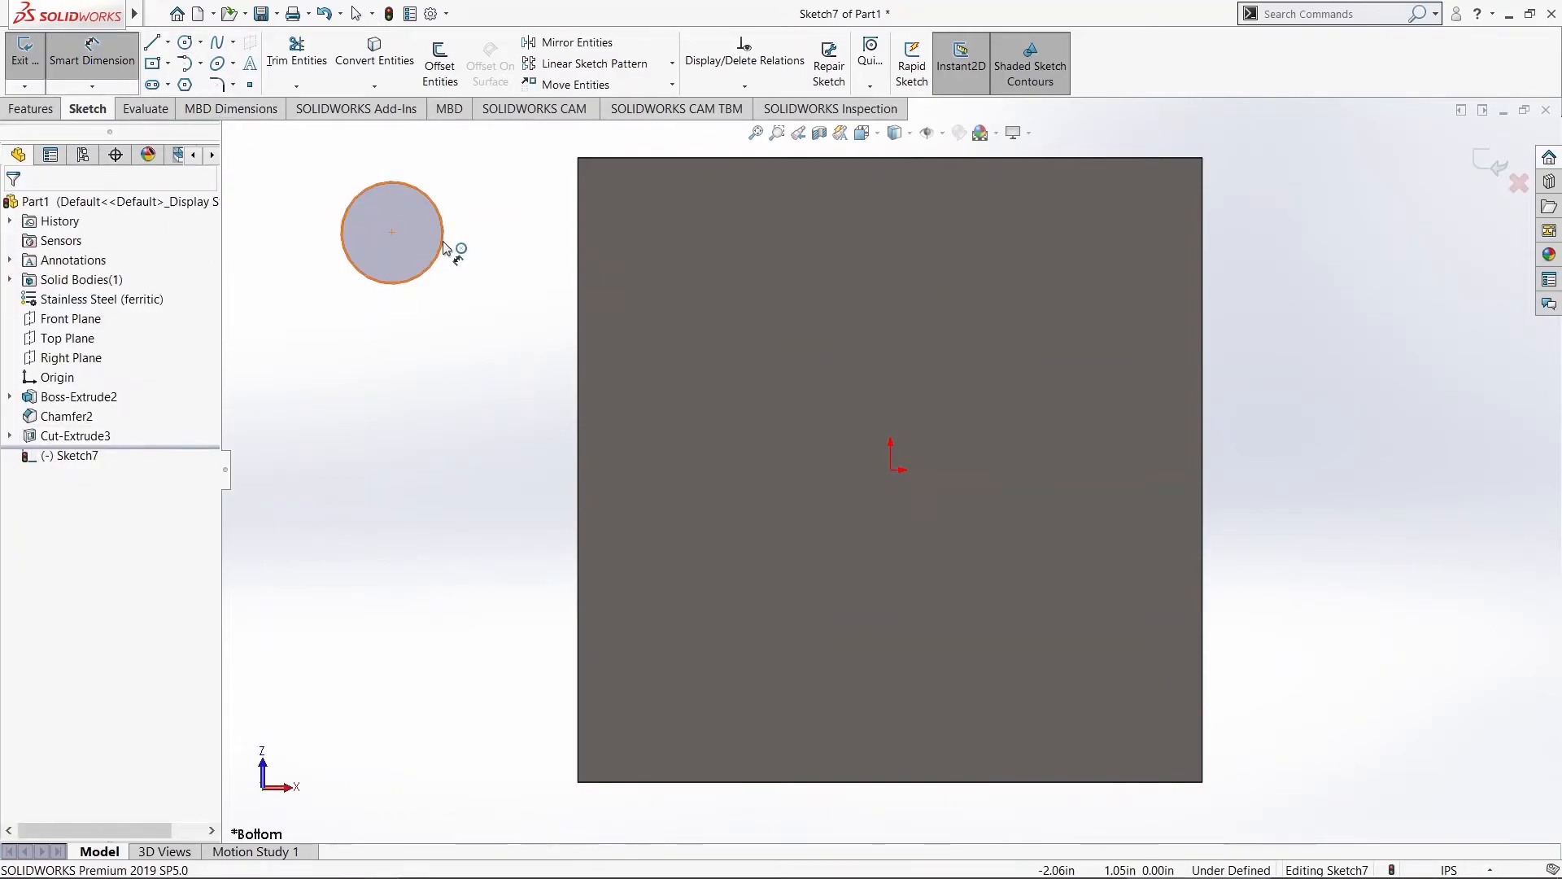
pyautogui.click(443, 245)
pyautogui.click(464, 236)
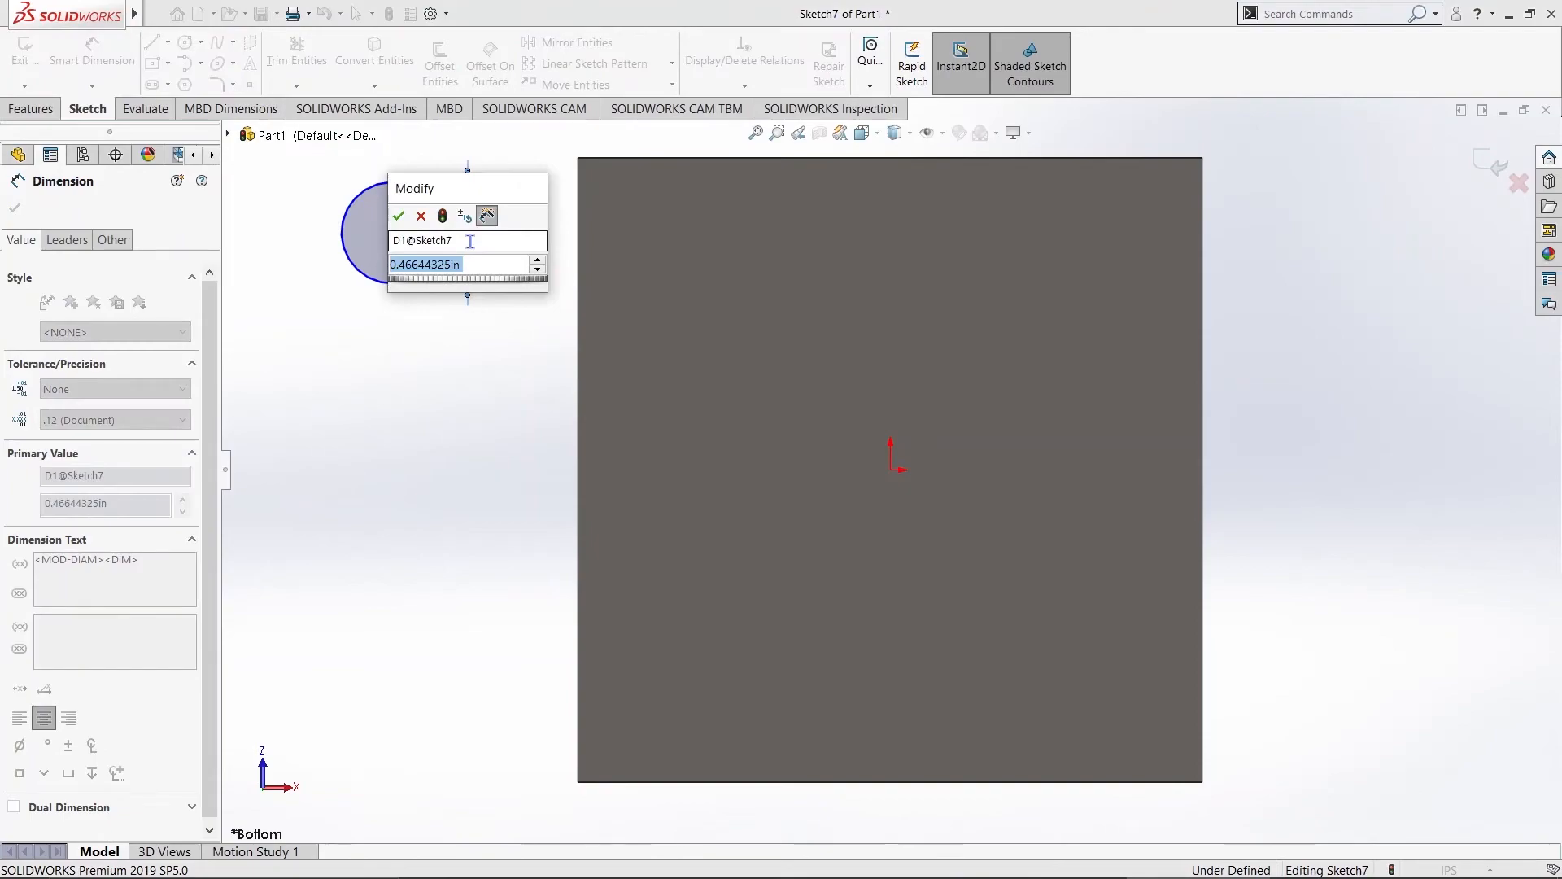
pyautogui.write('0.5')
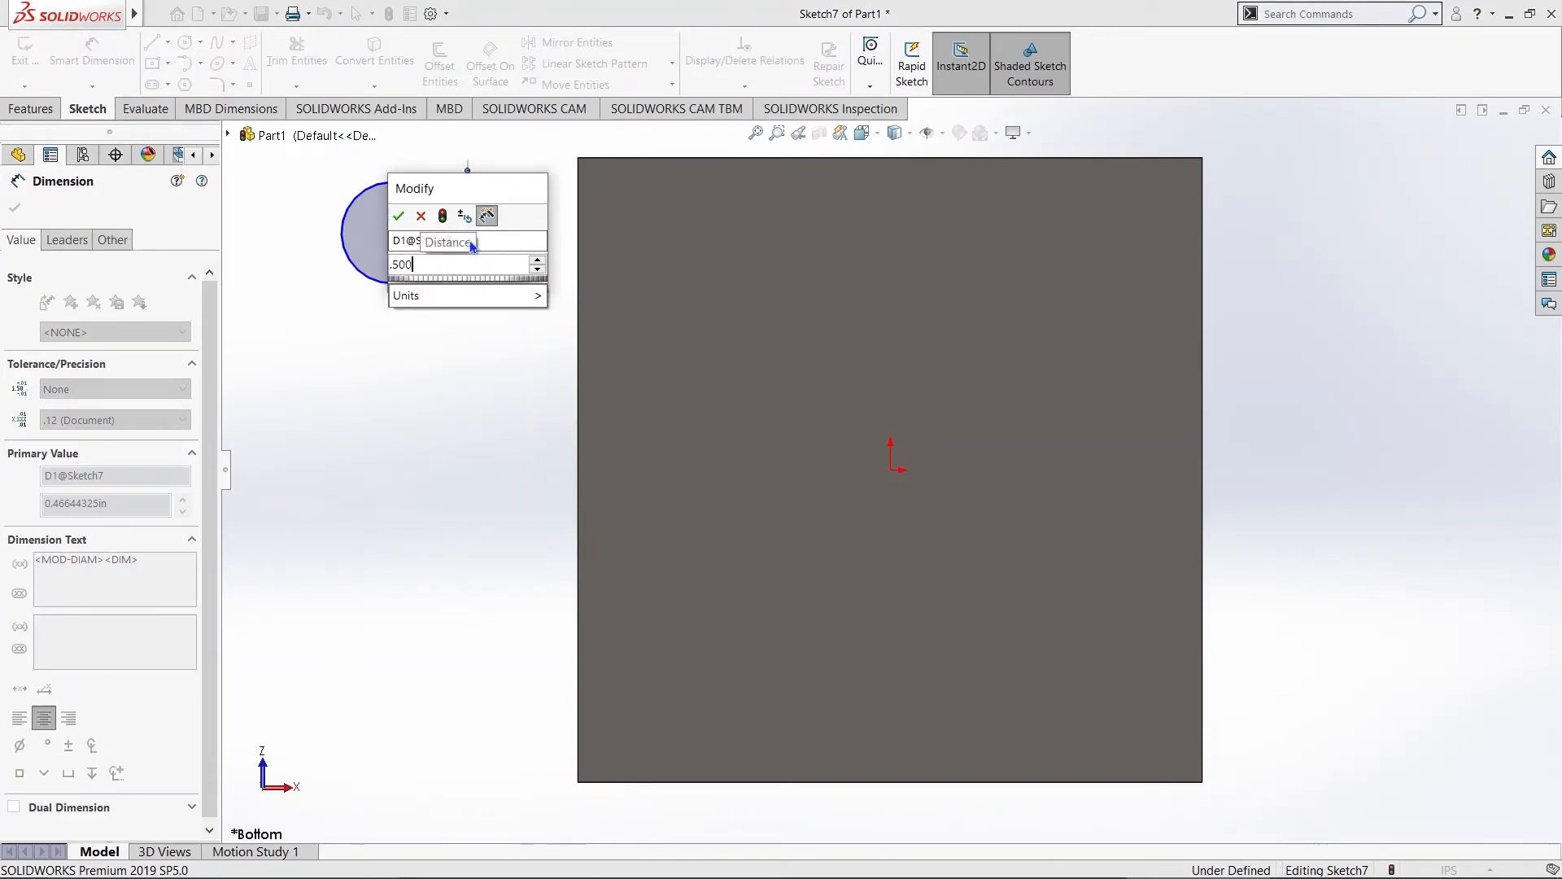
pyautogui.press('Return')
pyautogui.click(92, 50)
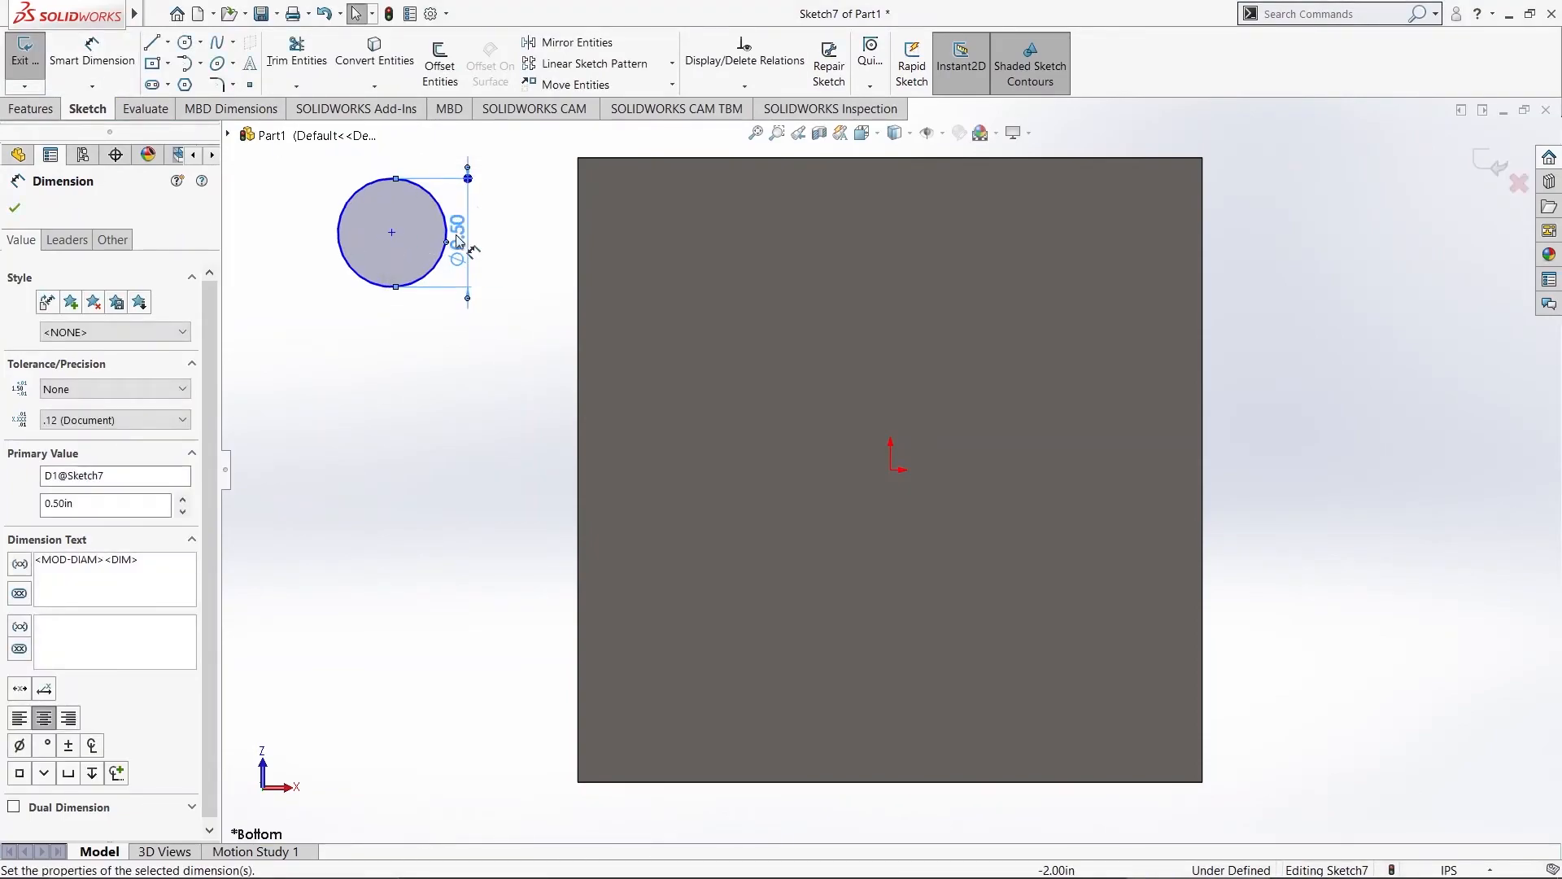
pyautogui.press('Escape')
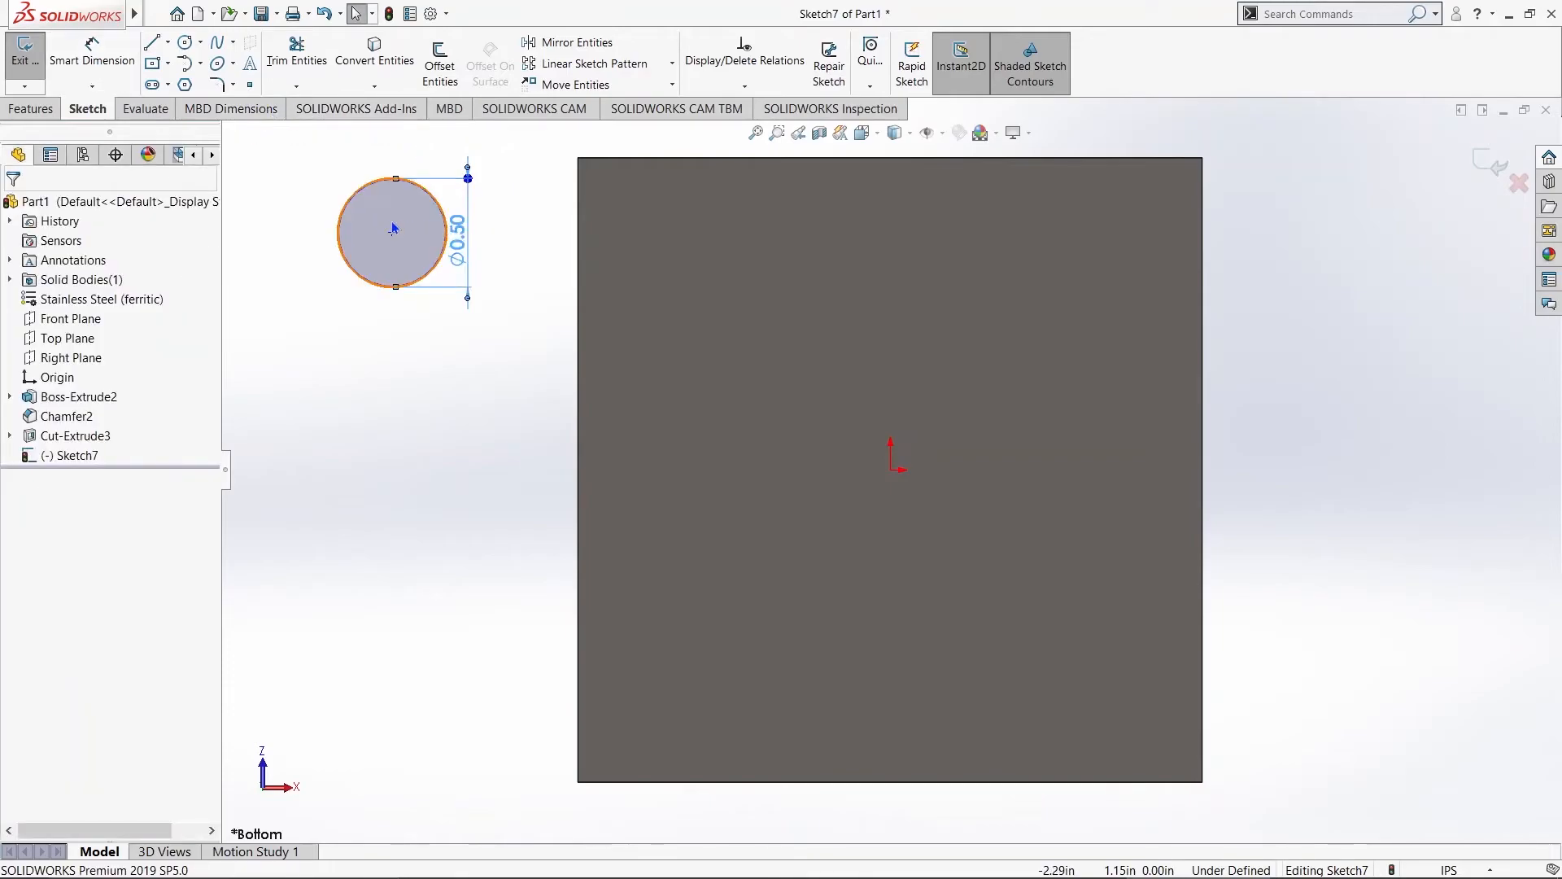
# Step: Dimension the vertical distance from the 0.5 in circle's center to the plate's upper edge and set it to 1.438 in
pyautogui.click(92, 52)
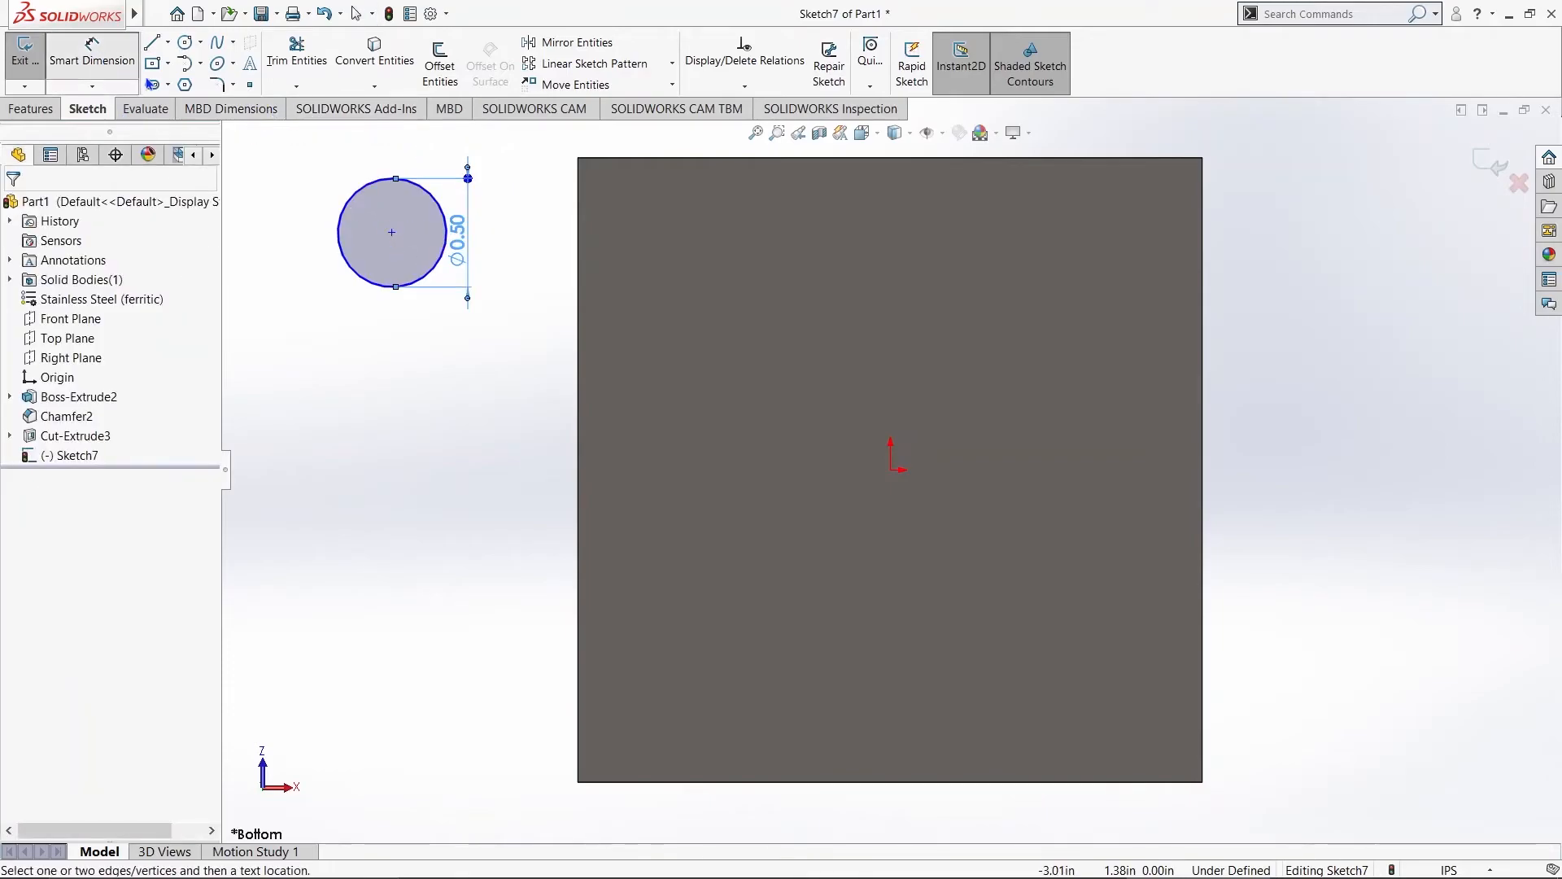
pyautogui.click(391, 234)
pyautogui.click(864, 159)
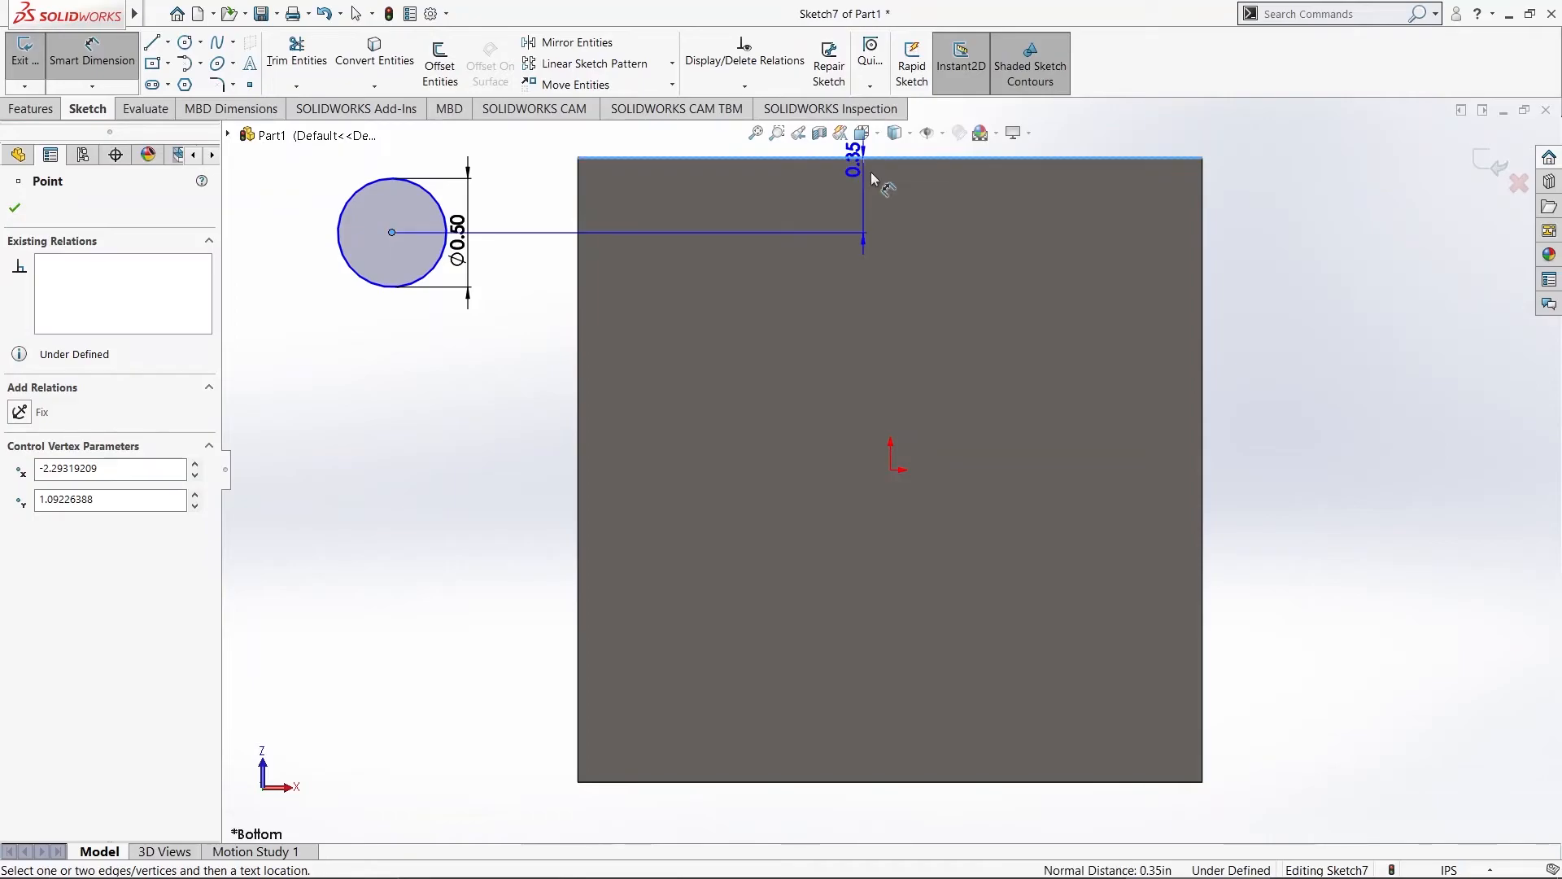
pyautogui.click(948, 248)
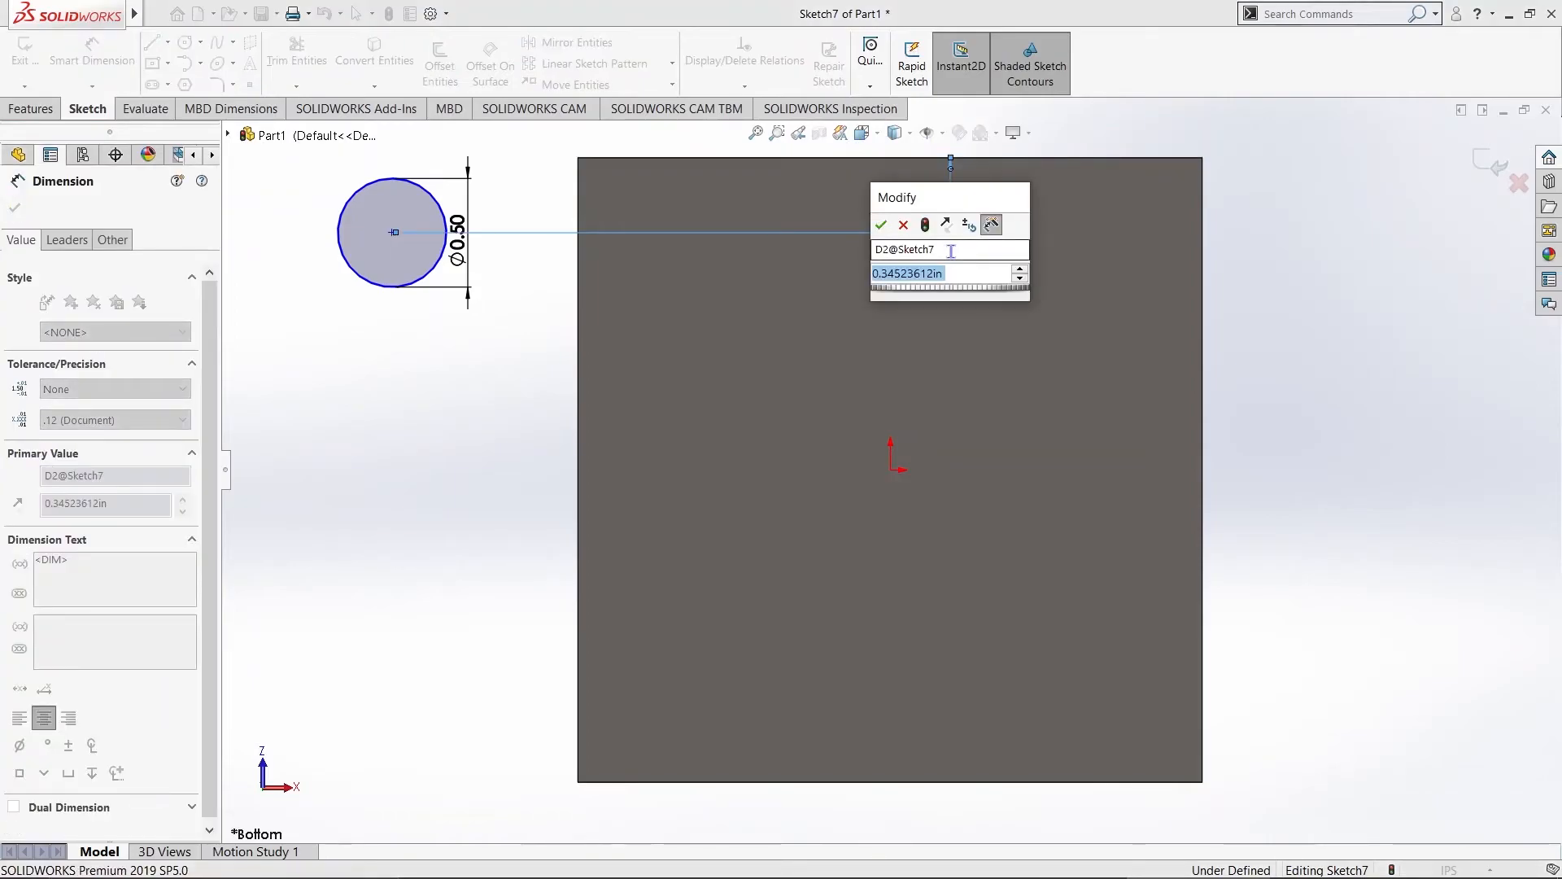
pyautogui.write('1.44')
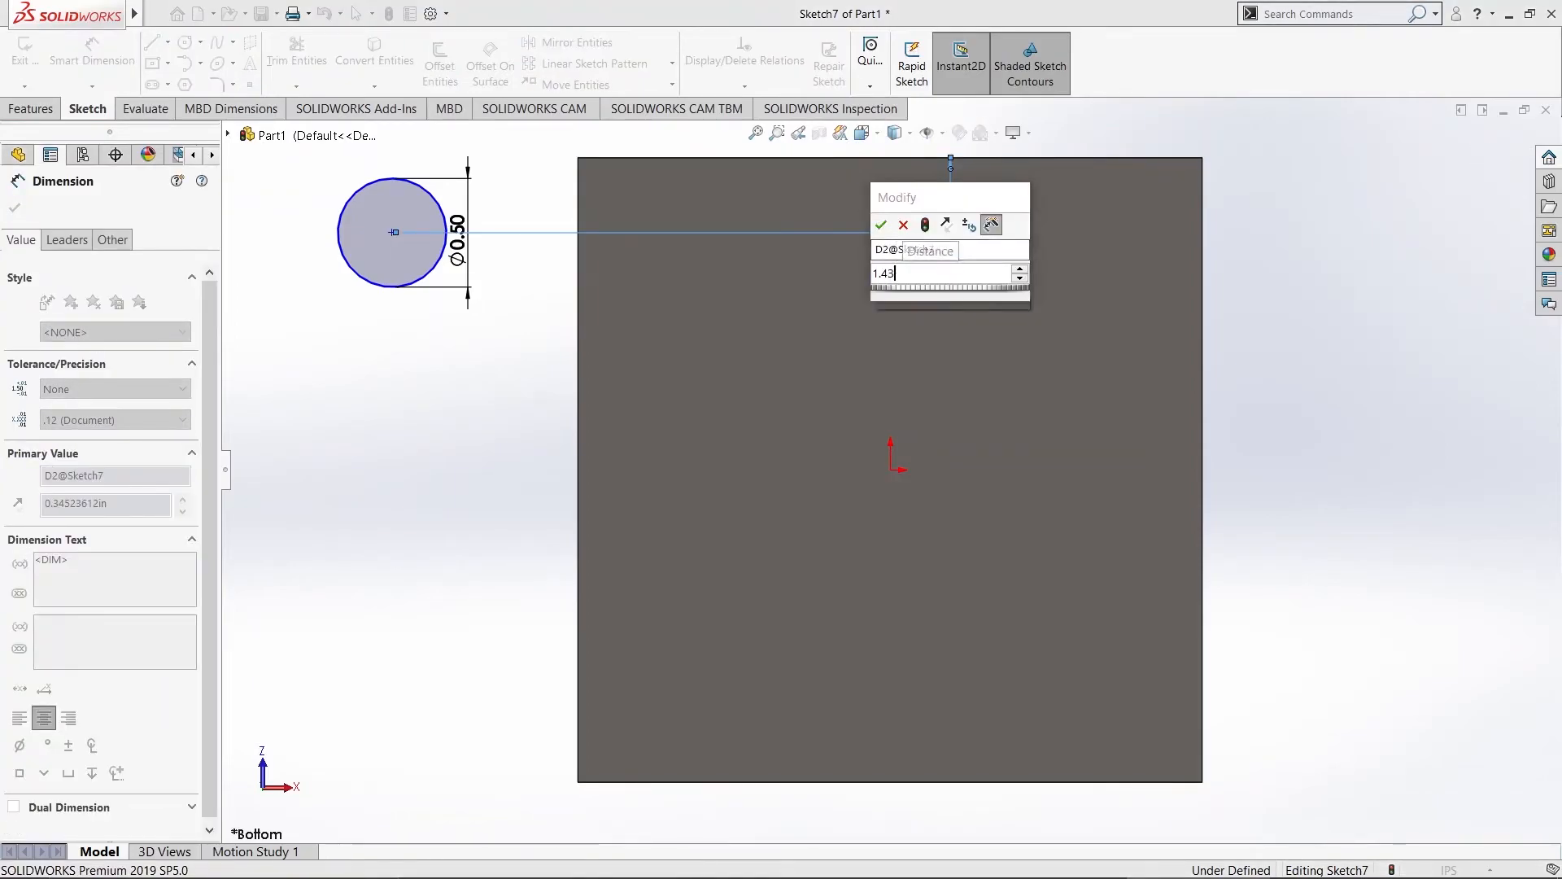
pyautogui.press('Return')
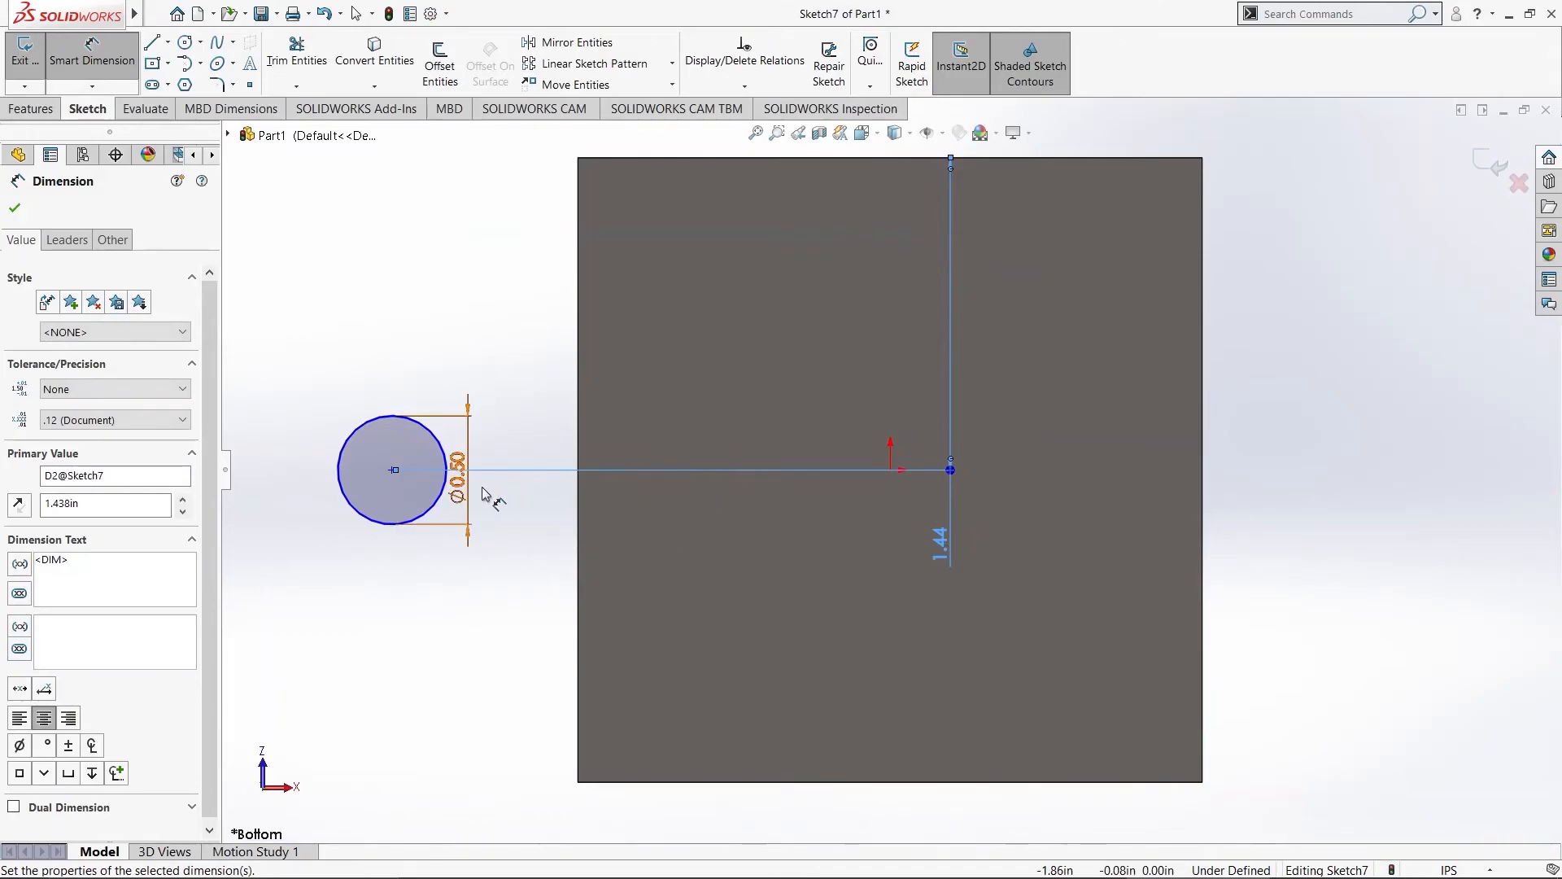
pyautogui.press('Escape')
# Step: Dimension the horizontal distance from the 0.5 in circle's center to the plate's right edge and set it to 1.438 in
pyautogui.click(393, 470)
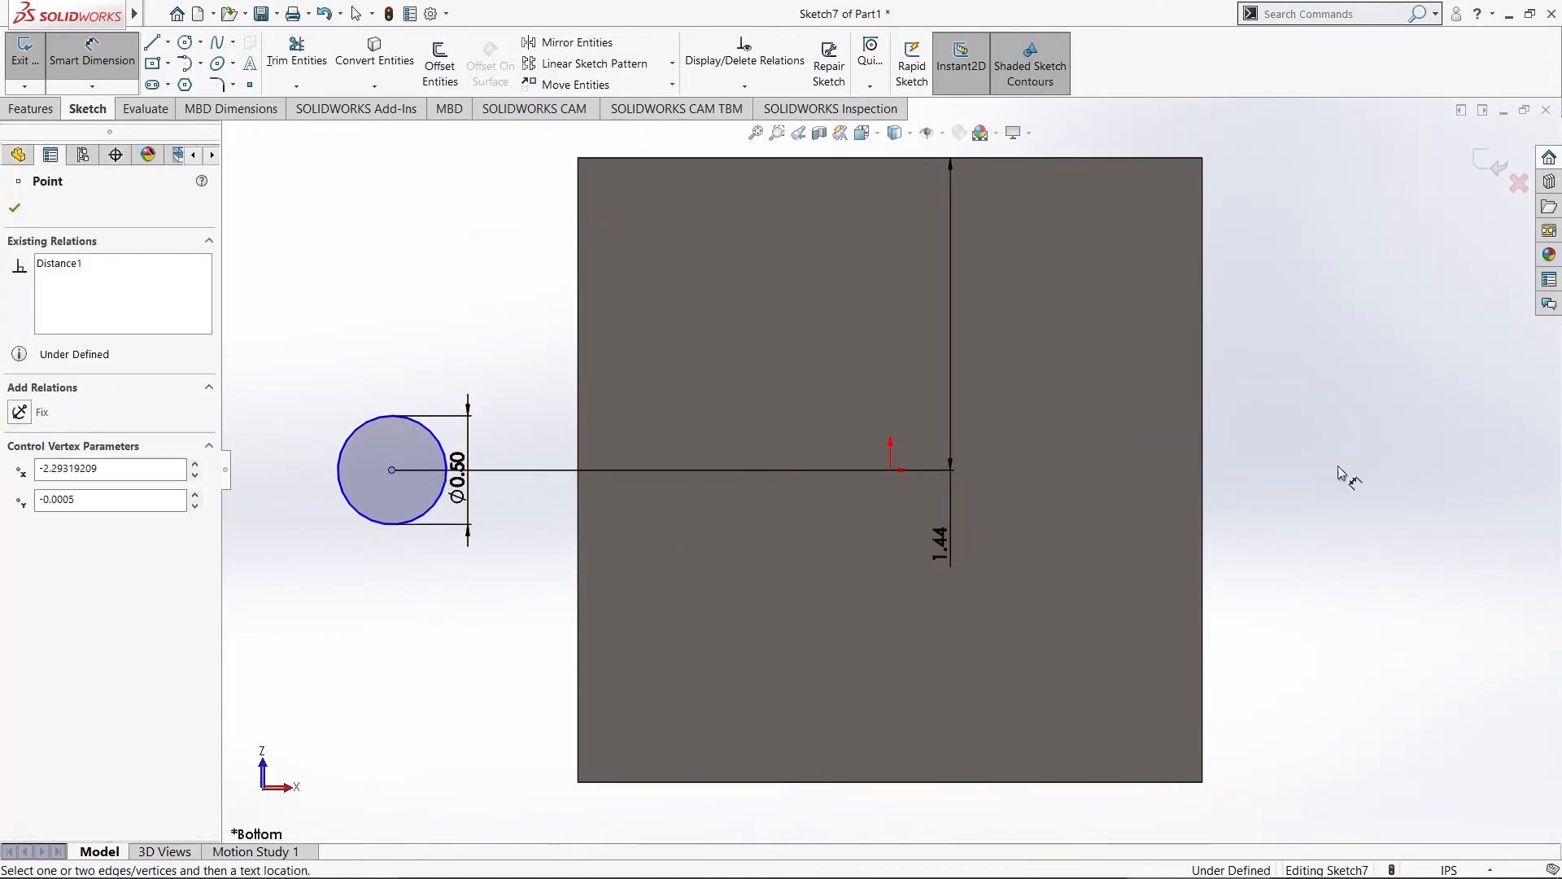
pyautogui.click(1203, 502)
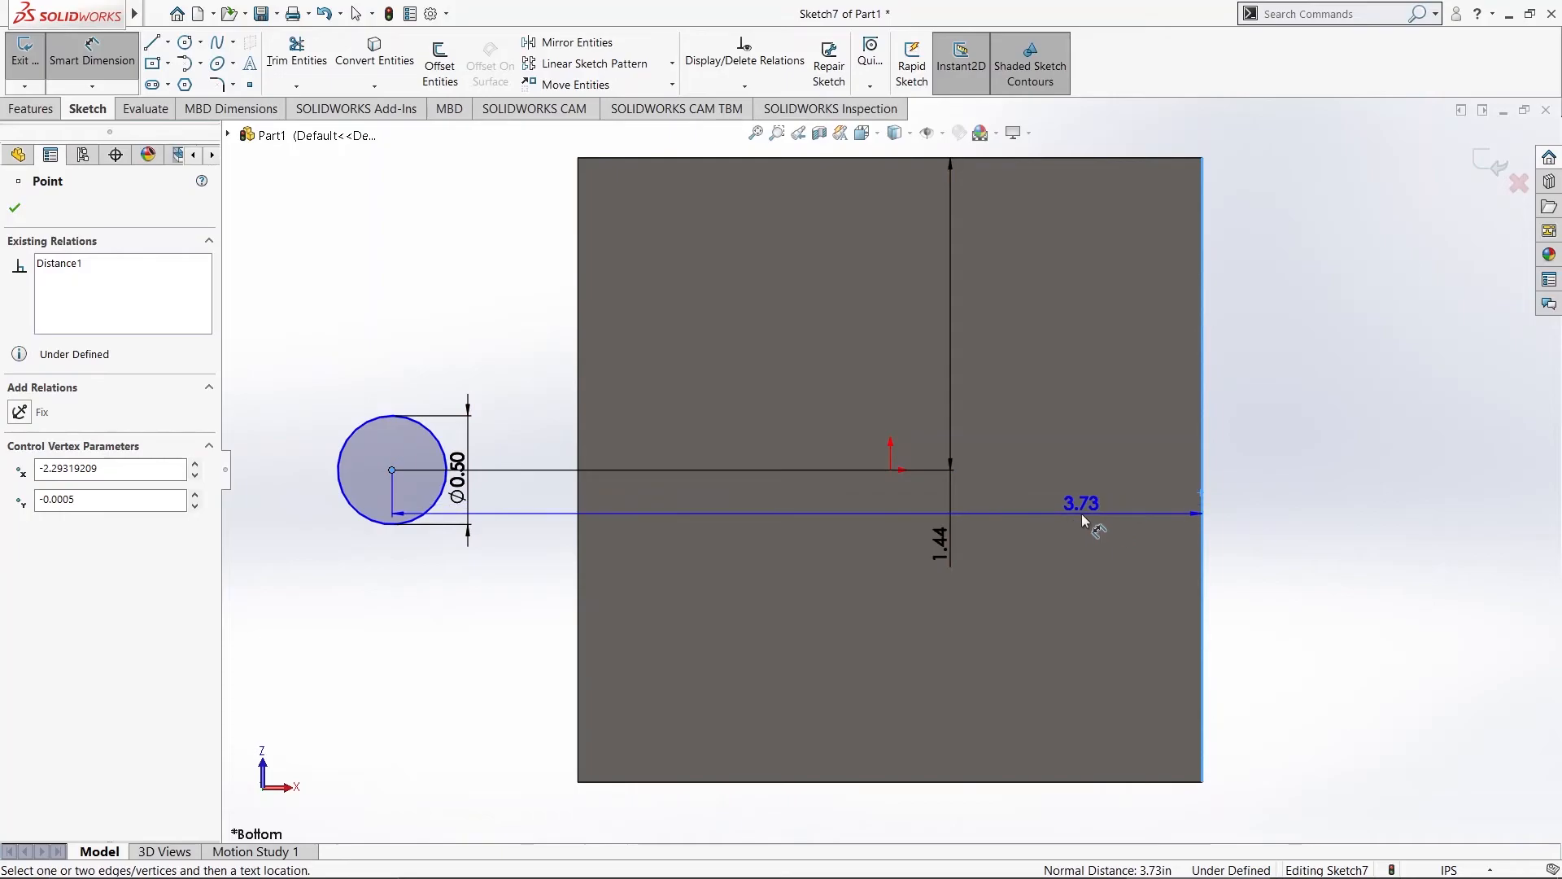
pyautogui.click(1080, 513)
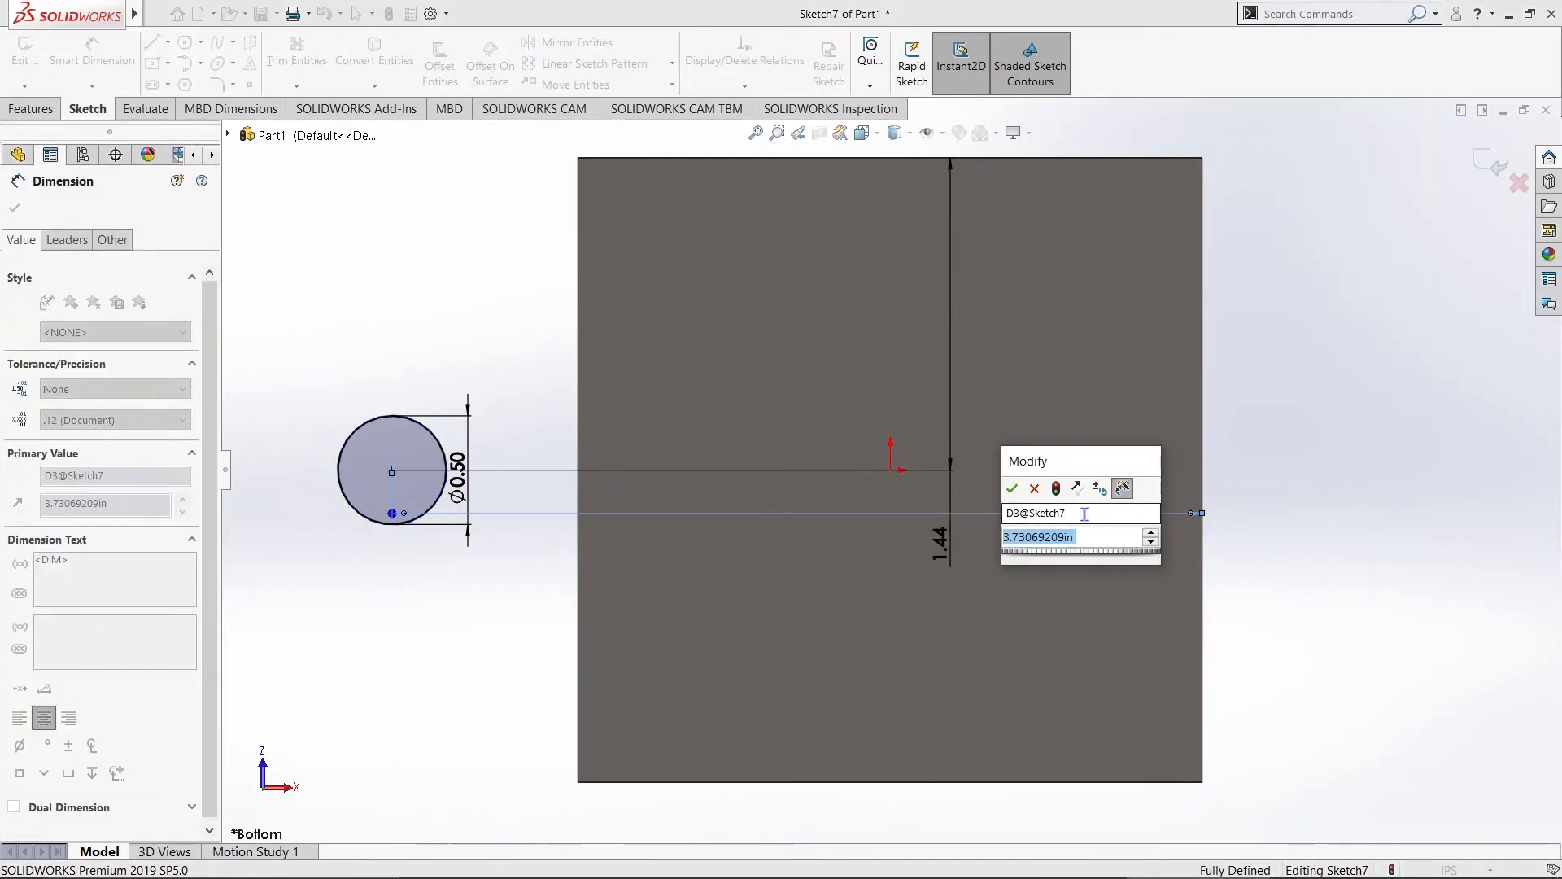
pyautogui.write('1.4375')
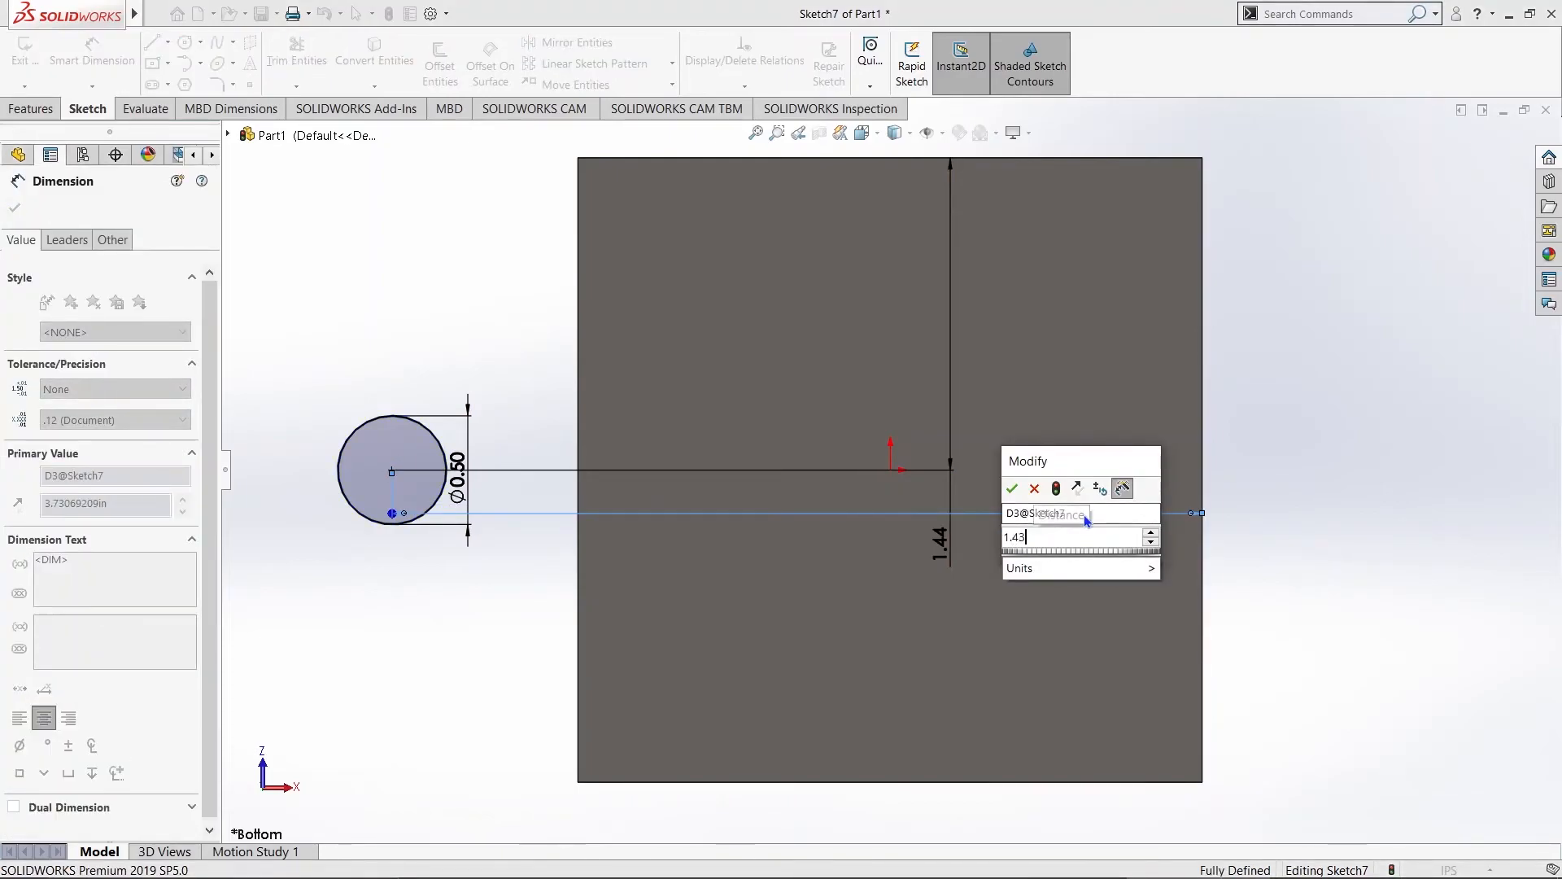
pyautogui.press('Return')
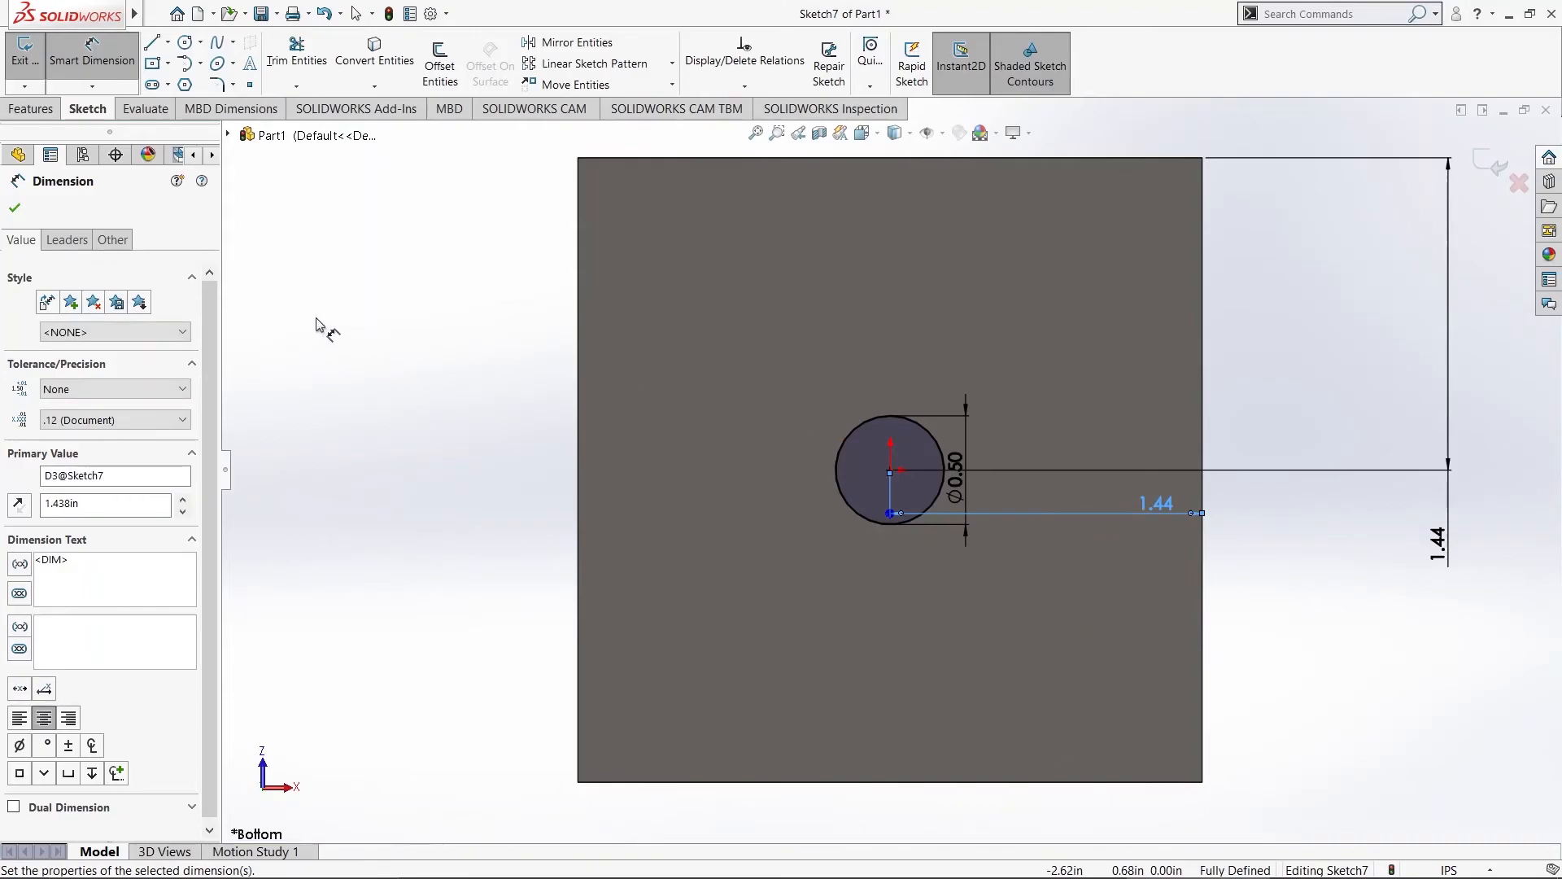
pyautogui.click(120, 74)
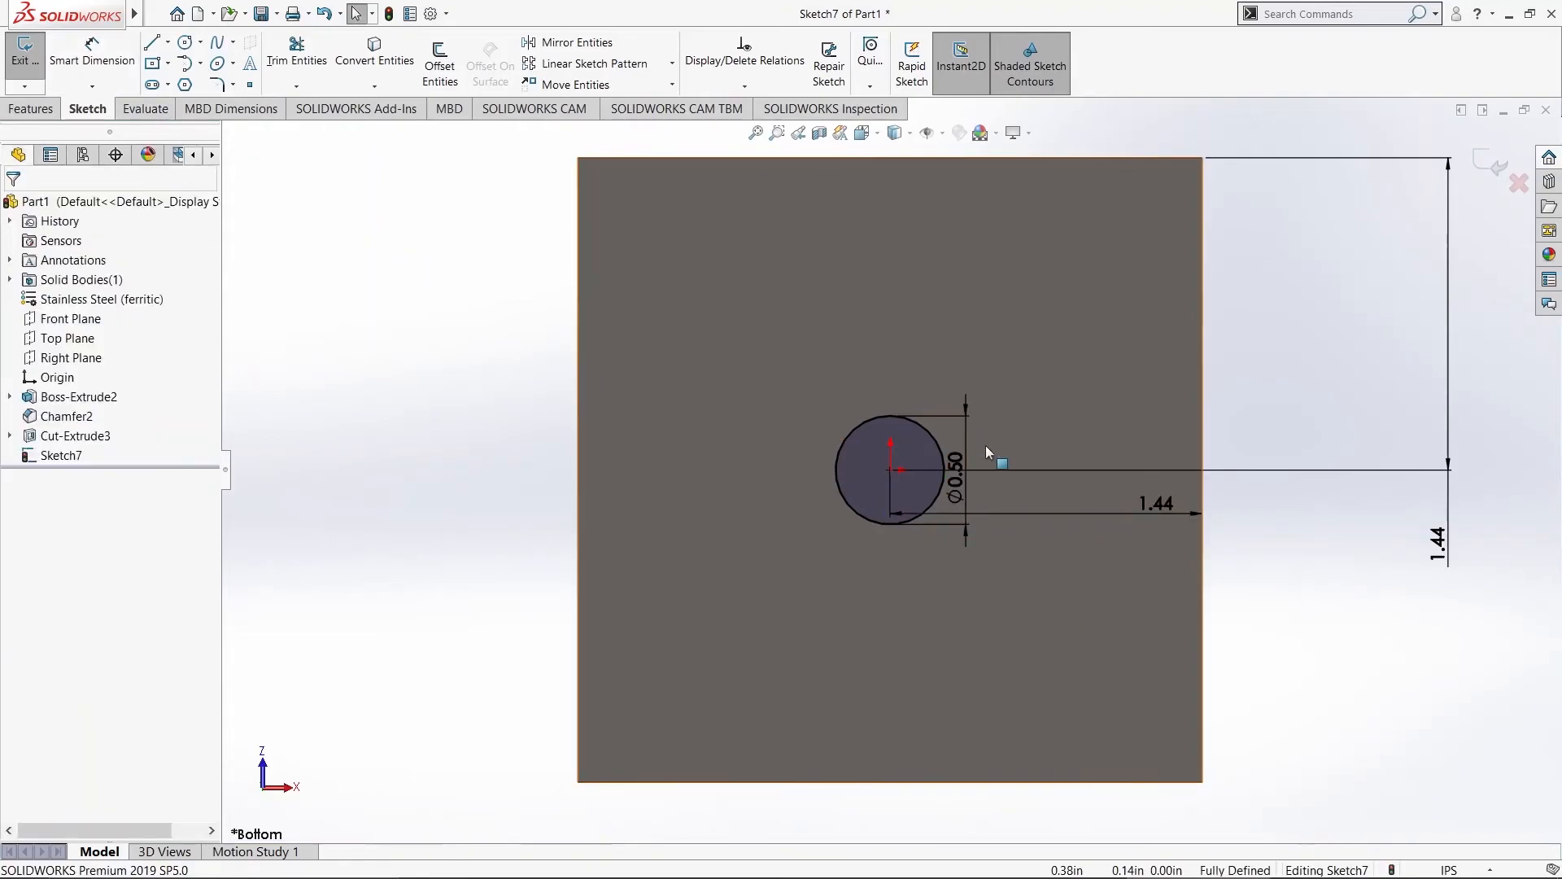
# Step: Extrude-cut the 0.5 in circle from the plate's bottom, using Up To Surface with the floor of the 0.25 in hole as the end face
pyautogui.click(30, 108)
pyautogui.click(271, 85)
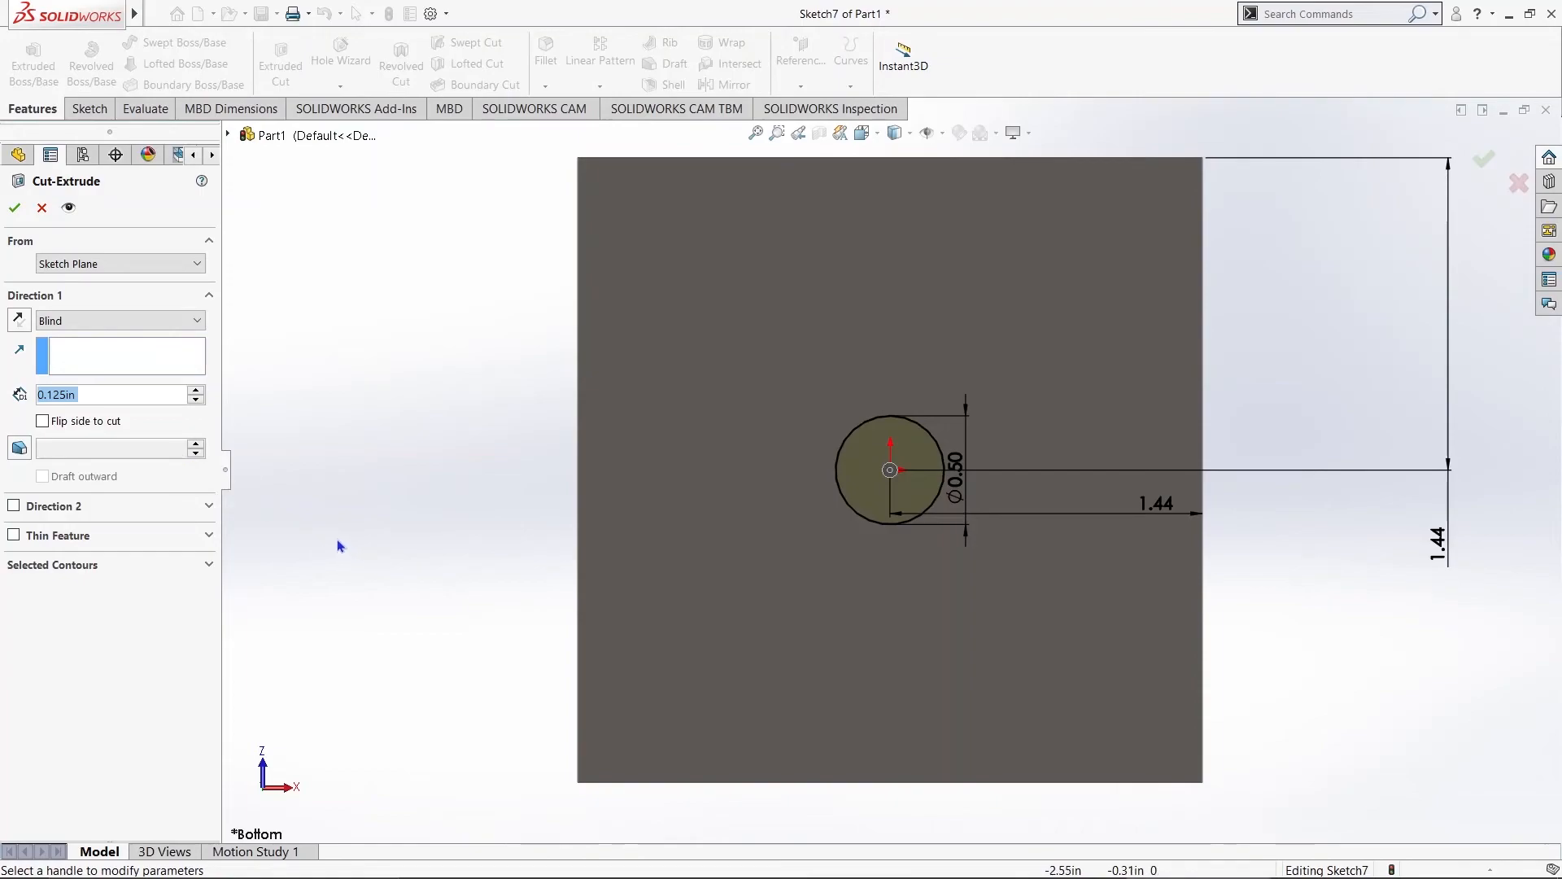
pyautogui.middleClick(403, 572)
pyautogui.middleClick(403, 572)
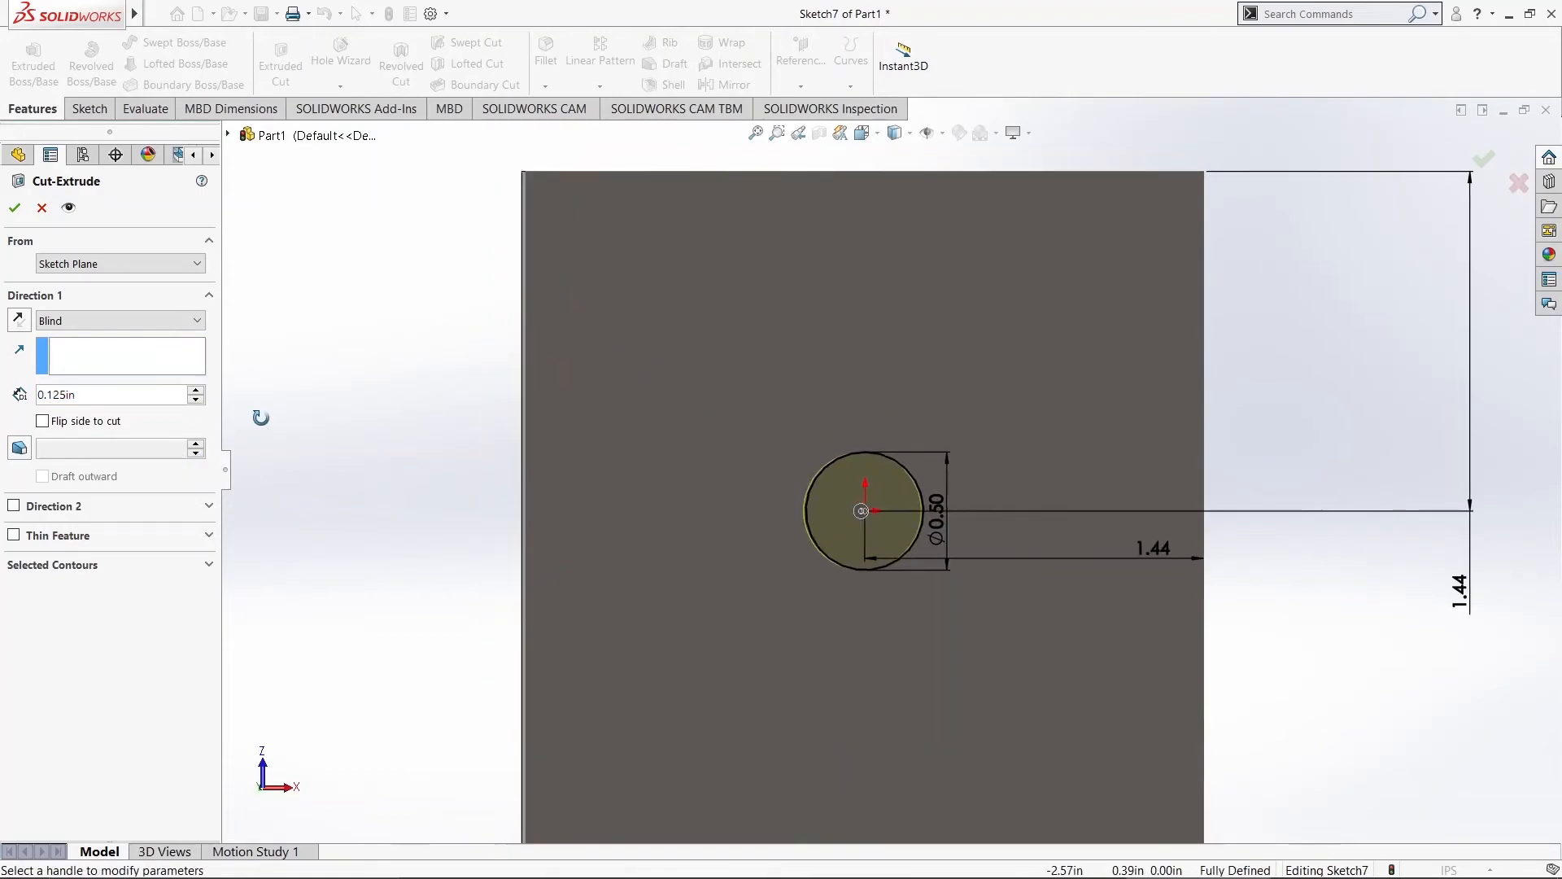
pyautogui.scroll(-5, 903, 411)
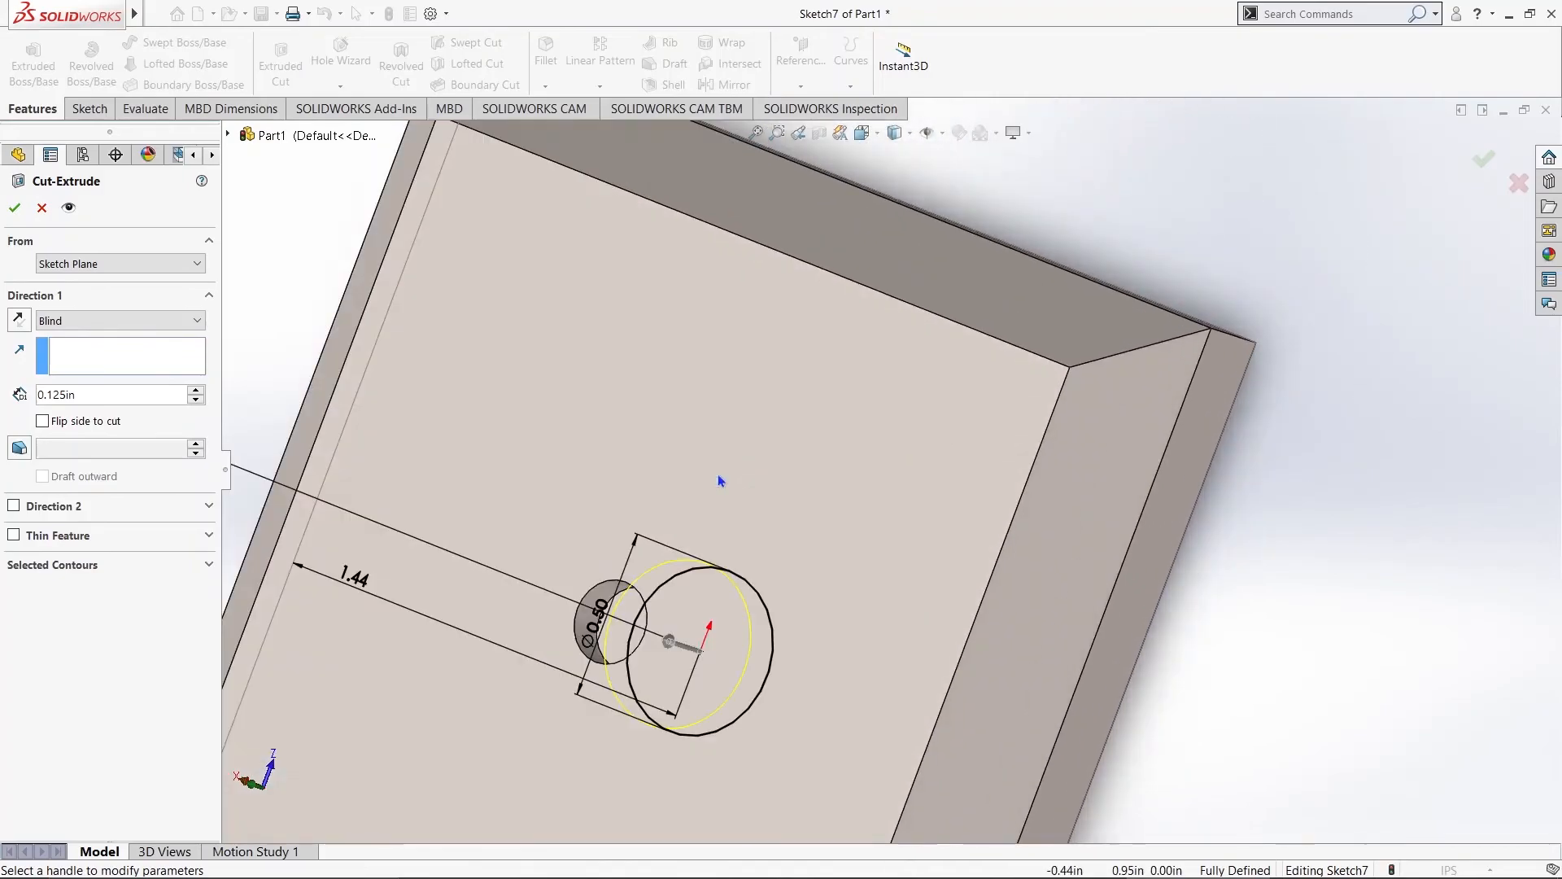
pyautogui.scroll(3, 933, 488)
pyautogui.click(114, 320)
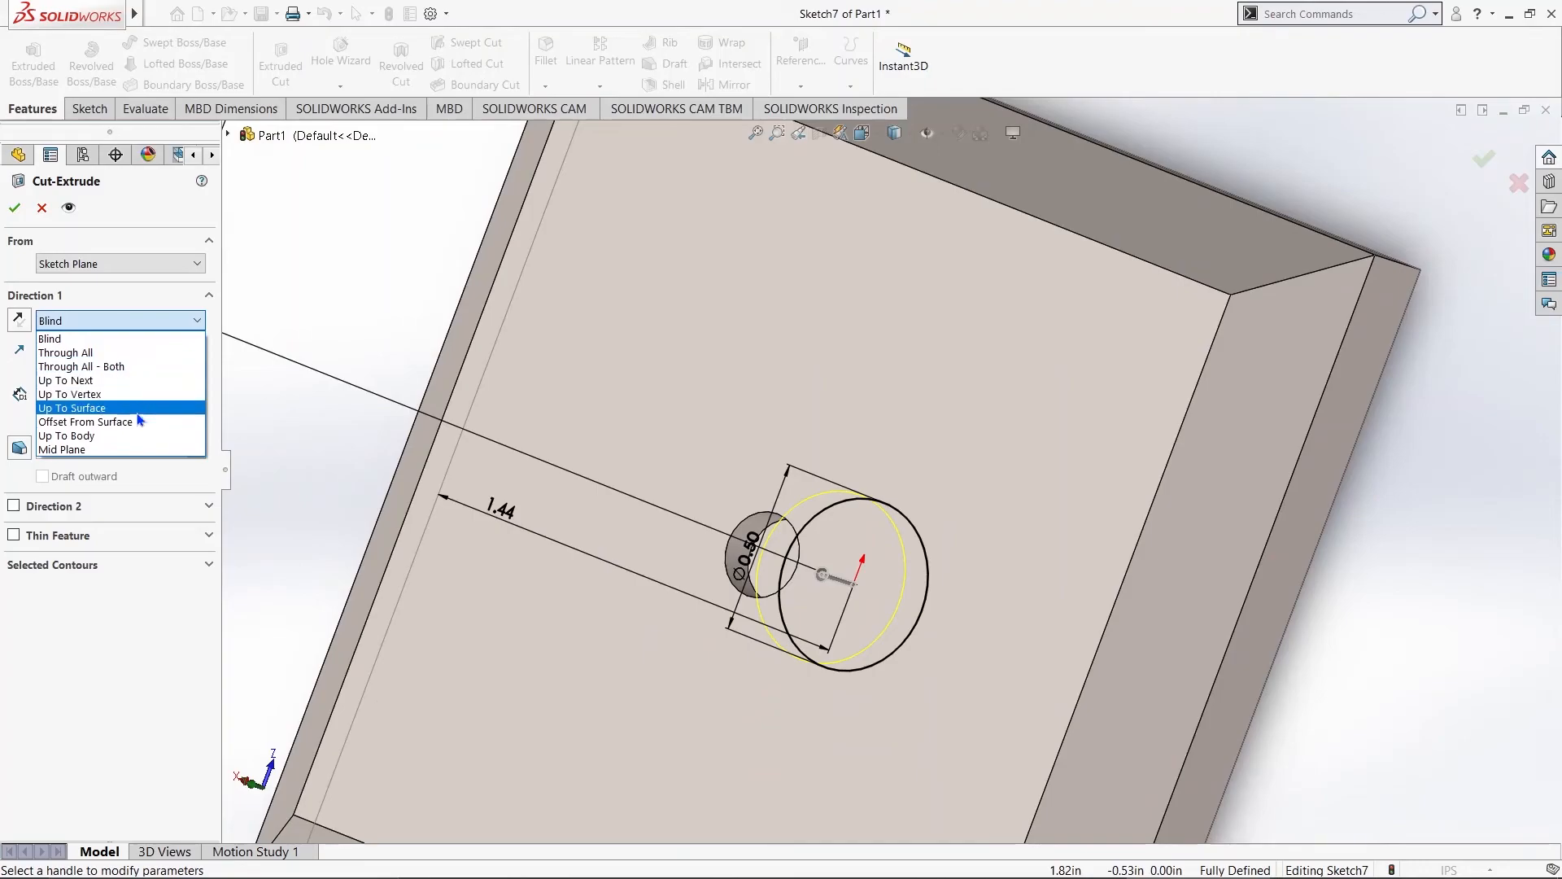
pyautogui.click(134, 409)
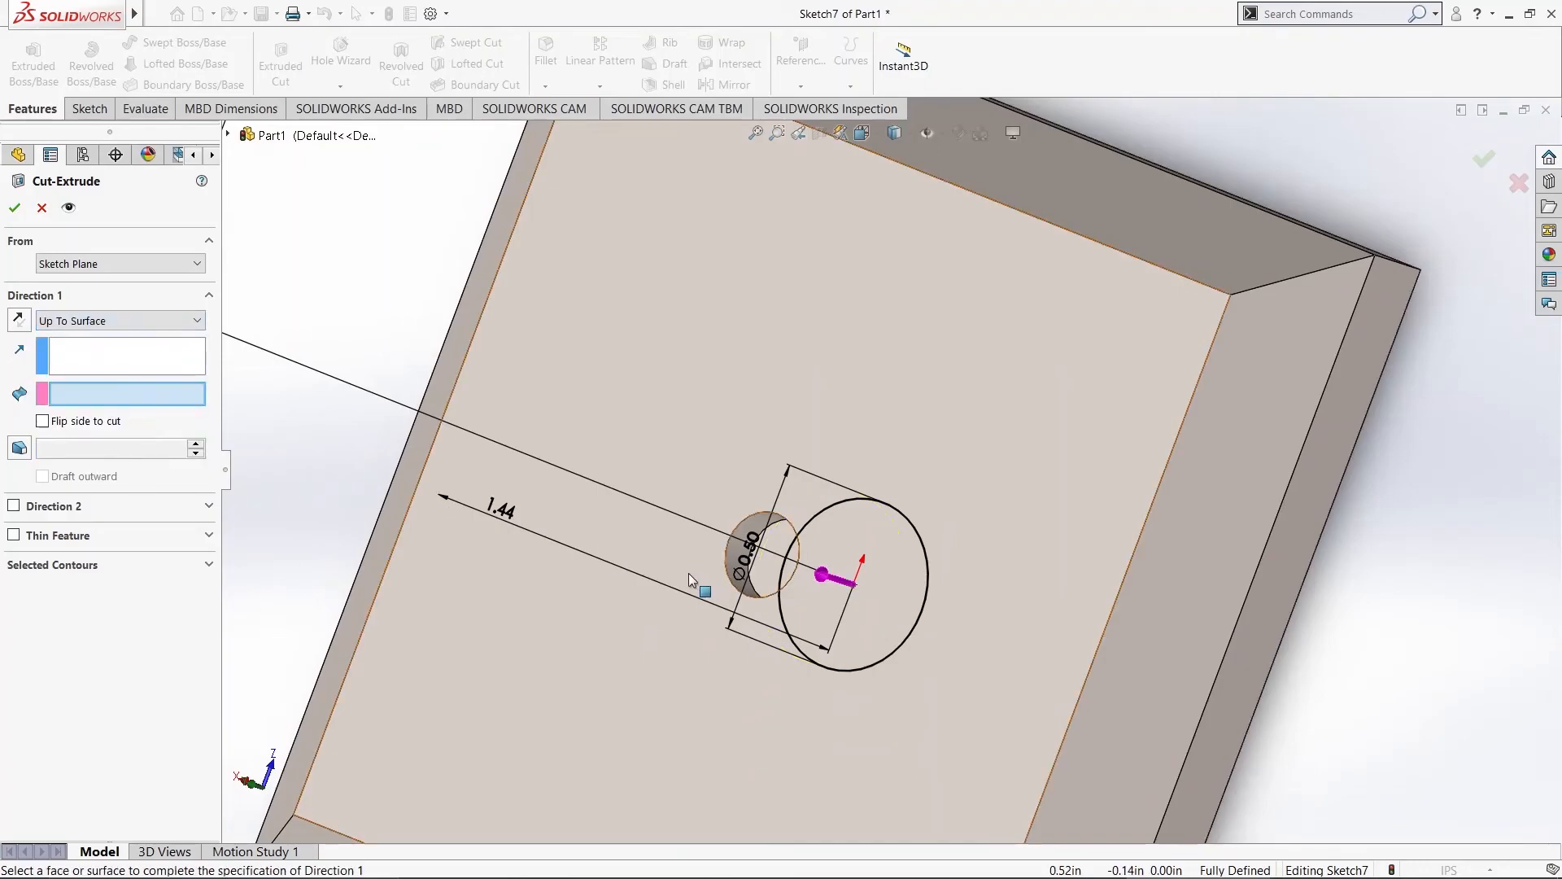
pyautogui.click(764, 567)
pyautogui.moveTo(1456, 561); pyautogui.dragTo(409, 353, button='middle')
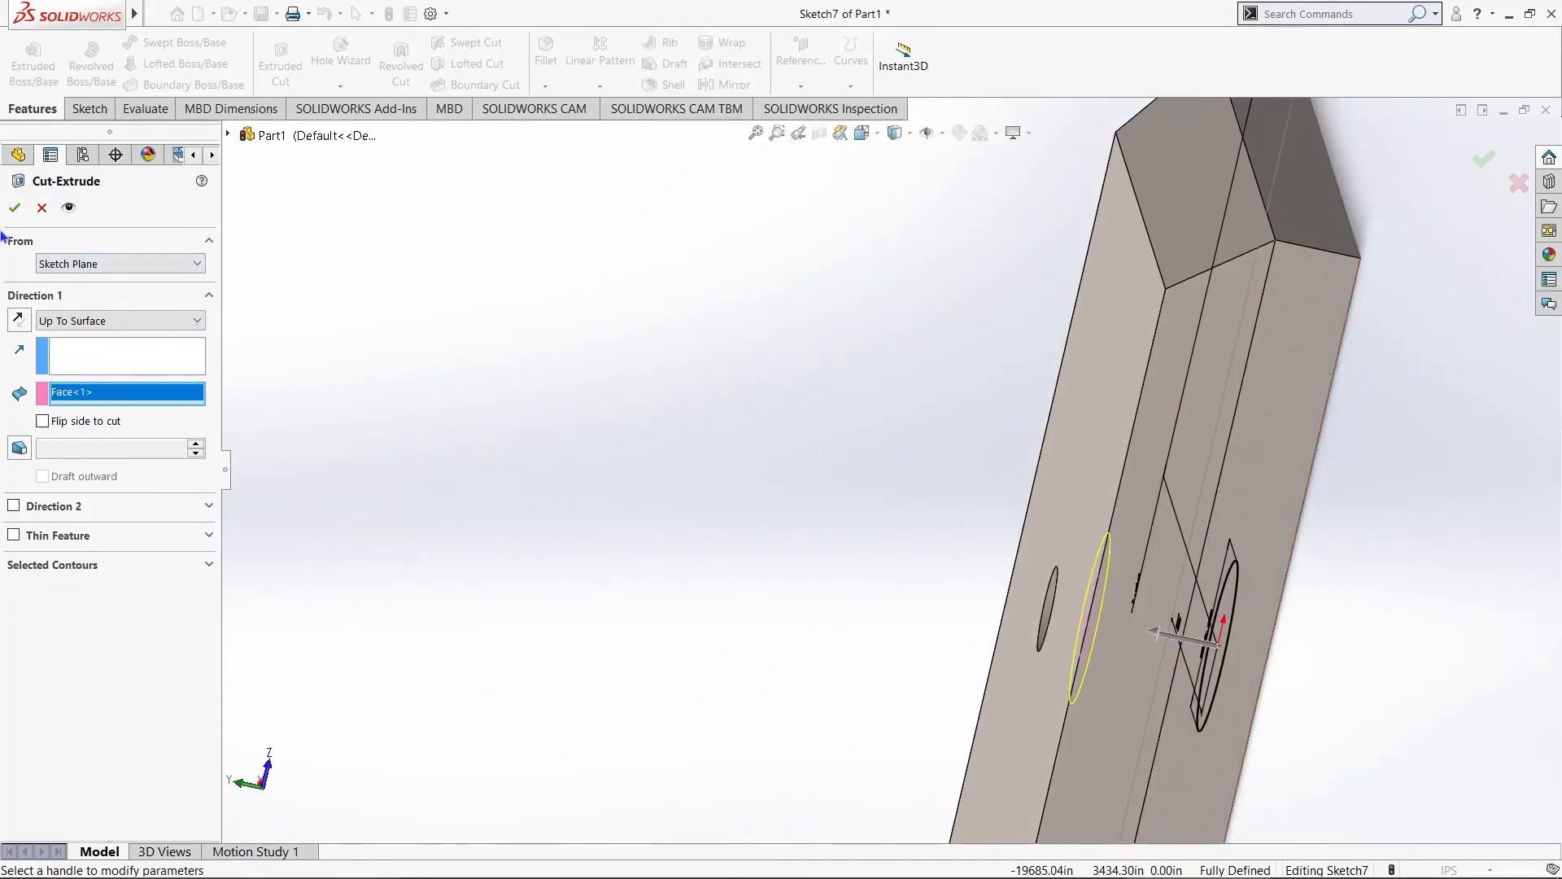
pyautogui.click(14, 208)
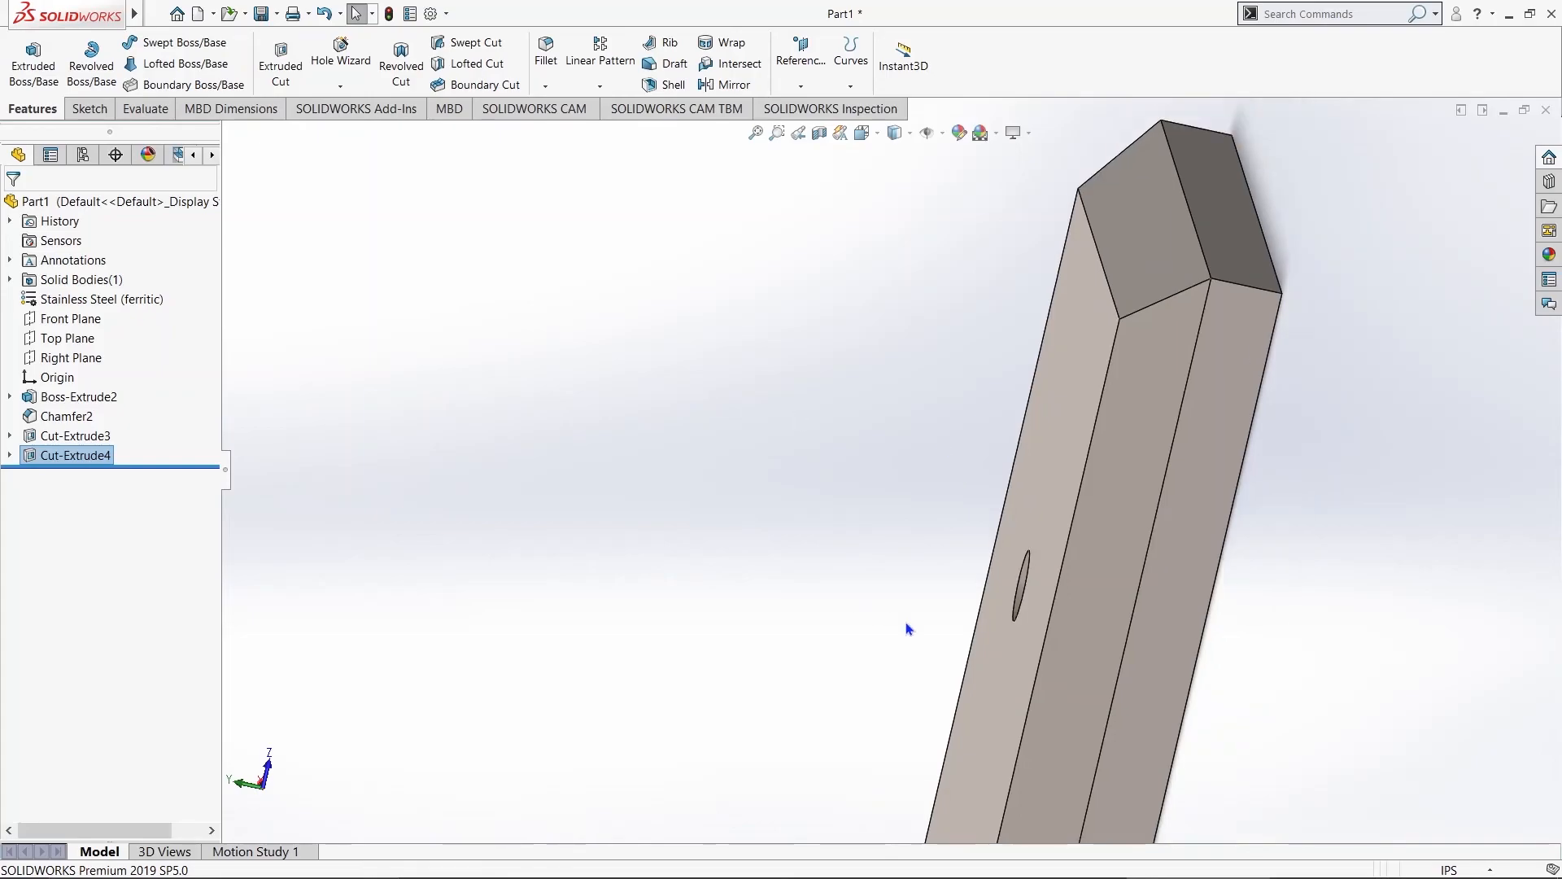
pyautogui.moveTo(983, 617); pyautogui.dragTo(1185, 352, button='middle')
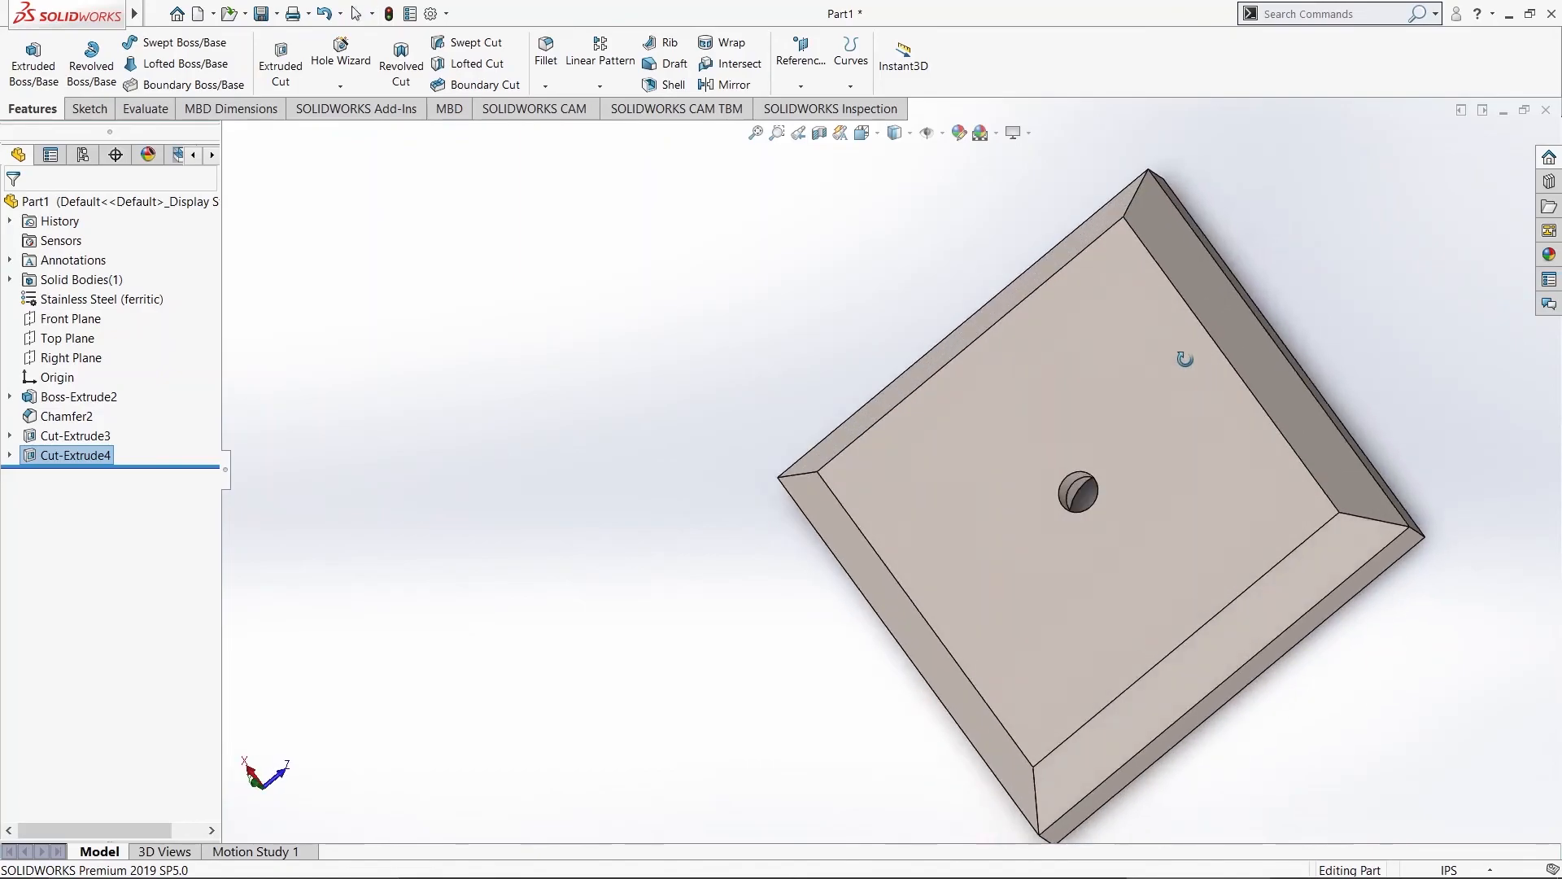
pyautogui.moveTo(564, 765); pyautogui.dragTo(662, 467, button='middle')
pyautogui.moveTo(1280, 383); pyautogui.dragTo(1210, 474, button='middle')
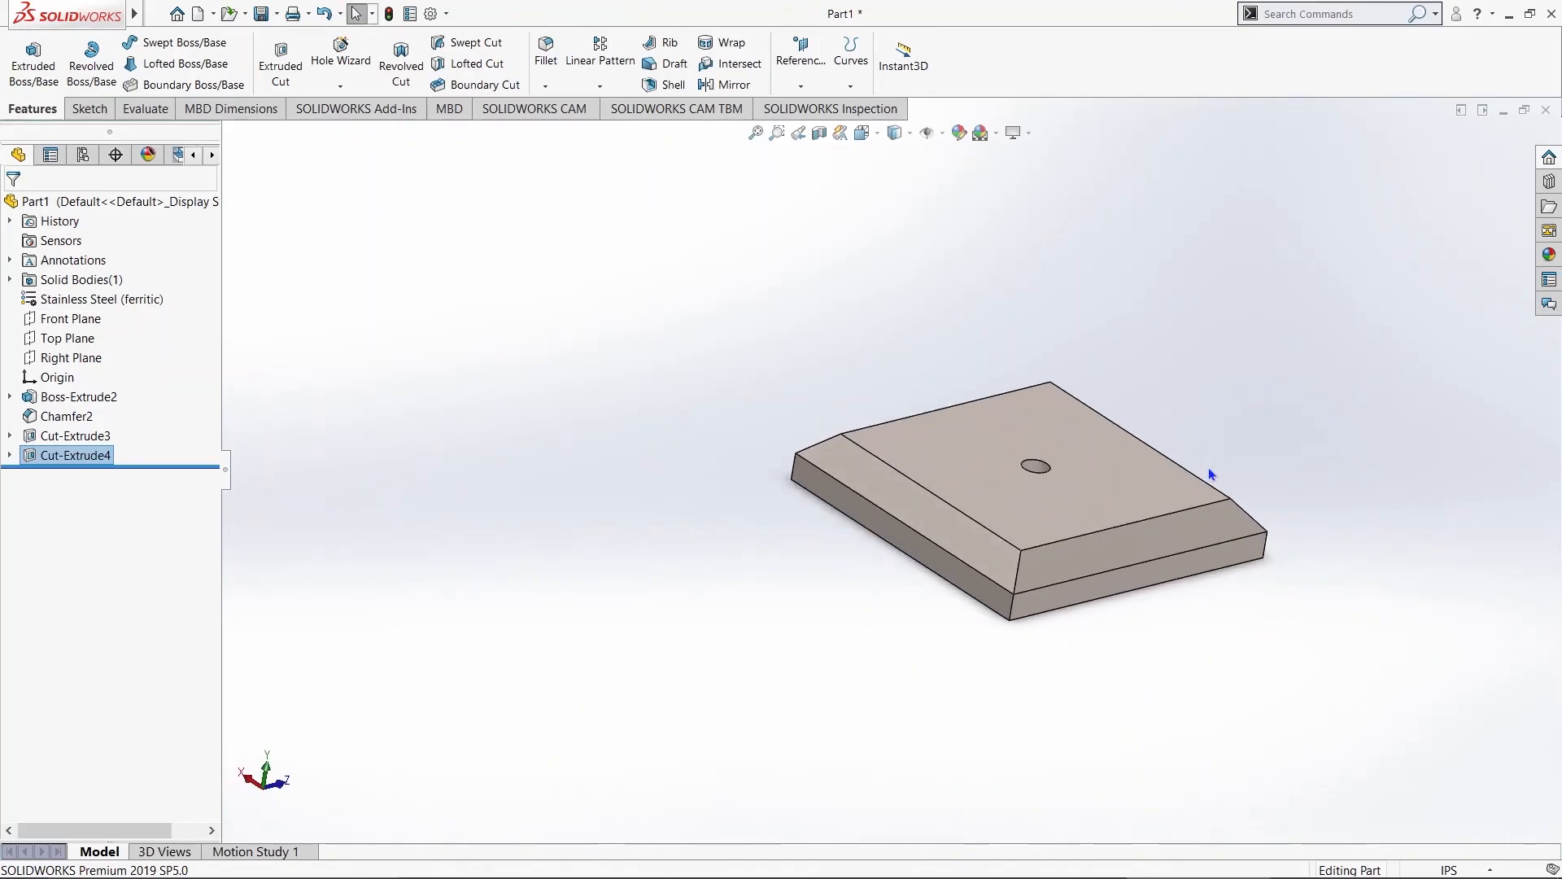